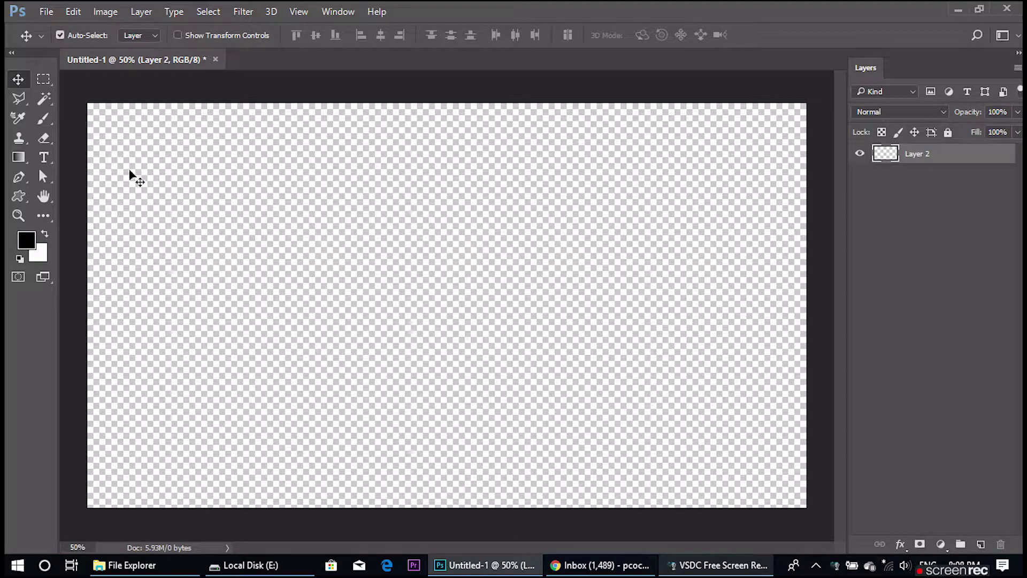
- Fill the layer with a reflected navy-to-cyan-to-navy vertical gradient, with the bright band placed higher
{"action": "left_click", "coordinate": [22, 157]}
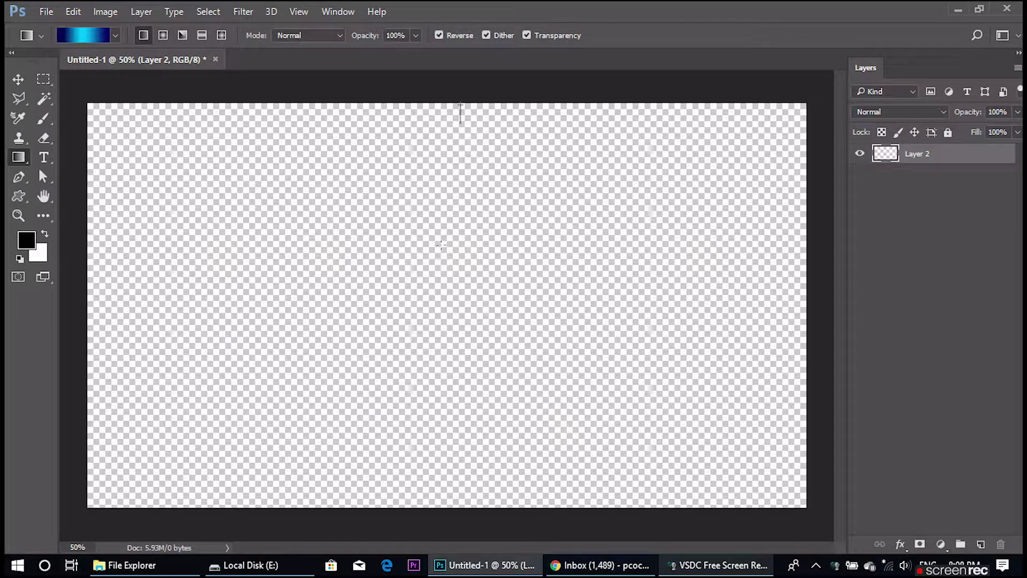
{"action": "left_click_drag", "start_coordinate": [460, 124], "coordinate": [416, 529]}
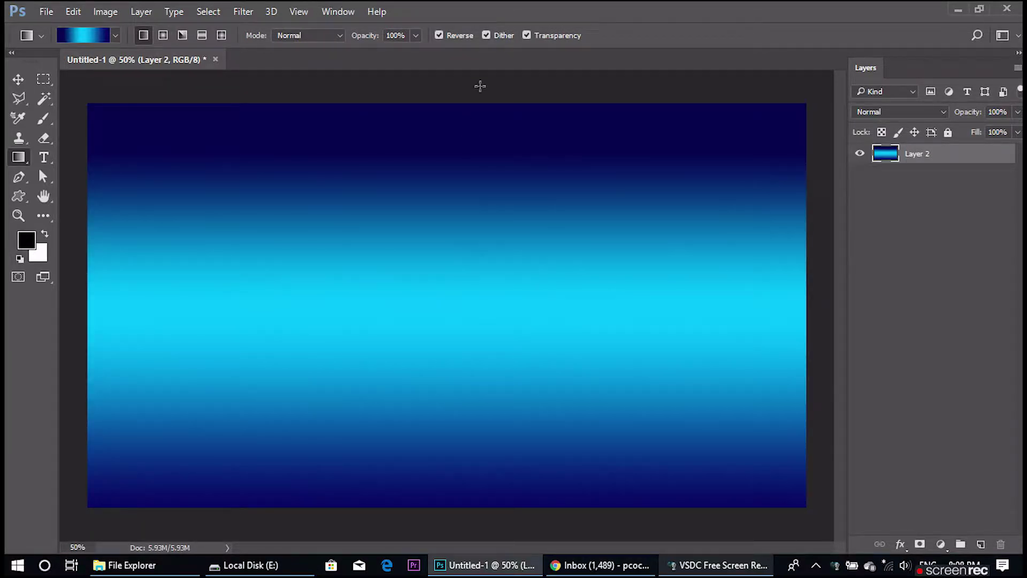
{"action": "left_click_drag", "start_coordinate": [480, 86], "coordinate": [386, 486]}
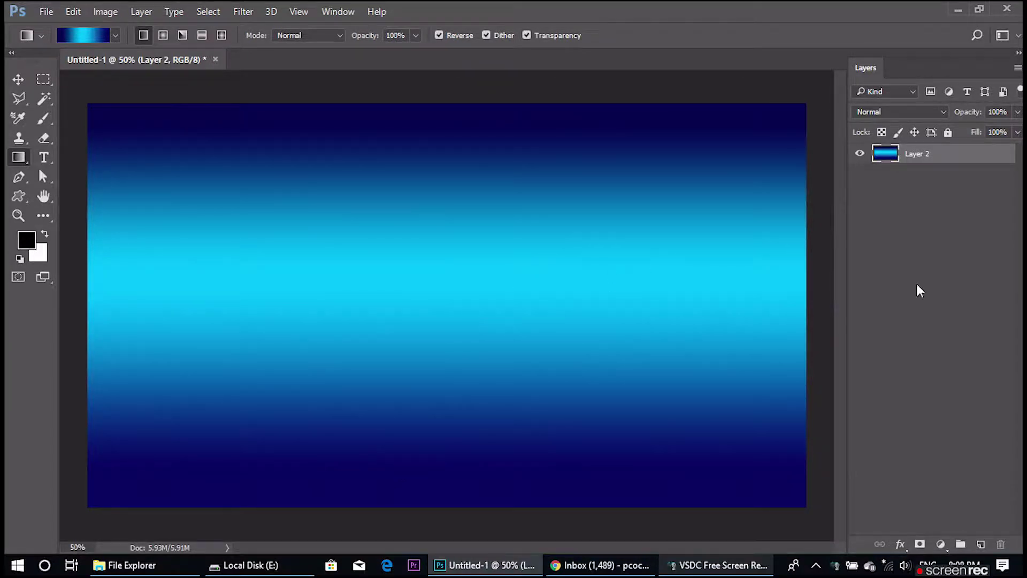
- Add a new empty layer and type 'ICE' near the canvas centre
{"action": "left_click", "coordinate": [979, 544]}
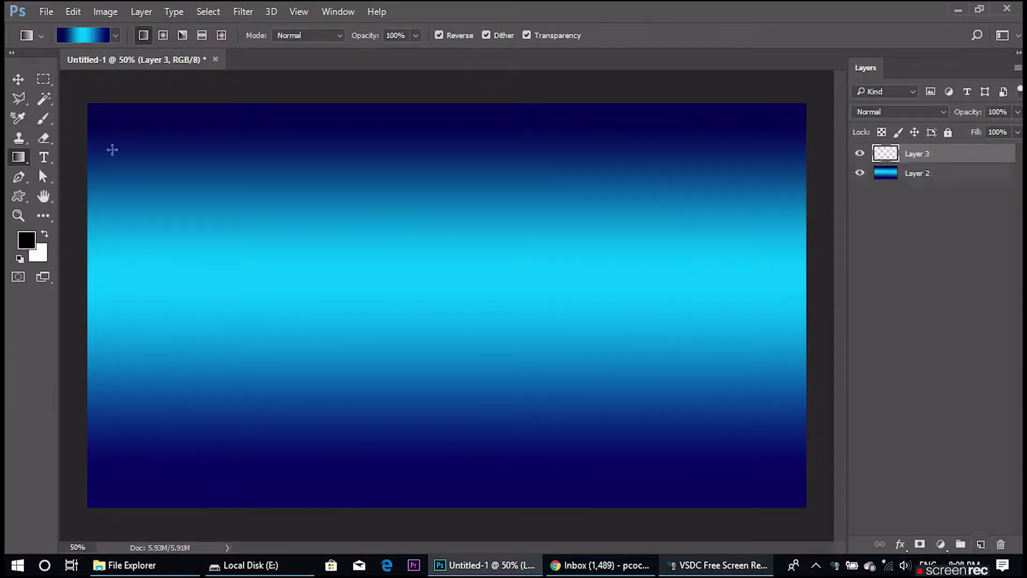
{"action": "left_click", "coordinate": [44, 157]}
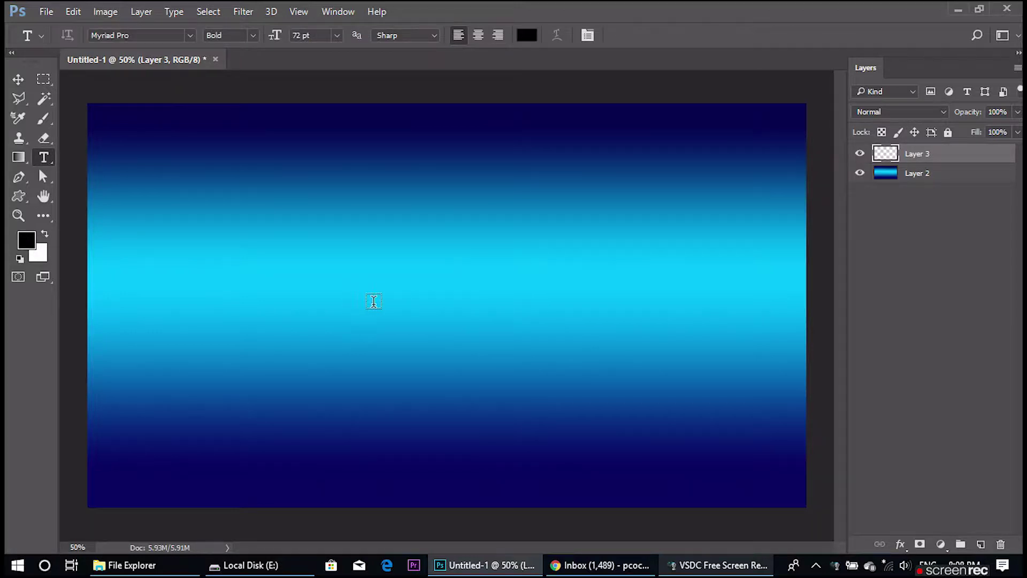
{"action": "left_click", "coordinate": [373, 301]}
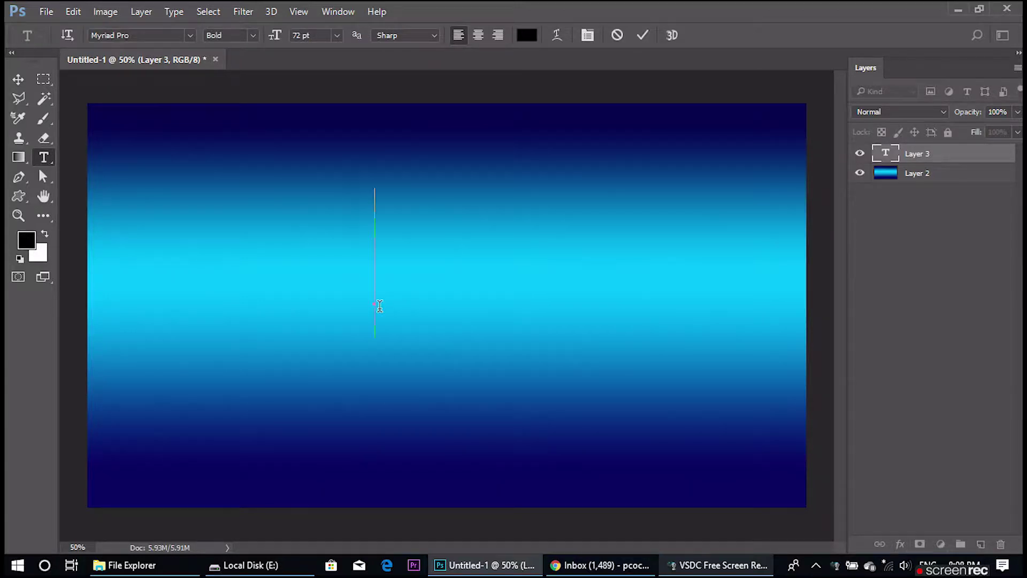
{"action": "type", "text": "IC"}
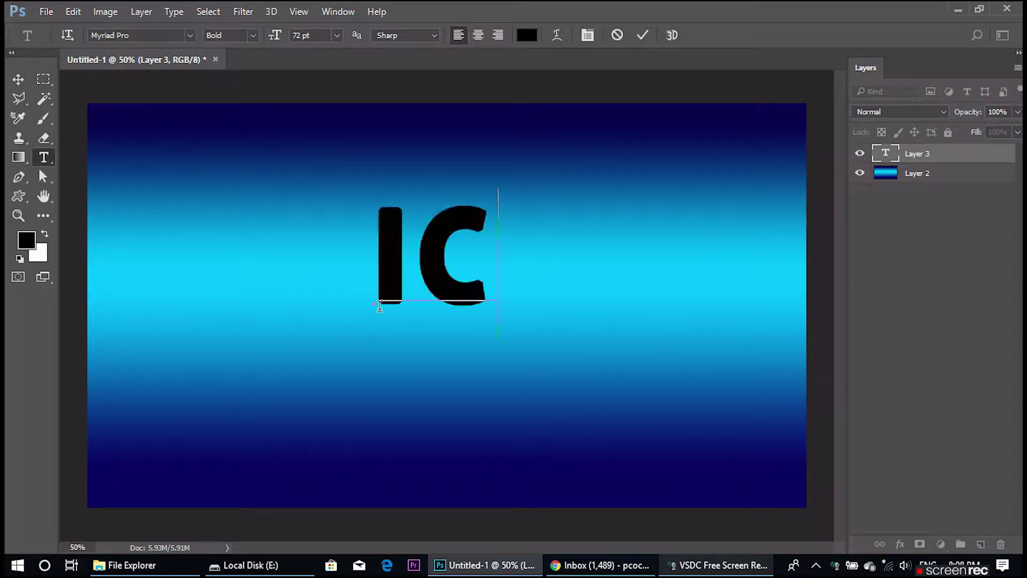
{"action": "type", "text": "E"}
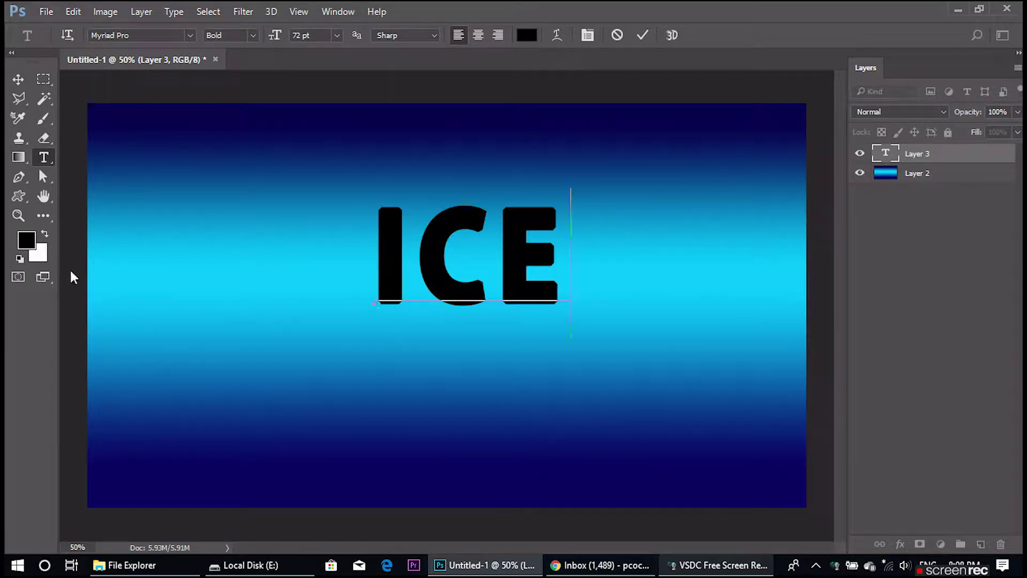
- Scale the ICE text to about 132% and centre it on the canvas
{"action": "left_click", "coordinate": [17, 81]}
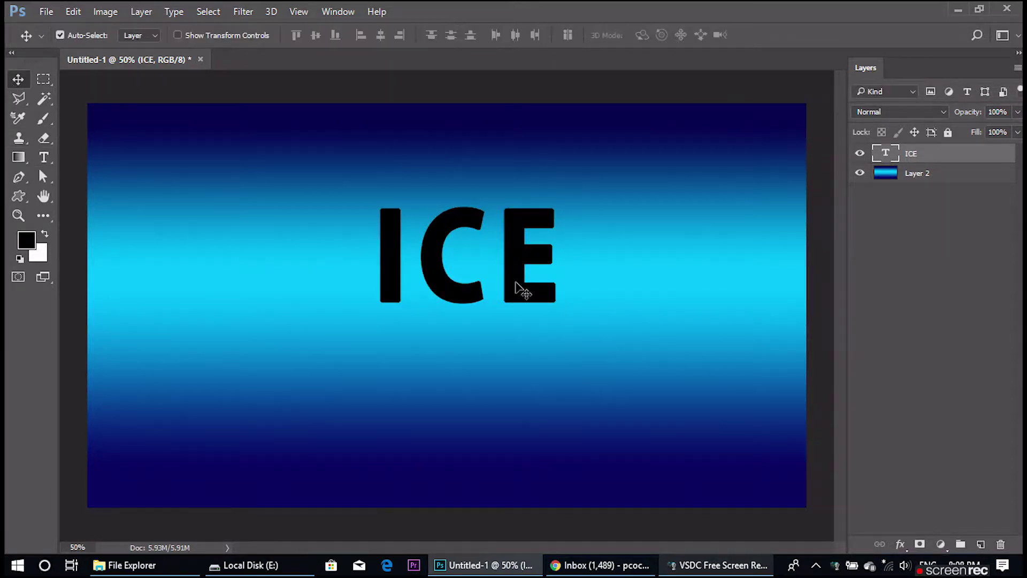
{"action": "left_click_drag", "start_coordinate": [521, 288], "coordinate": [513, 285]}
{"action": "key", "text": "ctrl+t"}
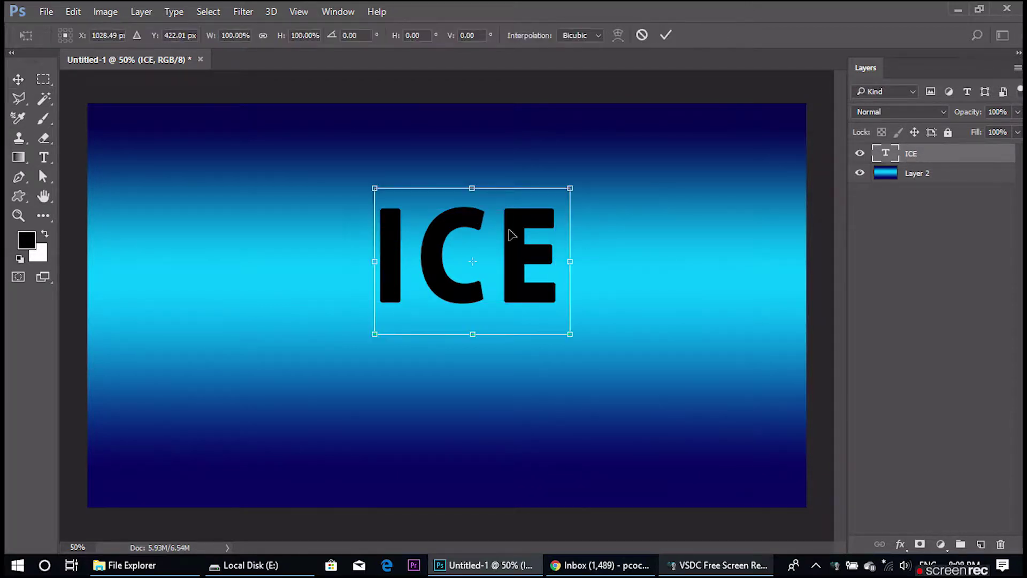
{"action": "left_click_drag", "start_coordinate": [571, 187], "coordinate": [616, 186]}
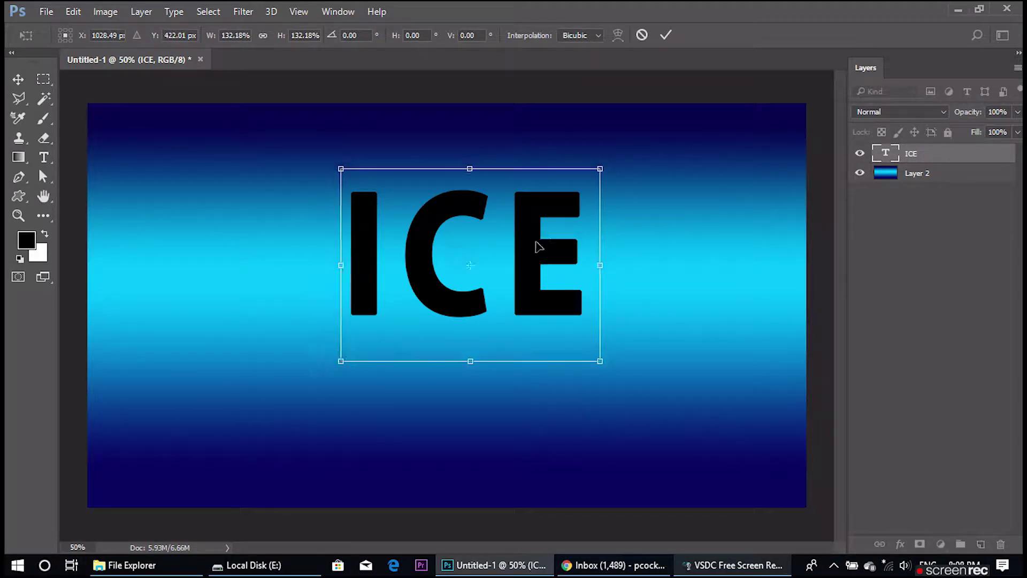
{"action": "left_click_drag", "start_coordinate": [543, 238], "coordinate": [529, 252]}
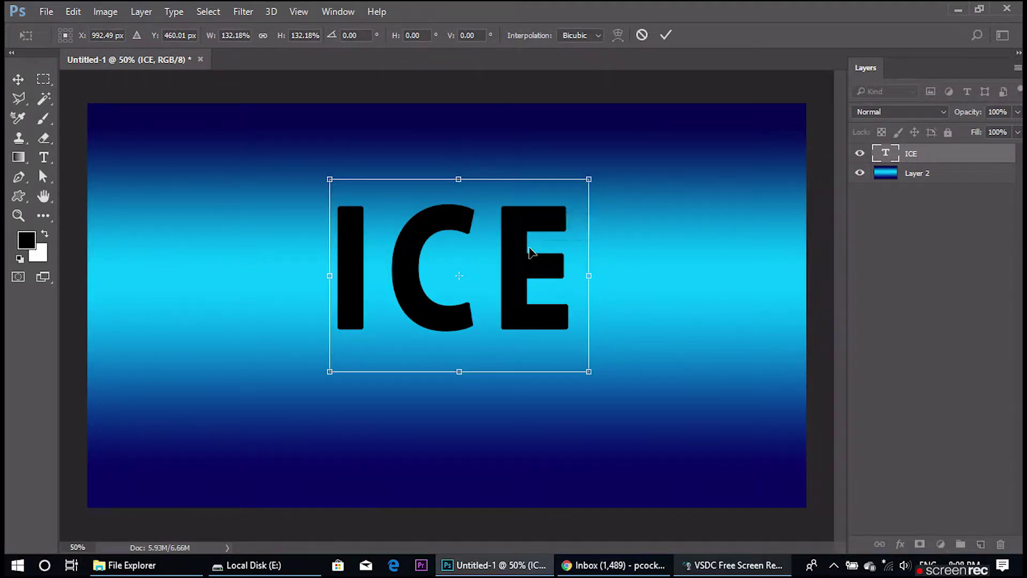
{"action": "left_click", "coordinate": [666, 35]}
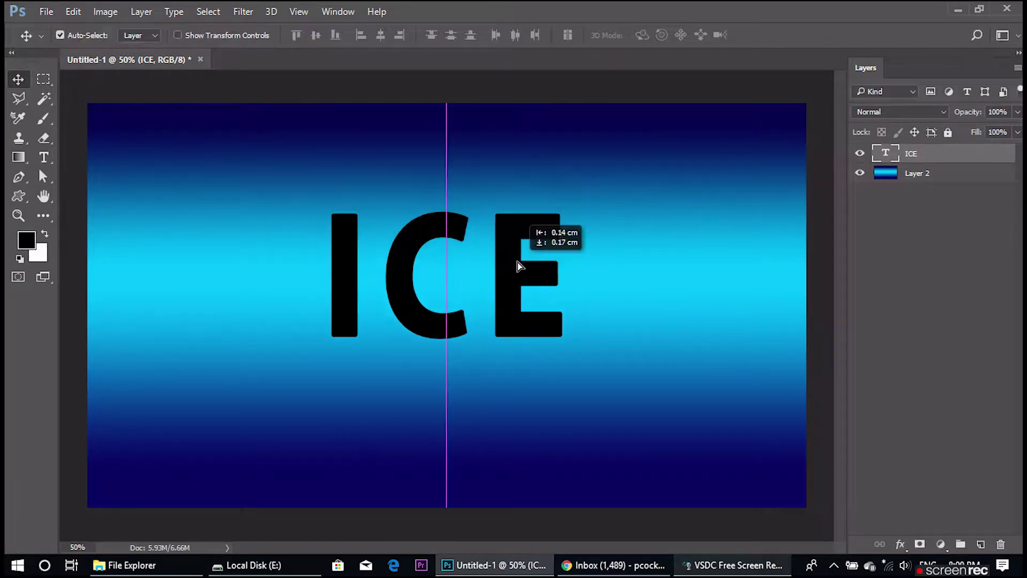
{"action": "left_click_drag", "start_coordinate": [518, 259], "coordinate": [514, 268]}
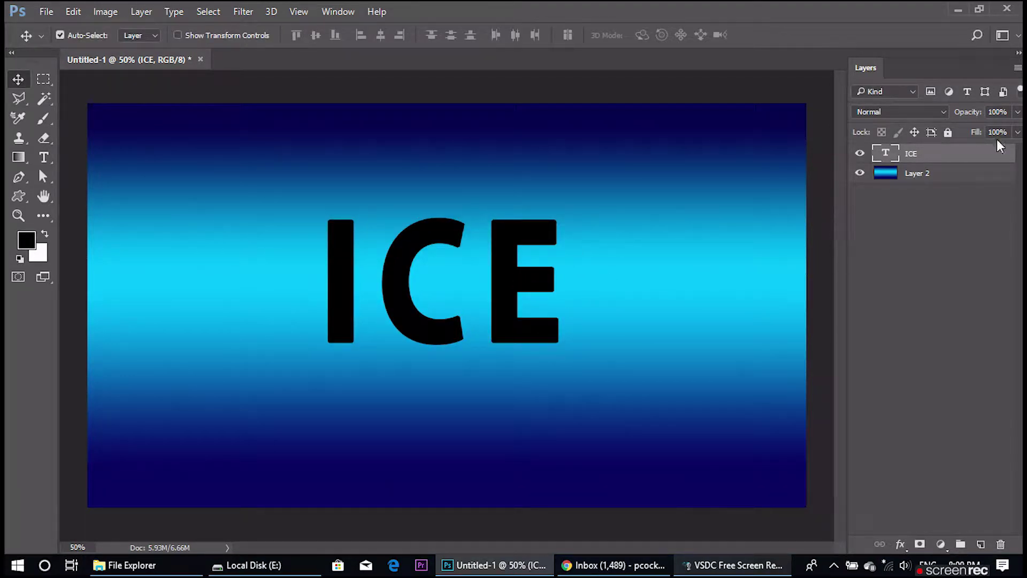
- Rasterize the ICE type layer and duplicate it as 'ICE copy'
{"action": "right_click", "coordinate": [917, 157]}
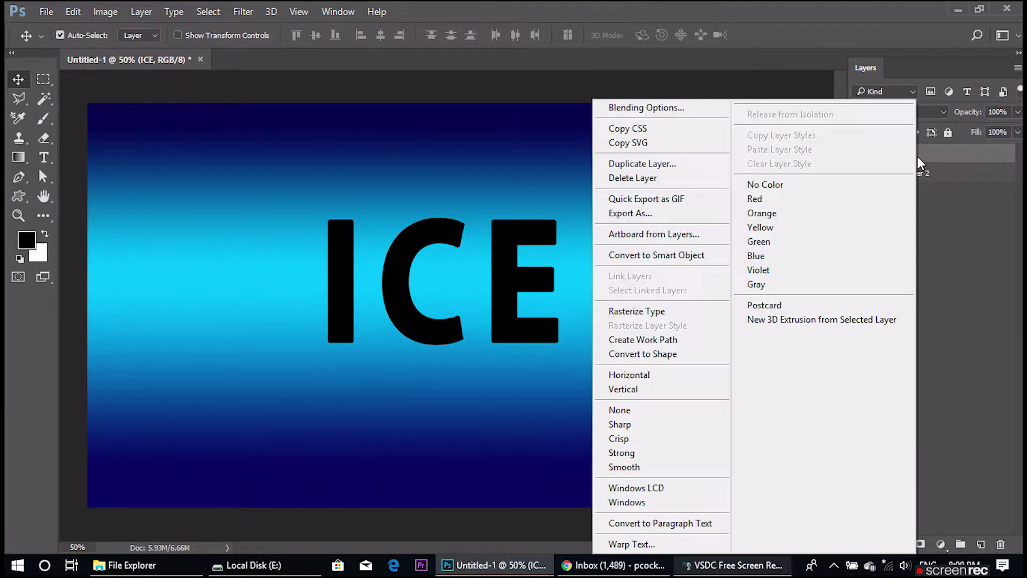
{"action": "left_click", "coordinate": [661, 329]}
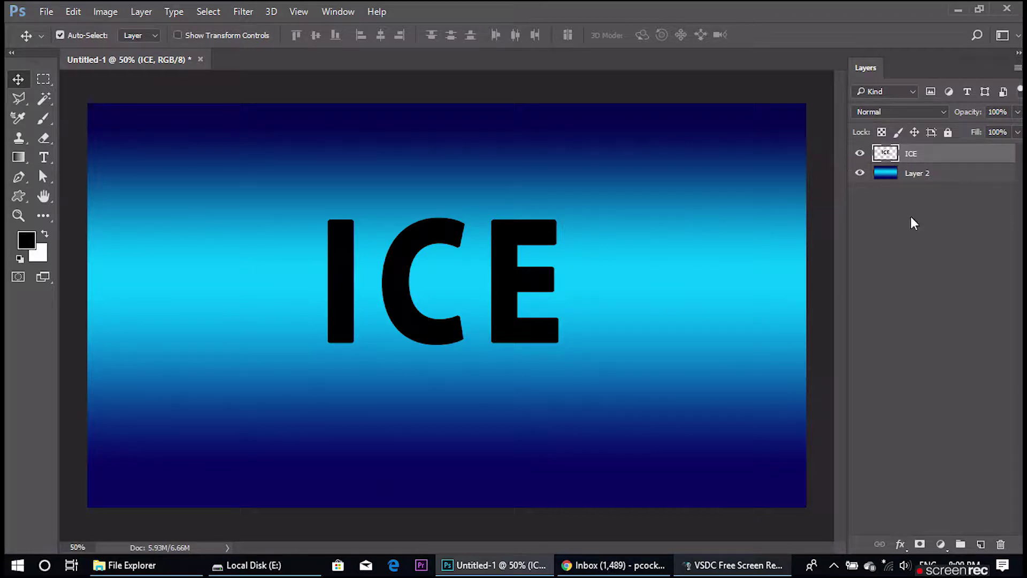
{"action": "key", "text": "ctrl+j"}
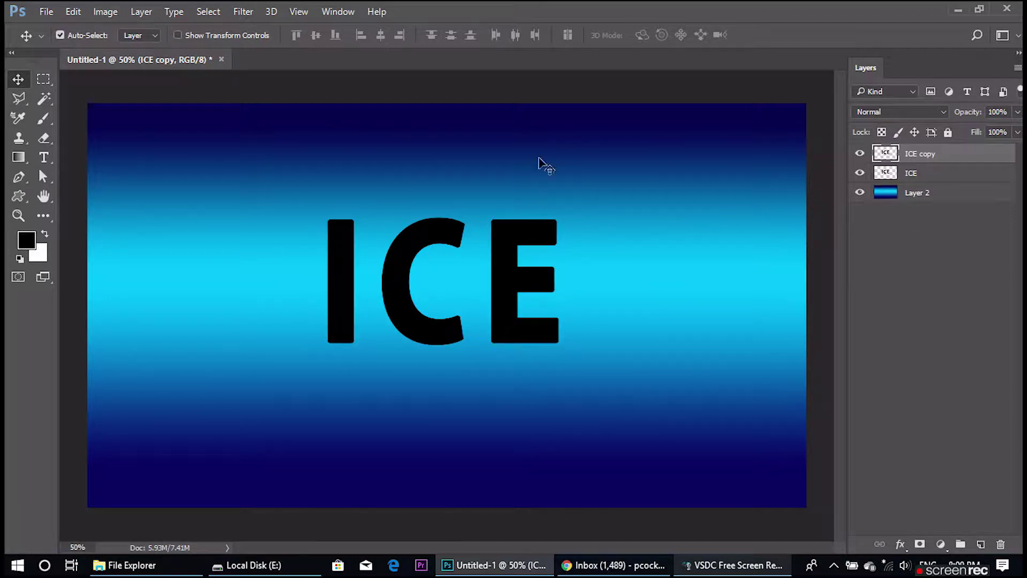
{"action": "left_click", "coordinate": [246, 14]}
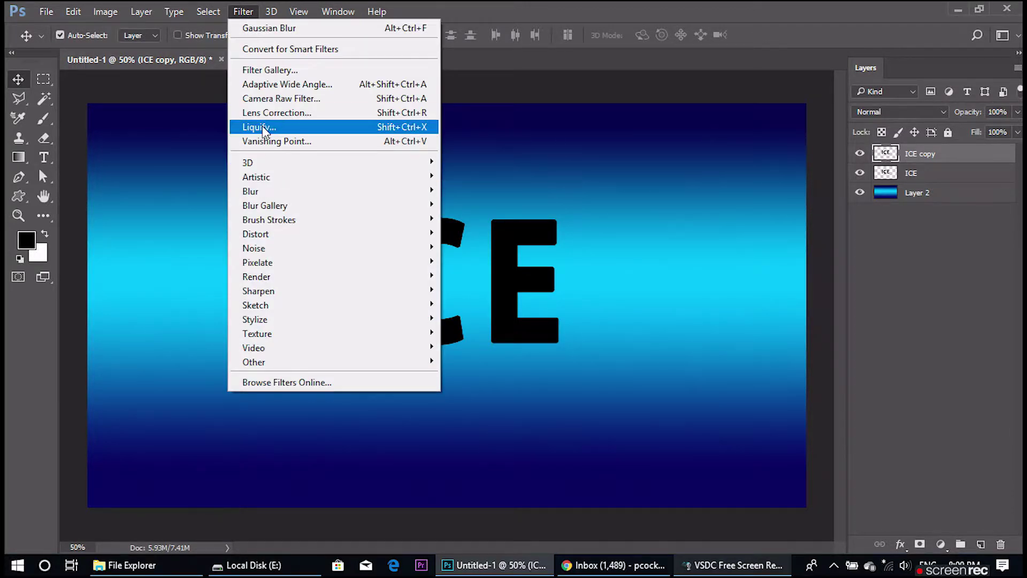
- In Liquify, warp the top and edges of the I and the left edge of the C
{"action": "left_click", "coordinate": [262, 127]}
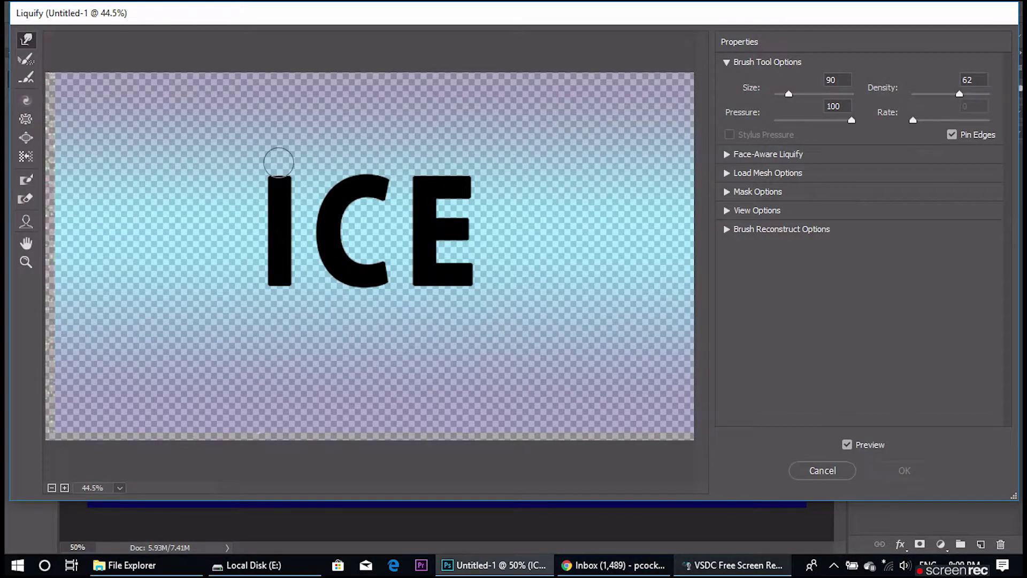
{"action": "left_click_drag", "start_coordinate": [279, 169], "coordinate": [304, 209]}
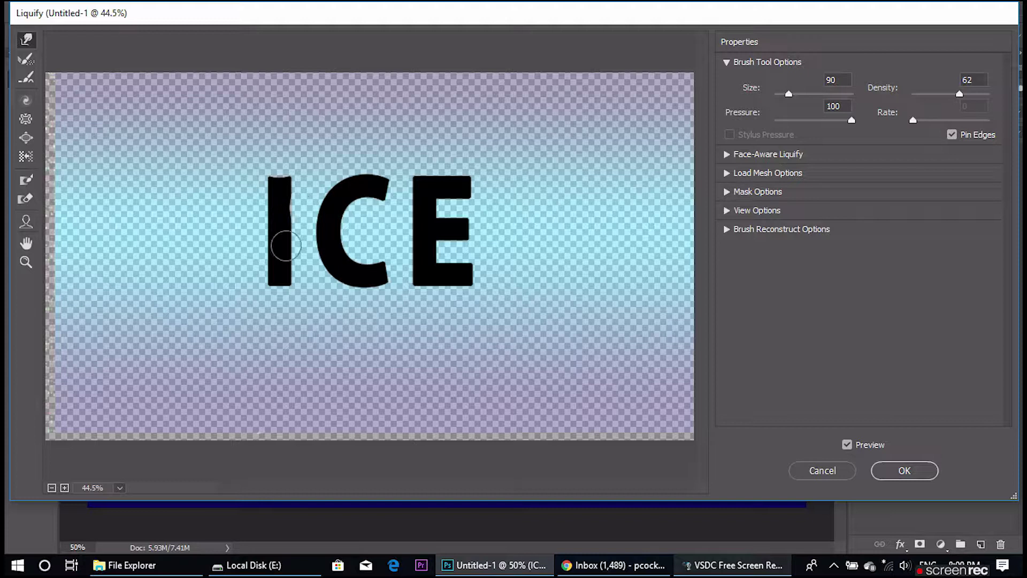
{"action": "key", "text": "ctrl+plus"}
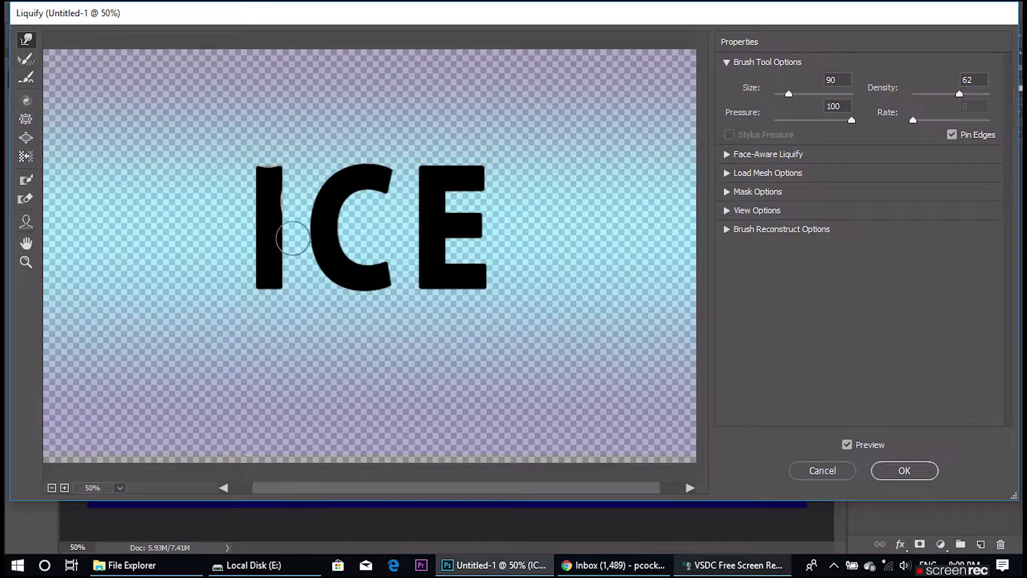
{"action": "left_click_drag", "start_coordinate": [293, 237], "coordinate": [277, 249]}
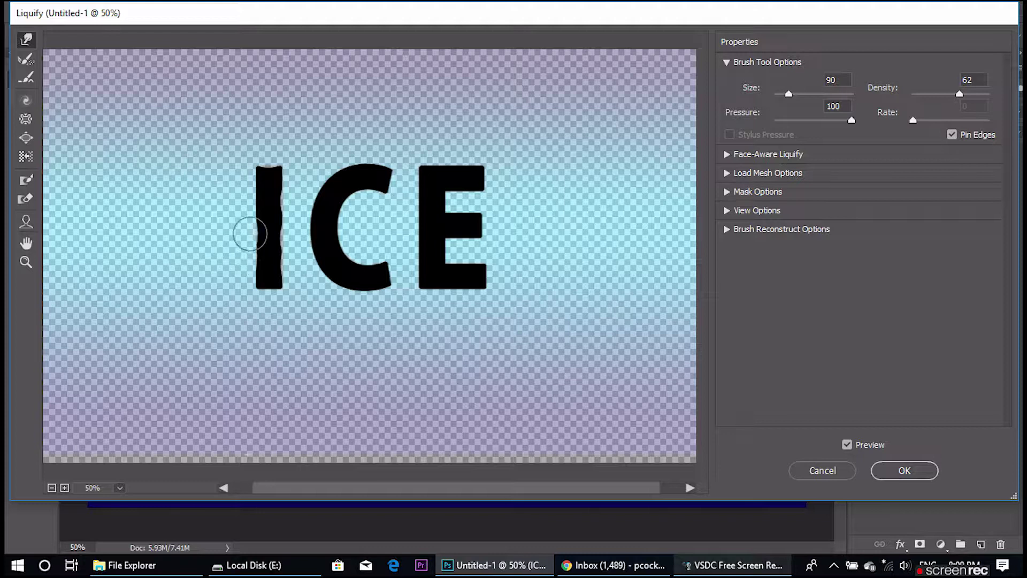
{"action": "left_click_drag", "start_coordinate": [250, 234], "coordinate": [250, 199]}
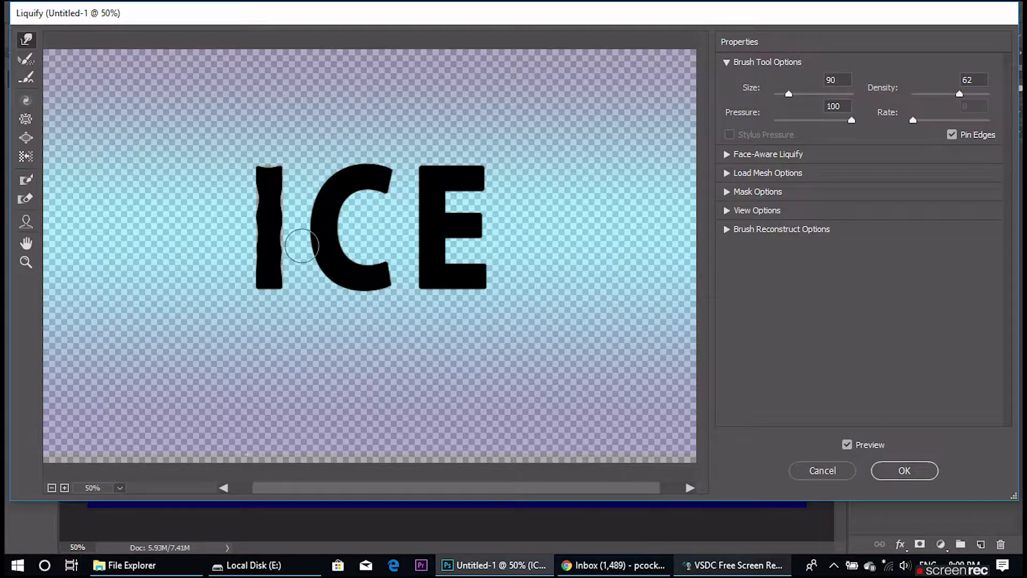
{"action": "left_click_drag", "start_coordinate": [304, 248], "coordinate": [305, 206]}
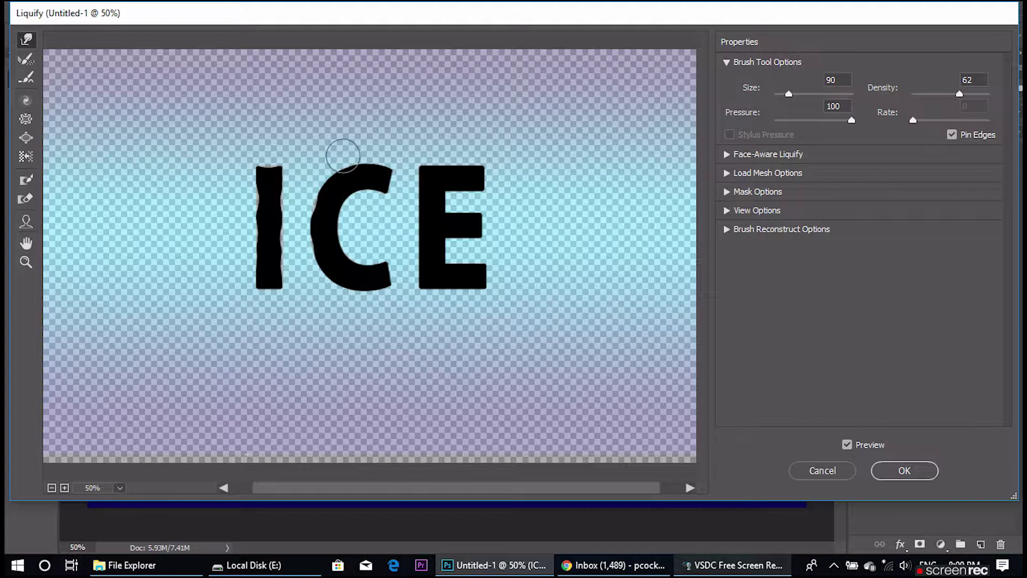
- Reshape the C's top edge and the E's upper-right corner with a size-100 brush, then apply
{"action": "left_click_drag", "start_coordinate": [344, 157], "coordinate": [381, 159]}
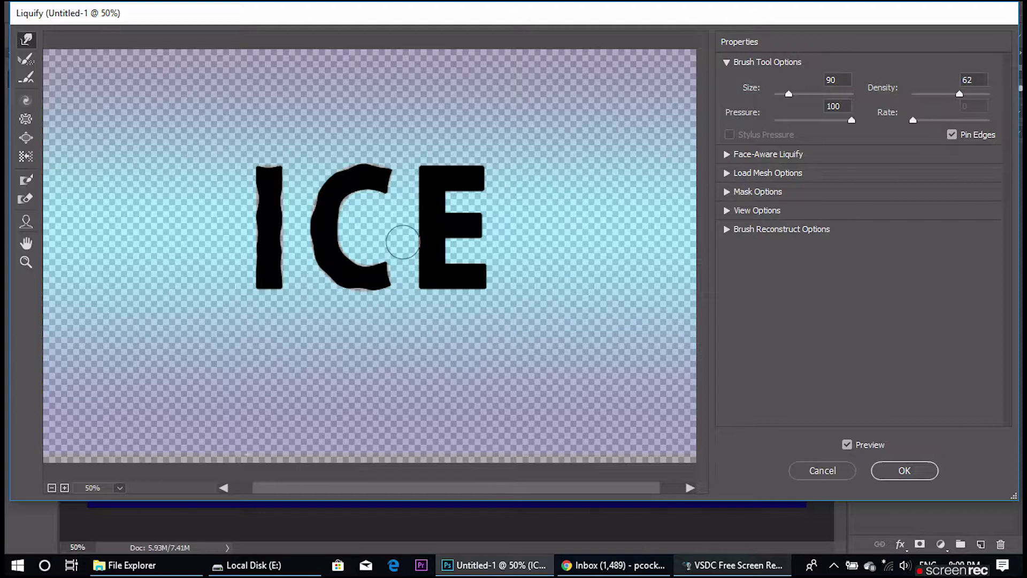
{"action": "key", "text": "bracketright"}
{"action": "key", "text": "bracketright"}
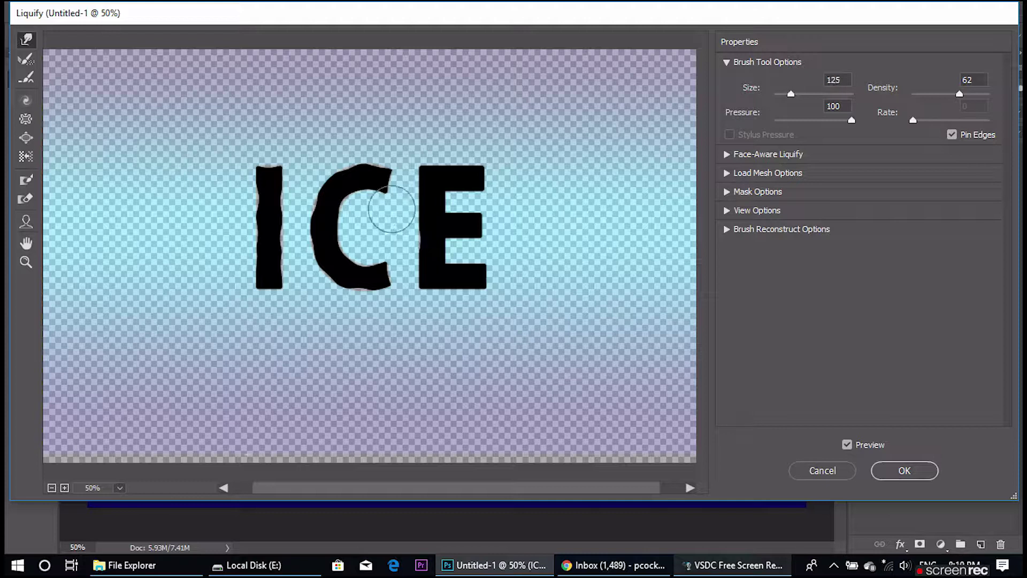
{"action": "key", "text": "bracketleft"}
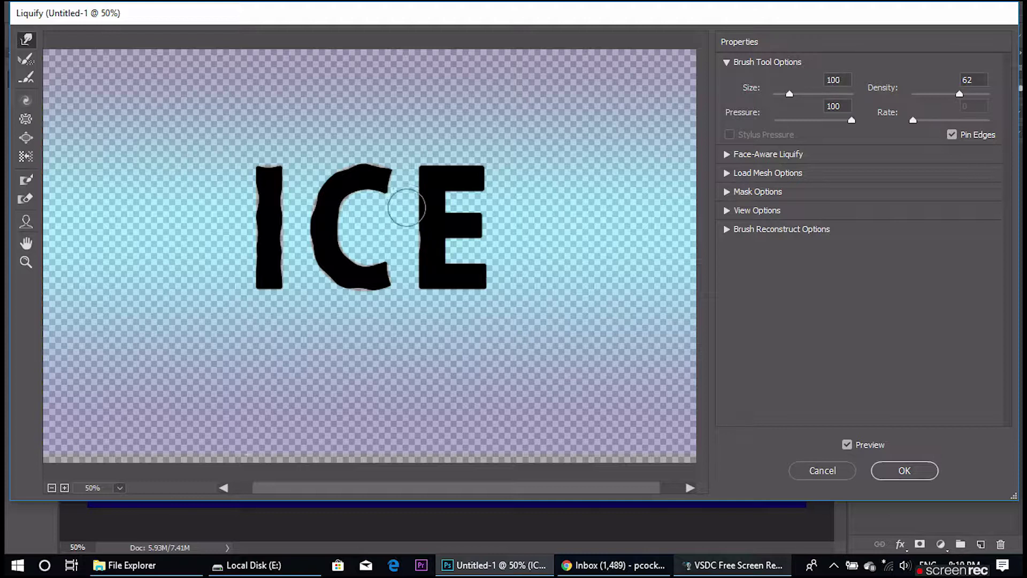
{"action": "key", "text": "bracketleft"}
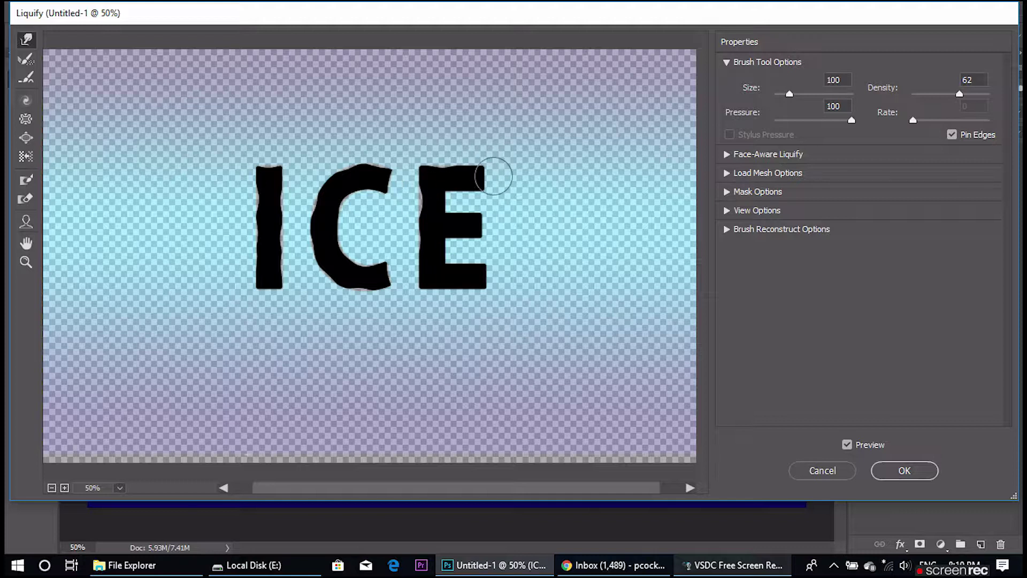
{"action": "left_click_drag", "start_coordinate": [489, 178], "coordinate": [488, 223]}
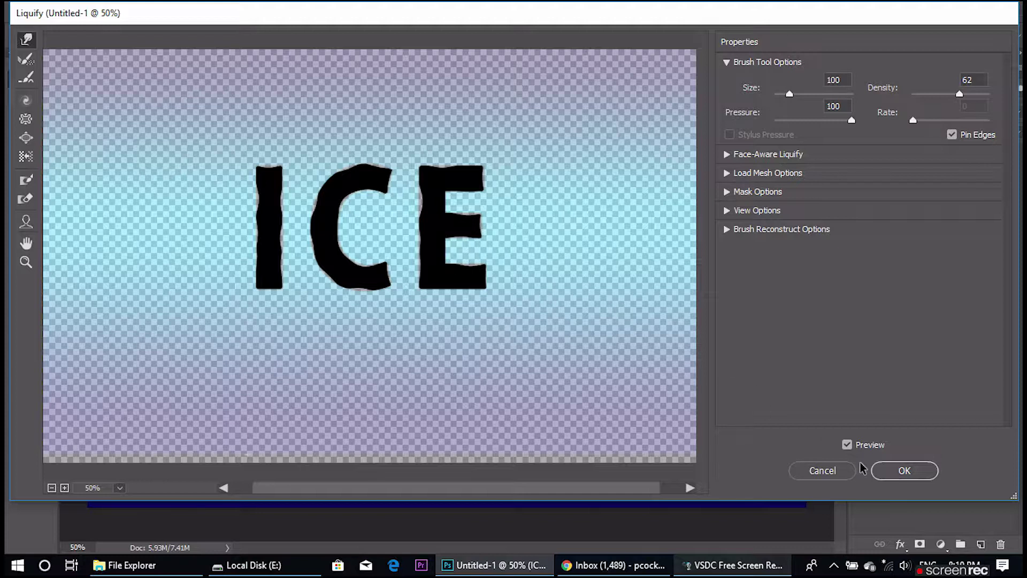
{"action": "left_click", "coordinate": [905, 470]}
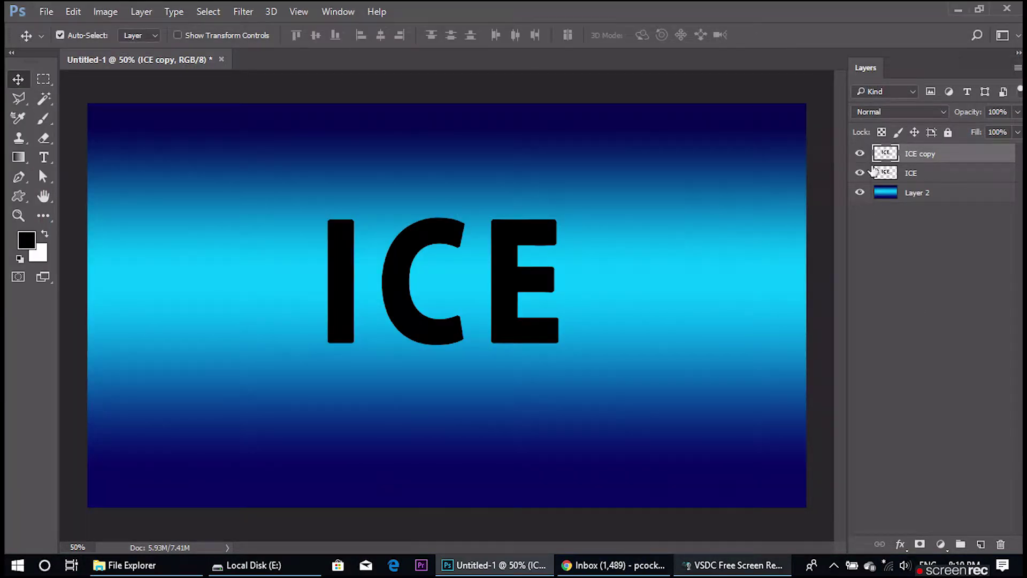
- Hide and delete the original ICE layer
{"action": "left_click", "coordinate": [859, 173]}
{"action": "left_click", "coordinate": [933, 174]}
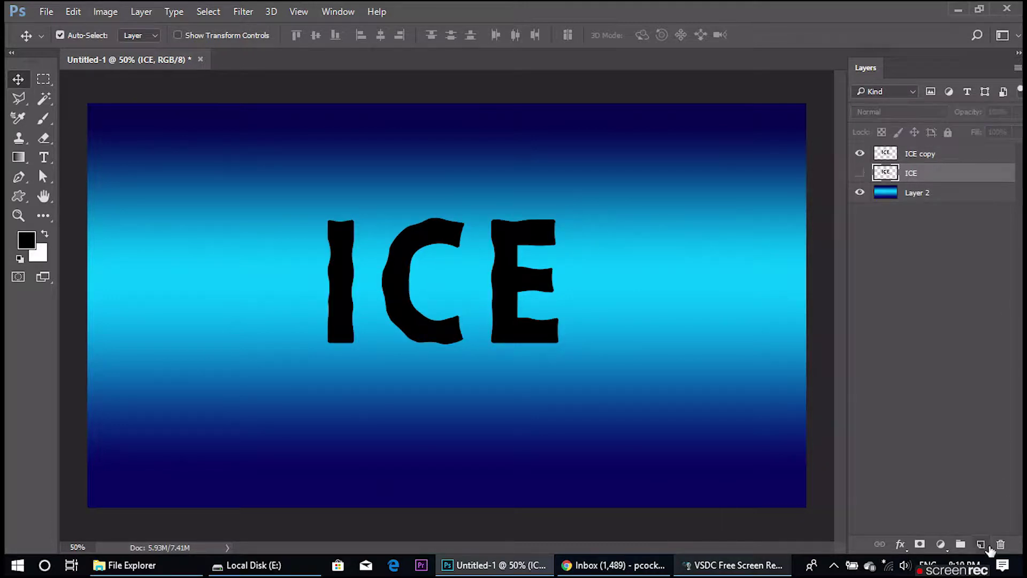
{"action": "left_click", "coordinate": [999, 544]}
{"action": "key", "text": "Return"}
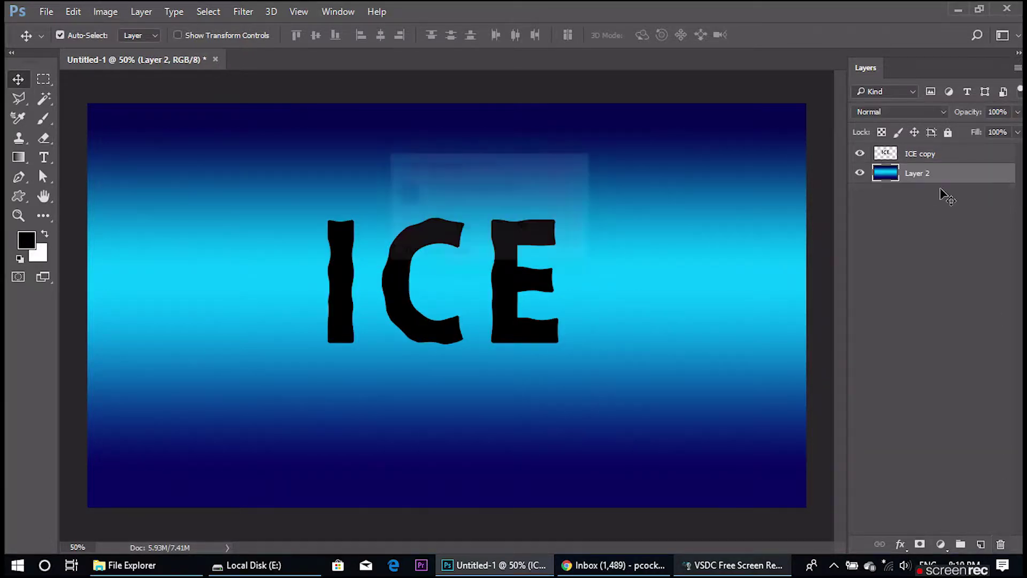
- Lock transparency on ICE copy and render grey Clouds into its letters
{"action": "left_click", "coordinate": [891, 155]}
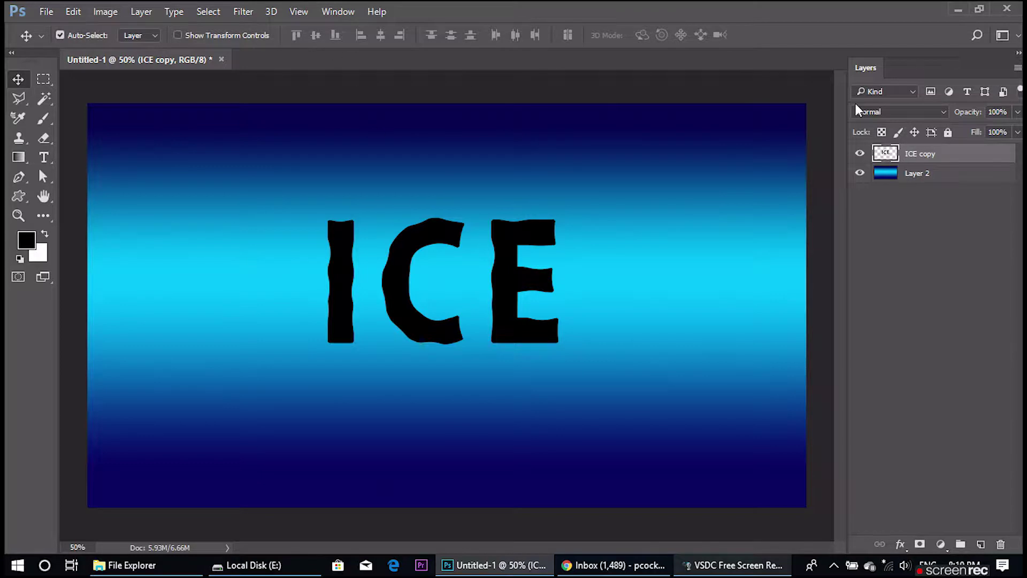
{"action": "left_click", "coordinate": [883, 133]}
{"action": "left_click", "coordinate": [243, 11]}
{"action": "mouse_move", "coordinate": [257, 276]}
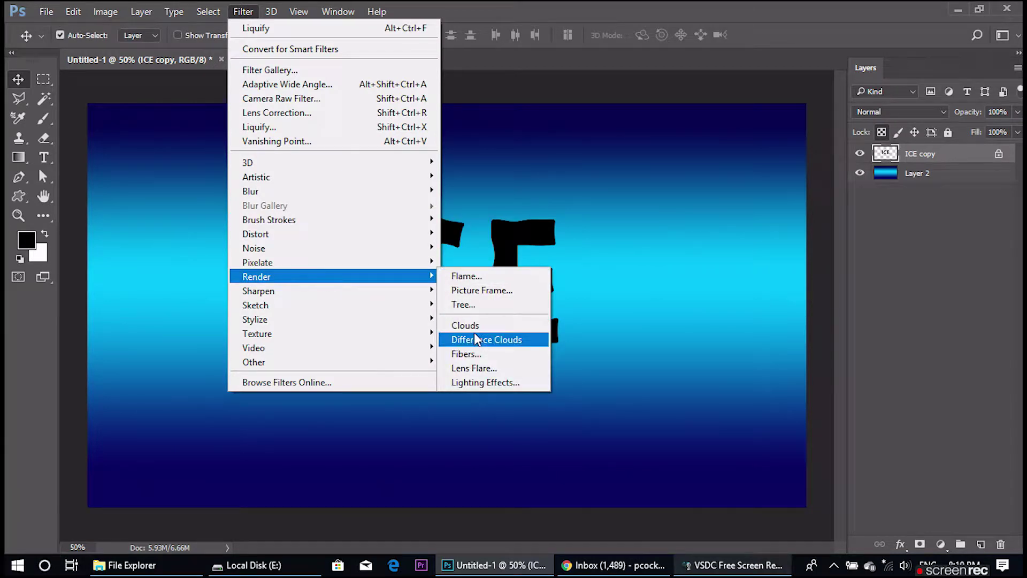
{"action": "left_click", "coordinate": [465, 326]}
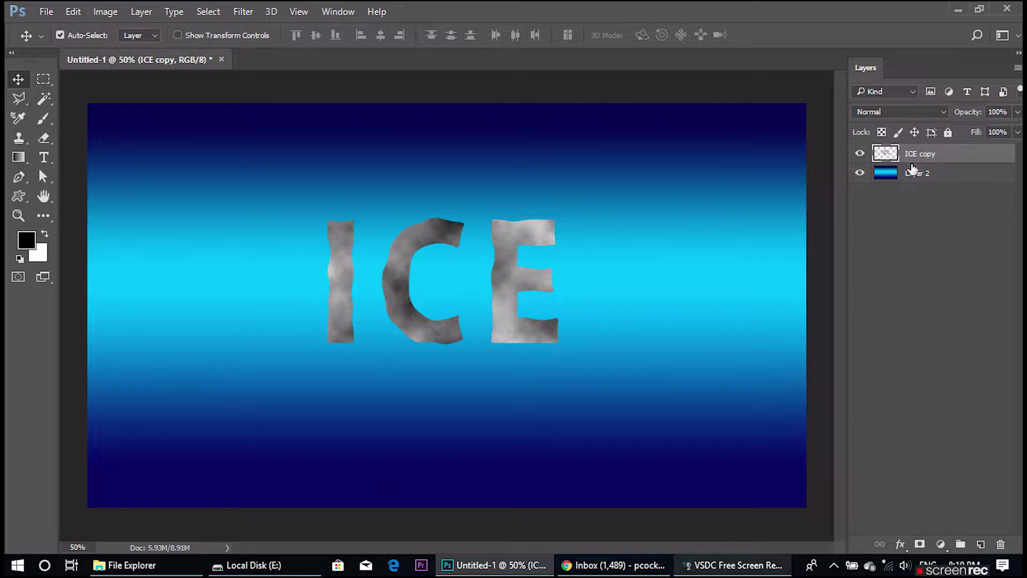
- Duplicate the cloudy letters and give the copy a 5 px black inside stroke
{"action": "key", "text": "ctrl+j"}
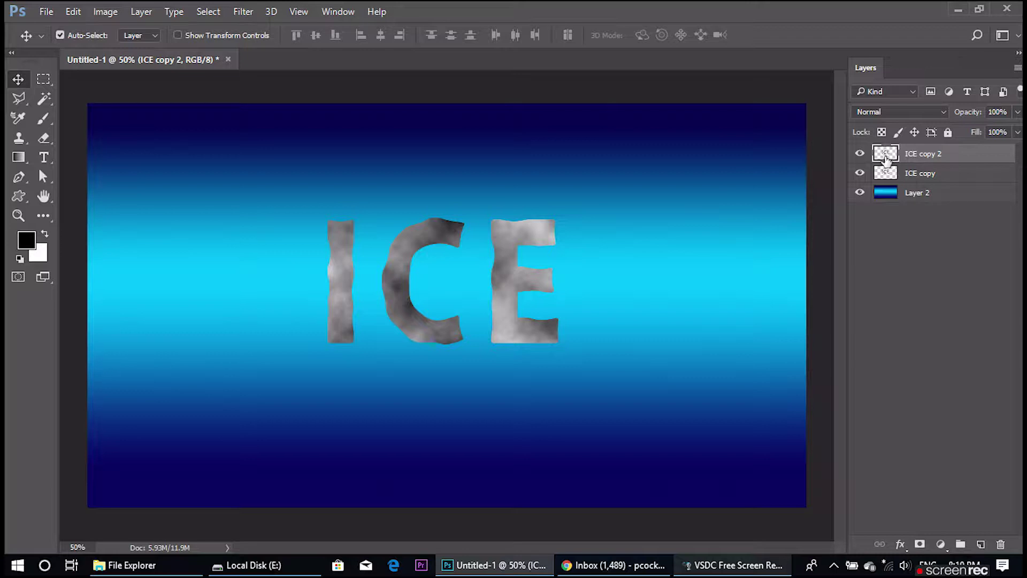
{"action": "right_click", "coordinate": [886, 159]}
{"action": "left_click", "coordinate": [856, 204]}
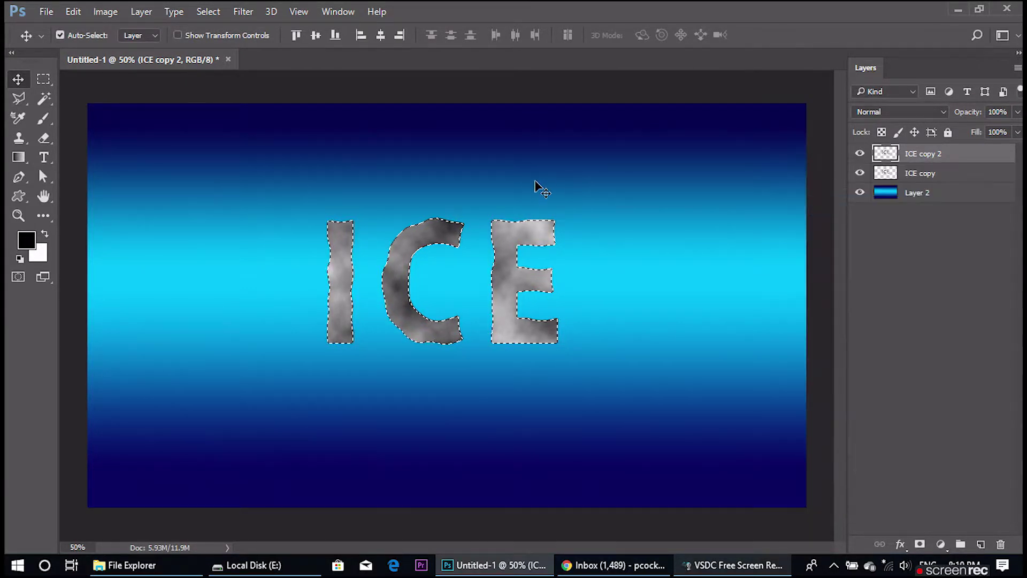
{"action": "left_click", "coordinate": [81, 14]}
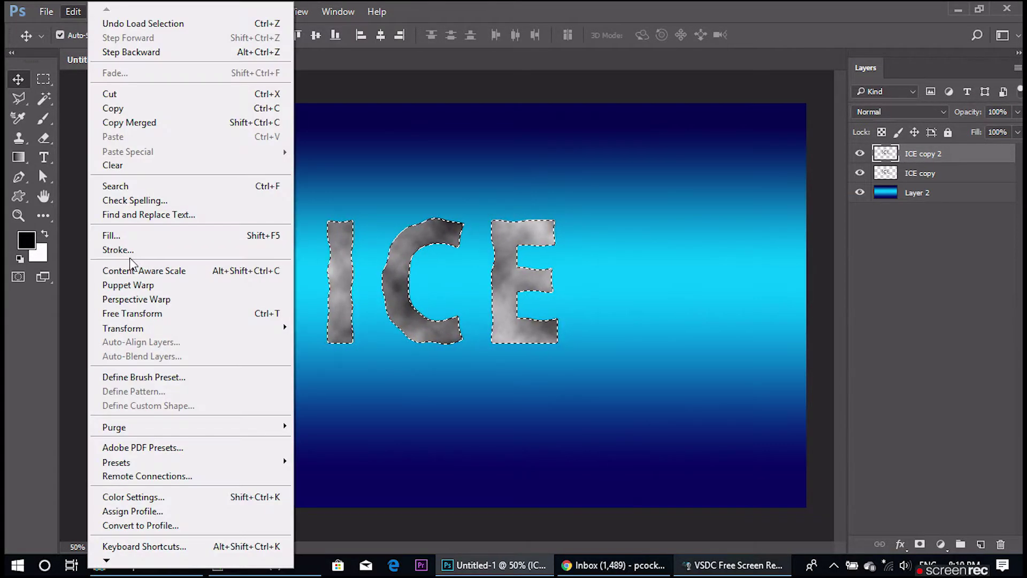
{"action": "left_click", "coordinate": [118, 250]}
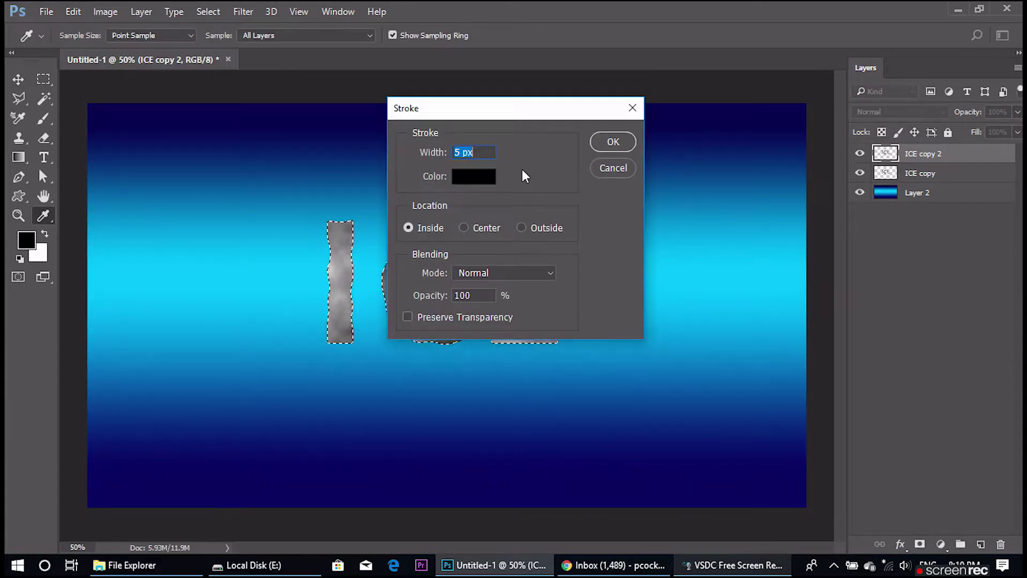
{"action": "left_click", "coordinate": [535, 228]}
{"action": "left_click", "coordinate": [613, 142]}
{"action": "key", "text": "v"}
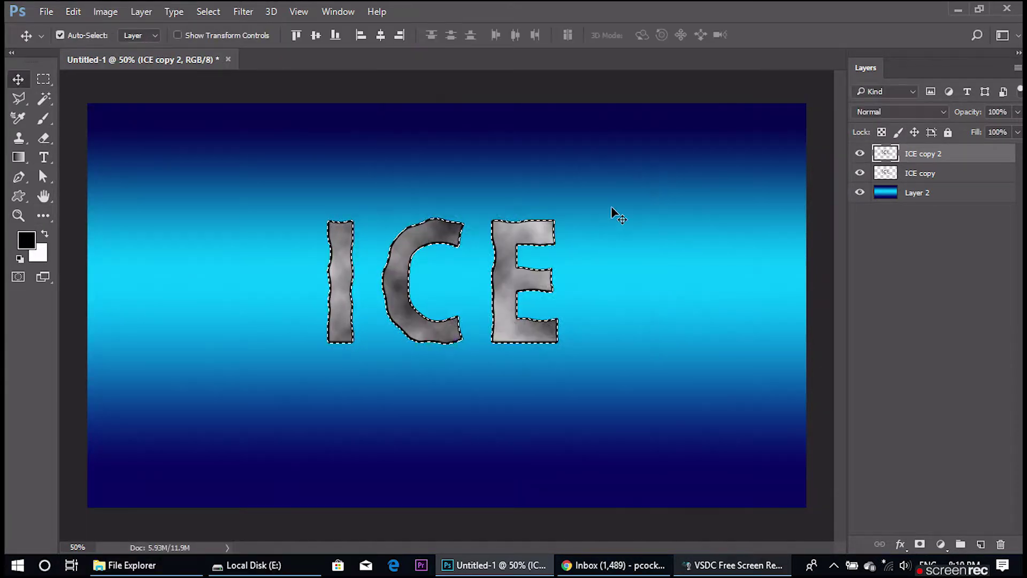
- Soften the outlined letters with a 4.3-pixel Gaussian Blur
{"action": "left_click", "coordinate": [243, 12]}
{"action": "mouse_move", "coordinate": [250, 191]}
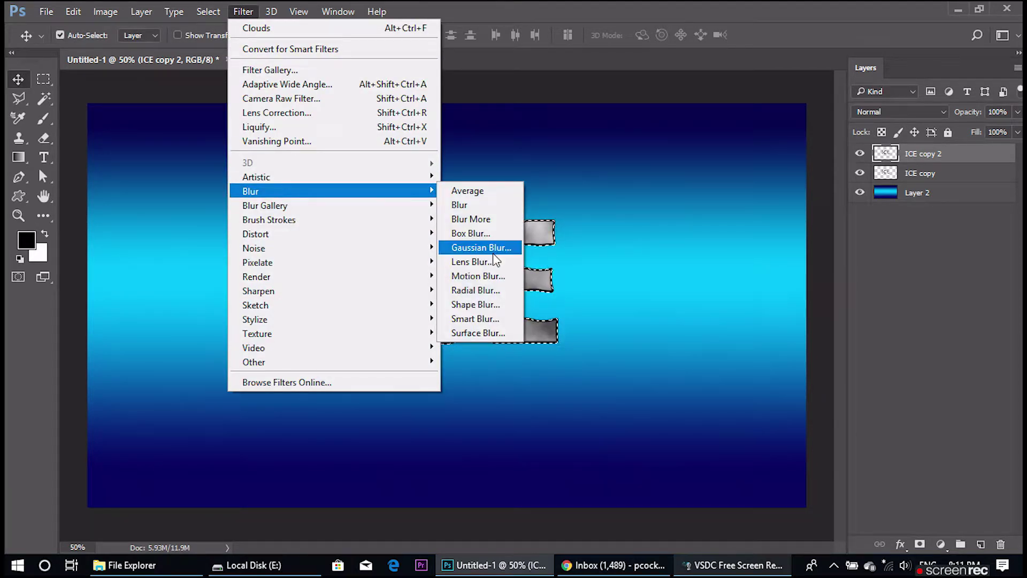
{"action": "left_click", "coordinate": [484, 248]}
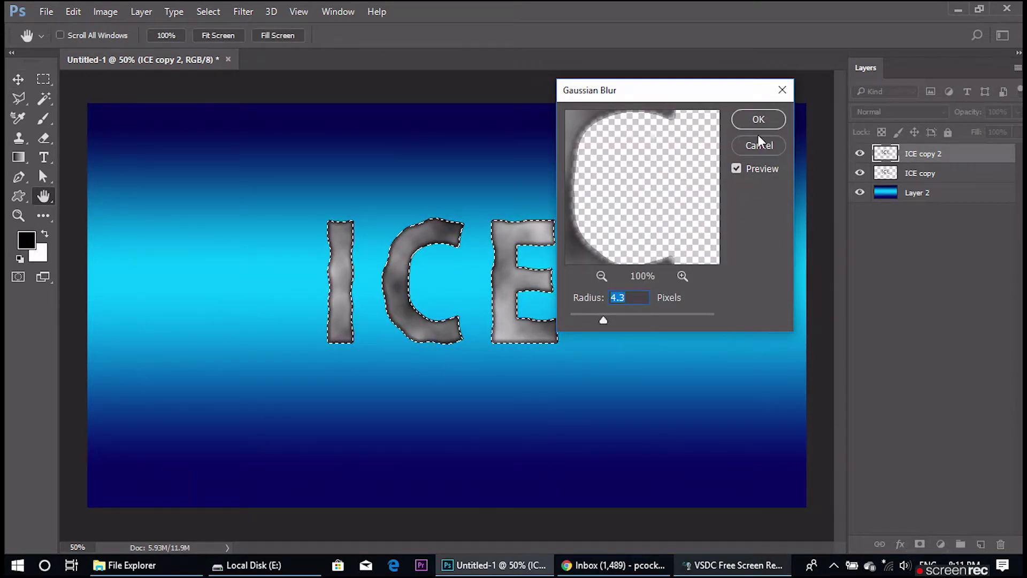
{"action": "left_click", "coordinate": [601, 276]}
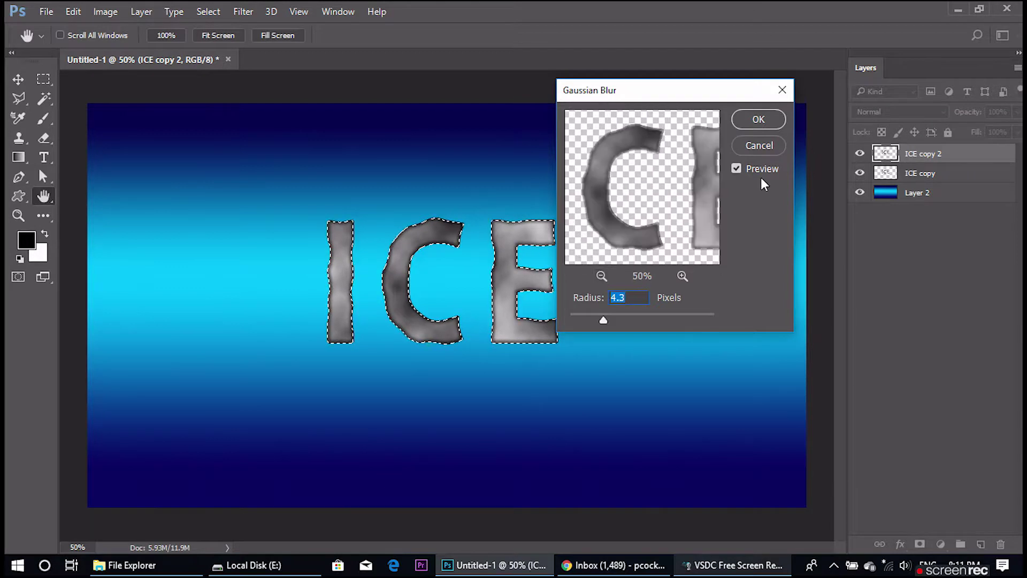
{"action": "left_click", "coordinate": [765, 123]}
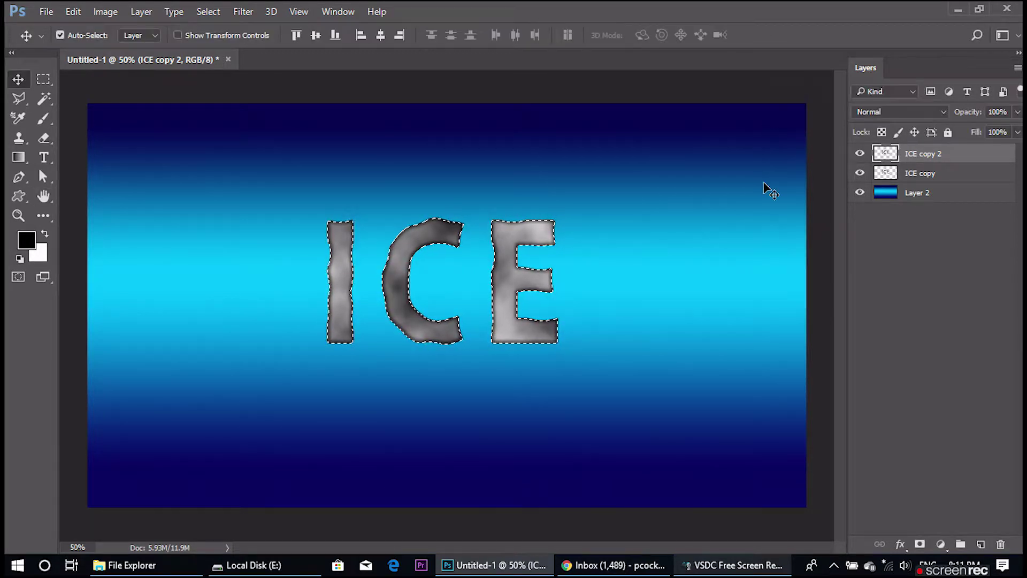
- Deselect, hide the cloud-textured ICE copy layer and choose Artistic > Plastic Wrap in the Filter Gallery
{"action": "key", "text": "ctrl"}
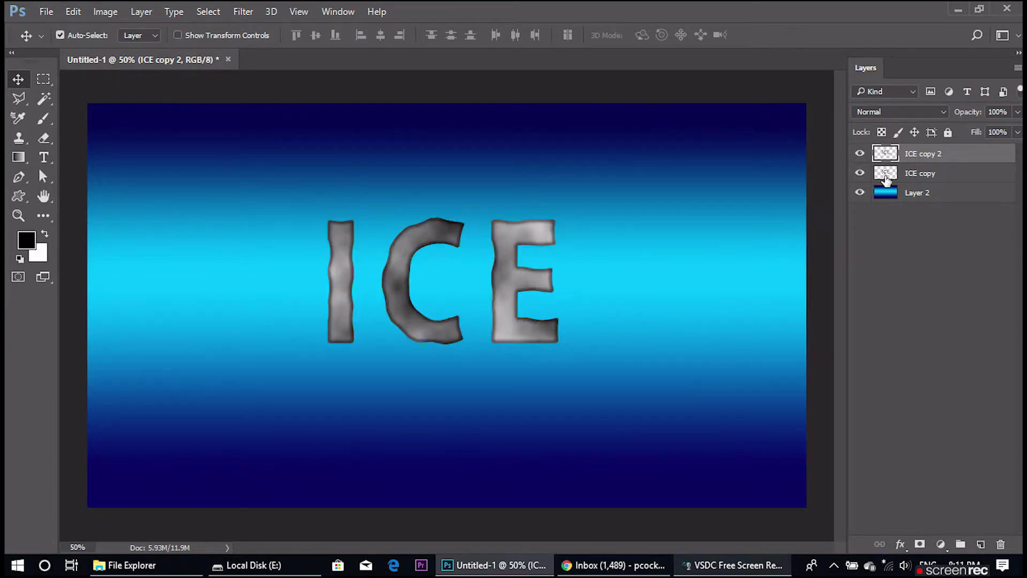
{"action": "key", "text": "ctrl+d"}
{"action": "left_click", "coordinate": [860, 173]}
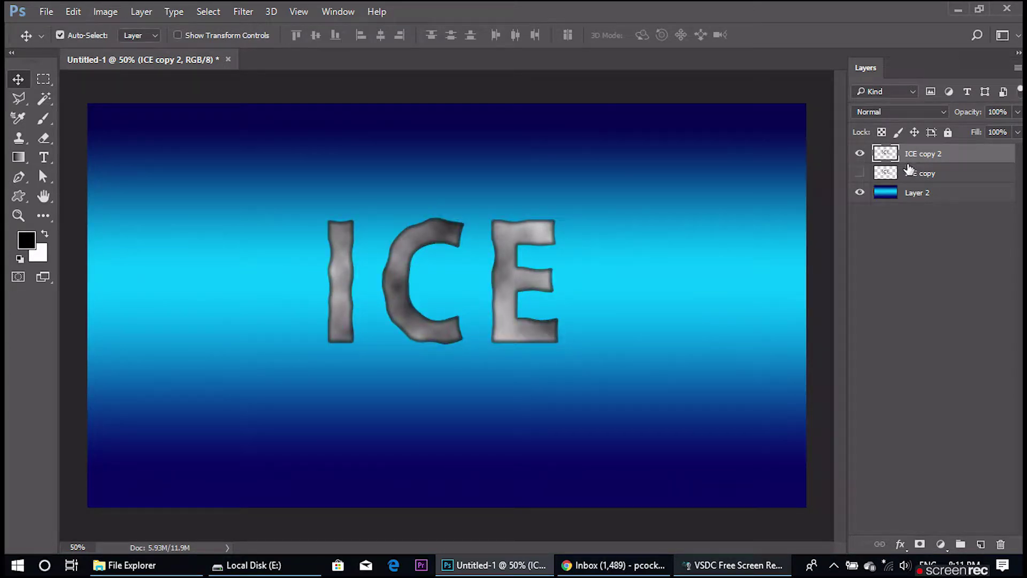
{"action": "left_click", "coordinate": [248, 14]}
{"action": "left_click", "coordinate": [259, 69]}
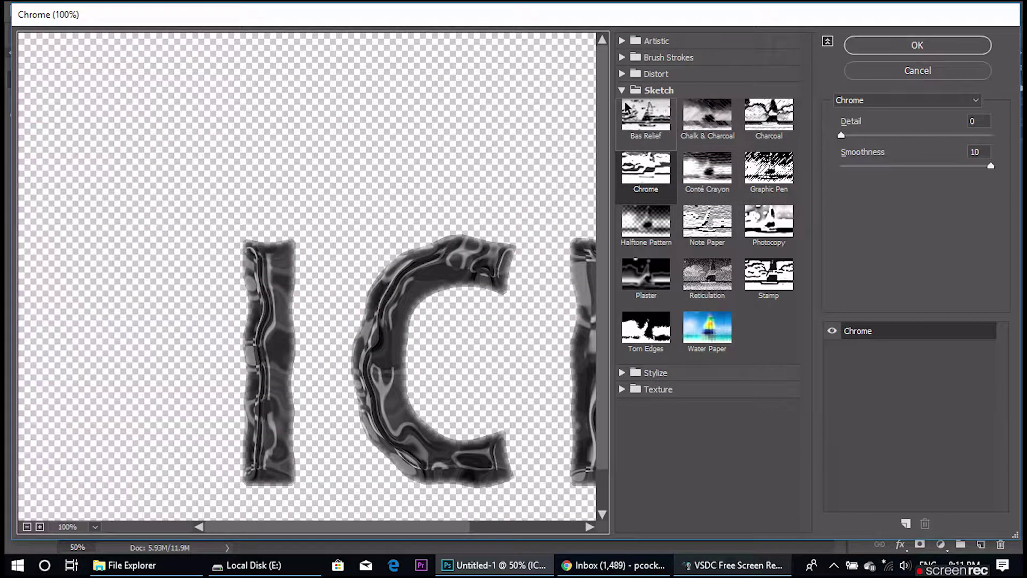
{"action": "left_click", "coordinate": [622, 41]}
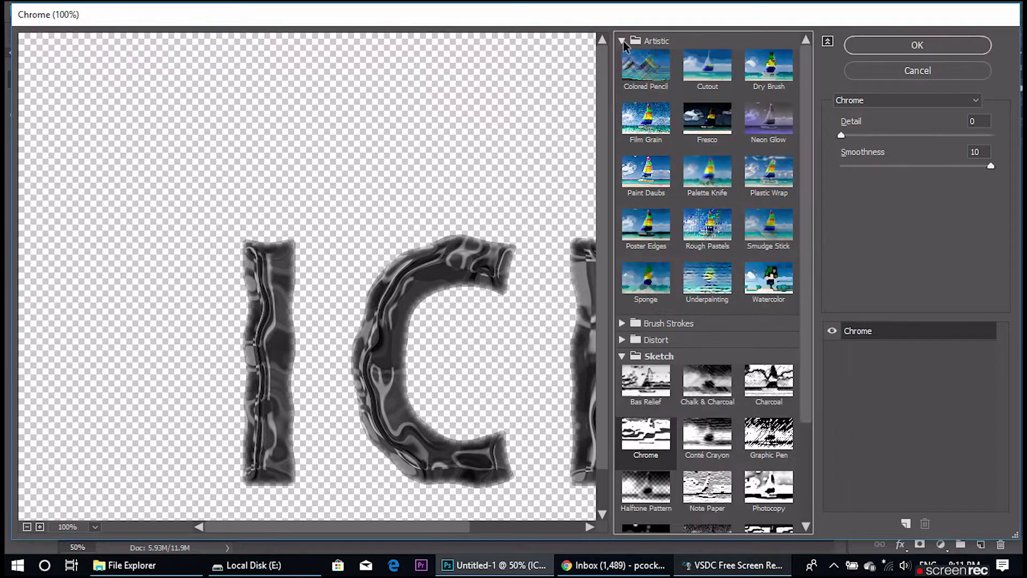
{"action": "left_click", "coordinate": [780, 176]}
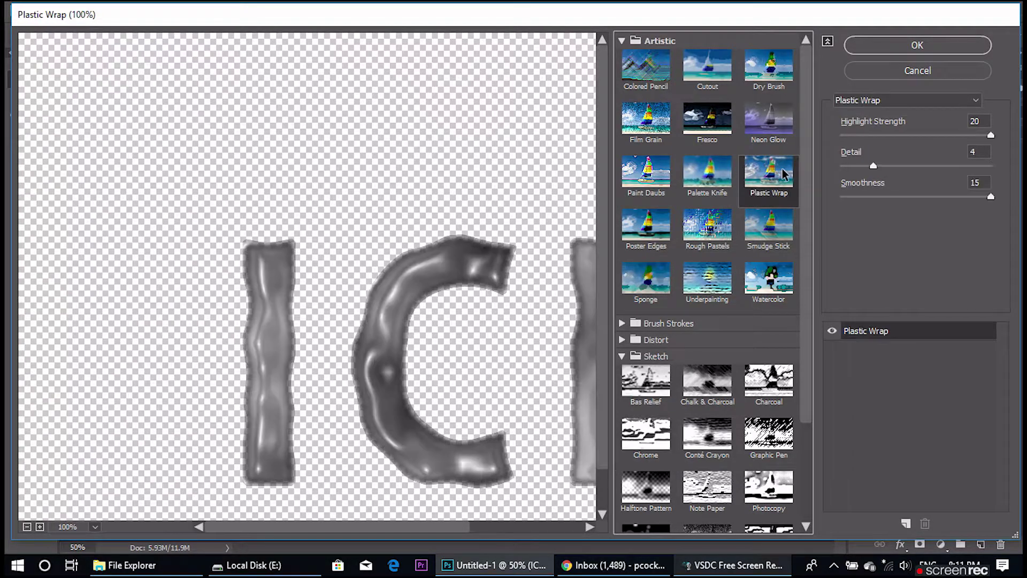
- Tune Plastic Wrap to Highlight Strength 20, Detail 7 and Smoothness 15
{"action": "left_click_drag", "start_coordinate": [874, 167], "coordinate": [810, 170]}
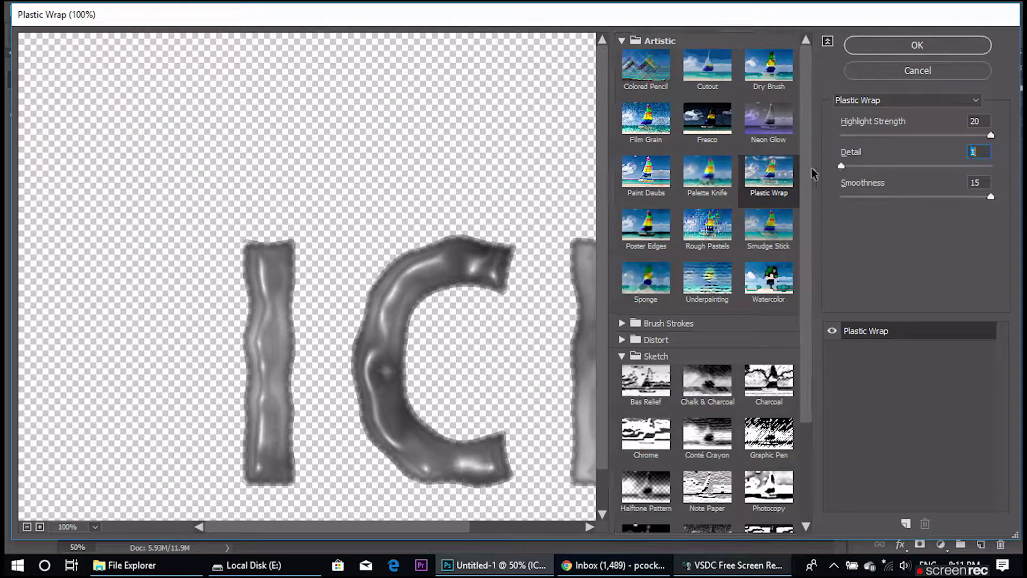
{"action": "left_click", "coordinate": [948, 166]}
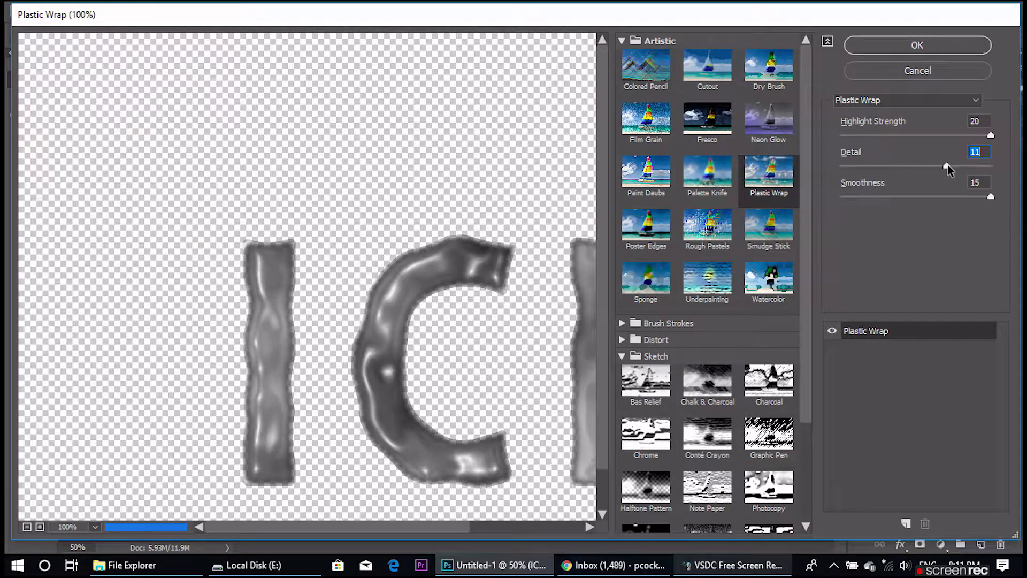
{"action": "mouse_move", "coordinate": [947, 166]}
{"action": "left_mouse_down"}
{"action": "mouse_move", "coordinate": [996, 160]}
{"action": "mouse_move", "coordinate": [842, 172]}
{"action": "left_mouse_up"}
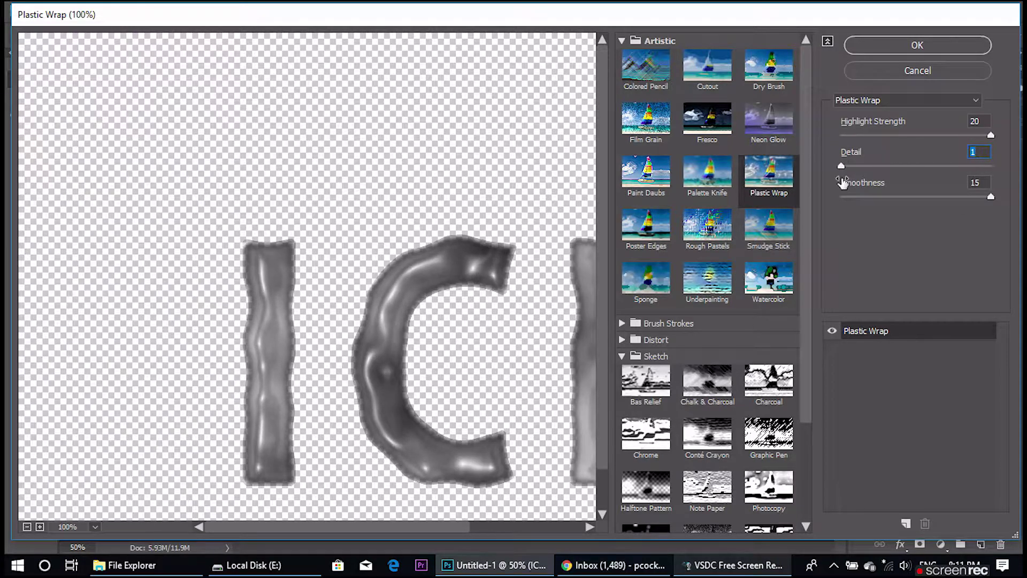
{"action": "mouse_move", "coordinate": [991, 196]}
{"action": "left_mouse_down"}
{"action": "mouse_move", "coordinate": [844, 204]}
{"action": "mouse_move", "coordinate": [990, 204]}
{"action": "left_mouse_up"}
{"action": "left_click", "coordinate": [977, 121]}
{"action": "type", "text": "1420"}
{"action": "left_click_drag", "start_coordinate": [990, 197], "coordinate": [990, 197]}
{"action": "left_click", "coordinate": [867, 165]}
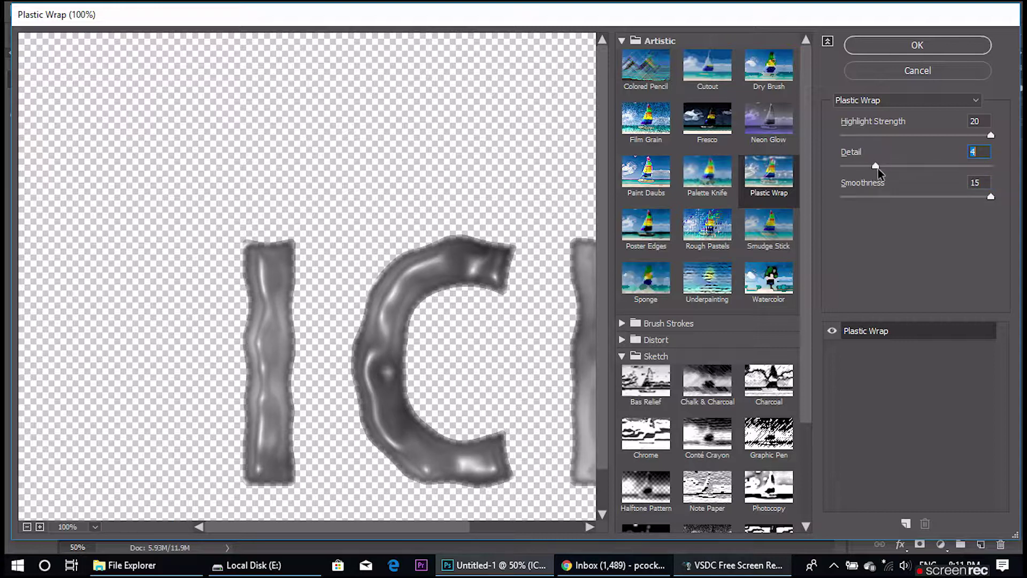
{"action": "left_click_drag", "start_coordinate": [868, 166], "coordinate": [905, 167]}
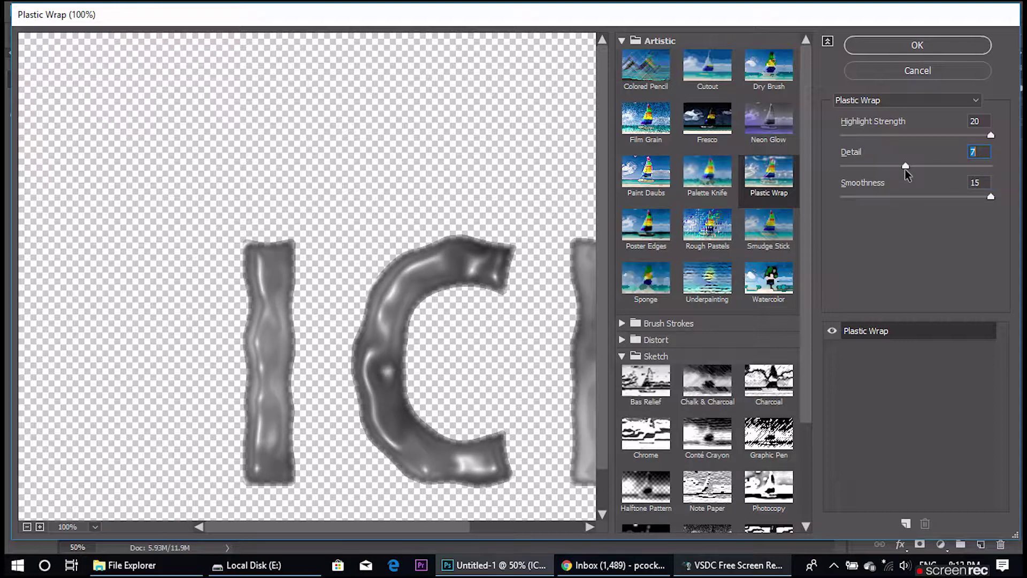
- Apply Plastic Wrap, then show and select ICE copy while hiding ICE copy 2
{"action": "left_click", "coordinate": [930, 46]}
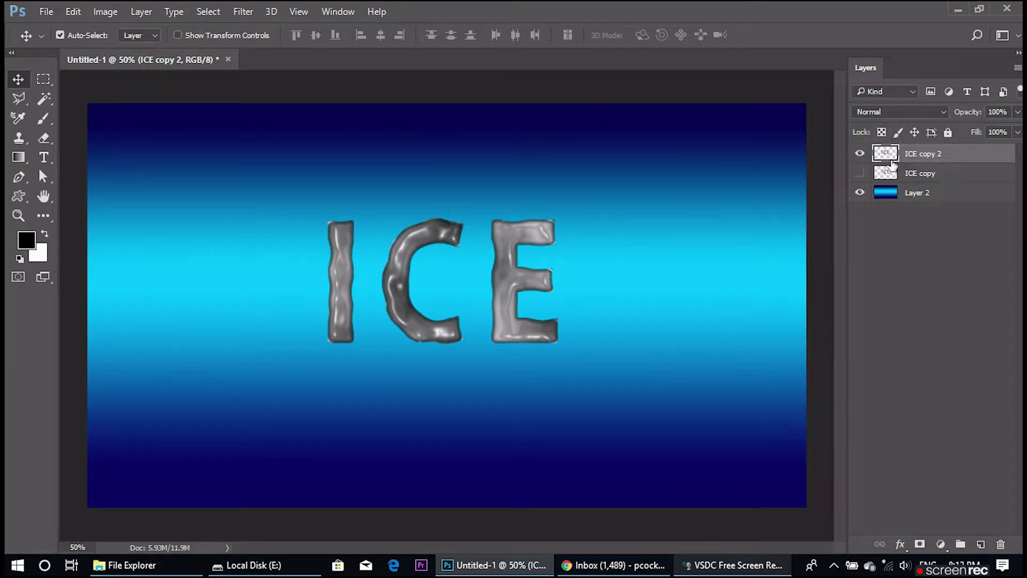
{"action": "left_click", "coordinate": [859, 173]}
{"action": "left_click", "coordinate": [860, 154]}
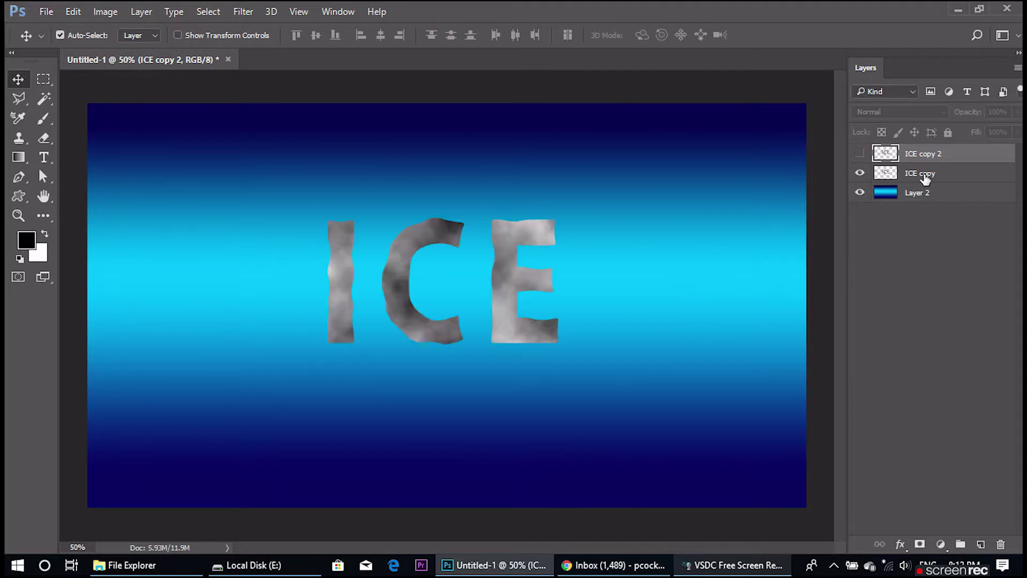
{"action": "left_click", "coordinate": [921, 173]}
- Apply the Sketch > Chrome filter with Smoothness 10 and Detail 1
{"action": "left_click", "coordinate": [243, 11]}
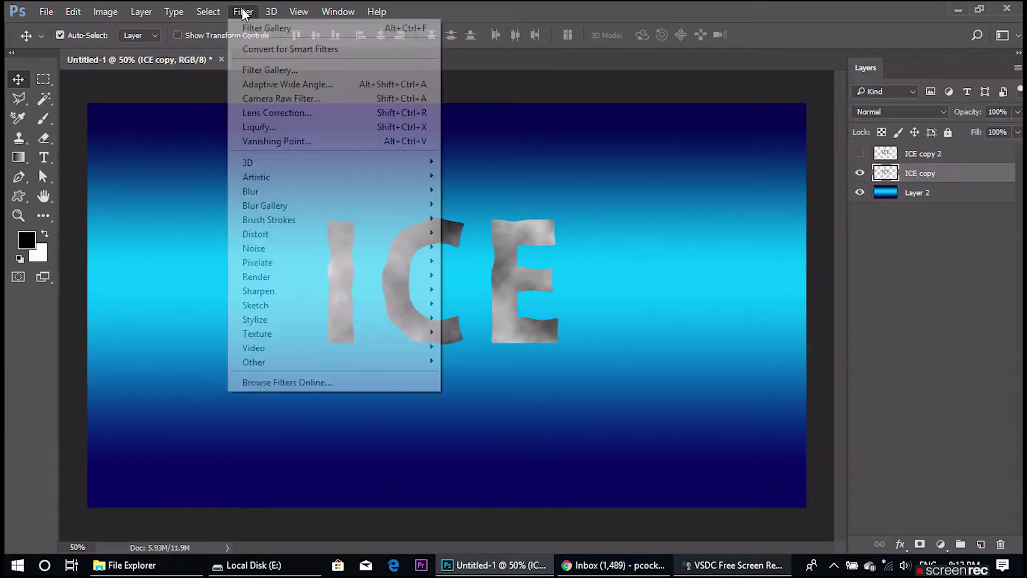
{"action": "left_click", "coordinate": [264, 71]}
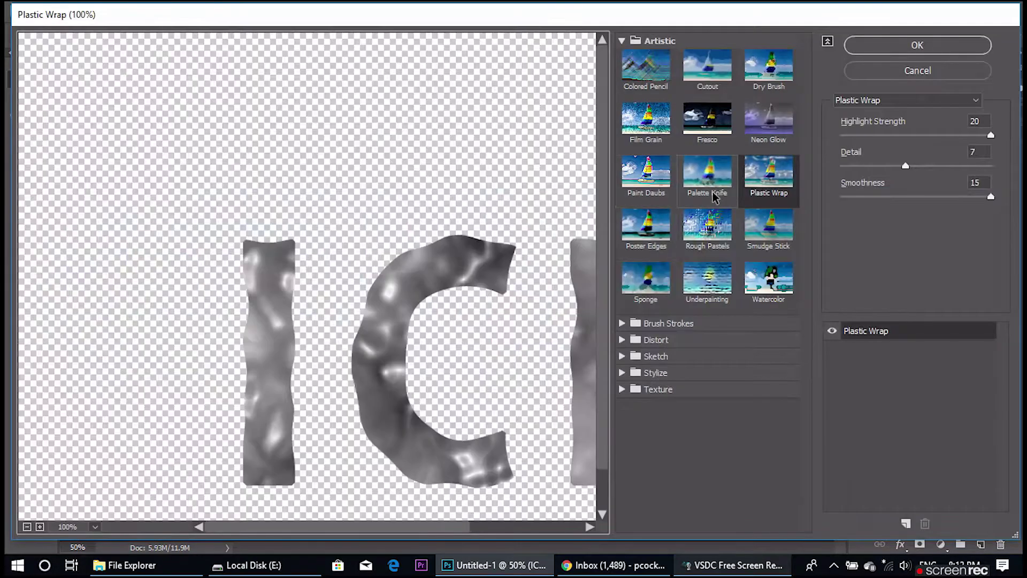
{"action": "left_click", "coordinate": [621, 41]}
{"action": "left_click", "coordinate": [628, 90]}
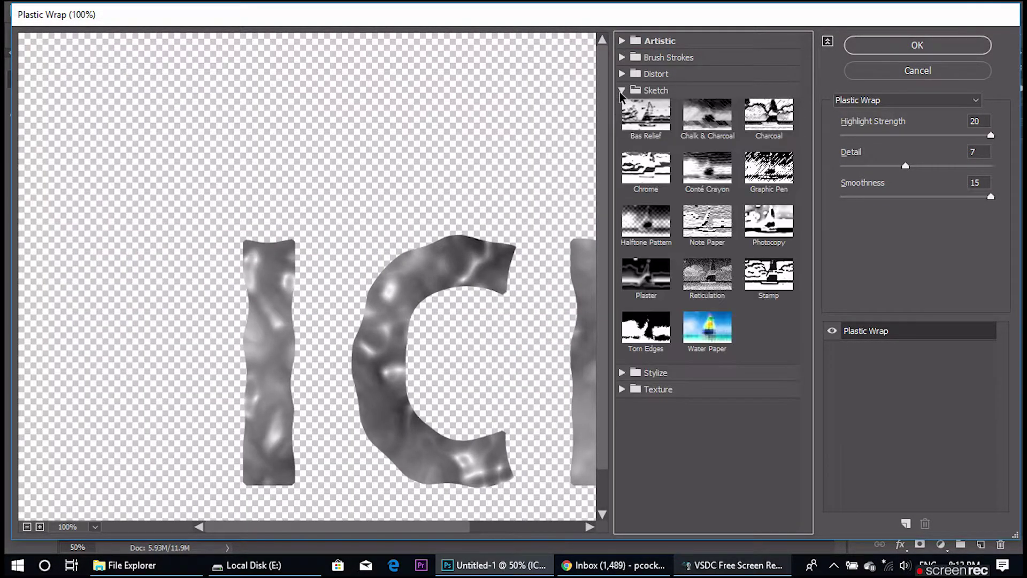
{"action": "left_click", "coordinate": [642, 170]}
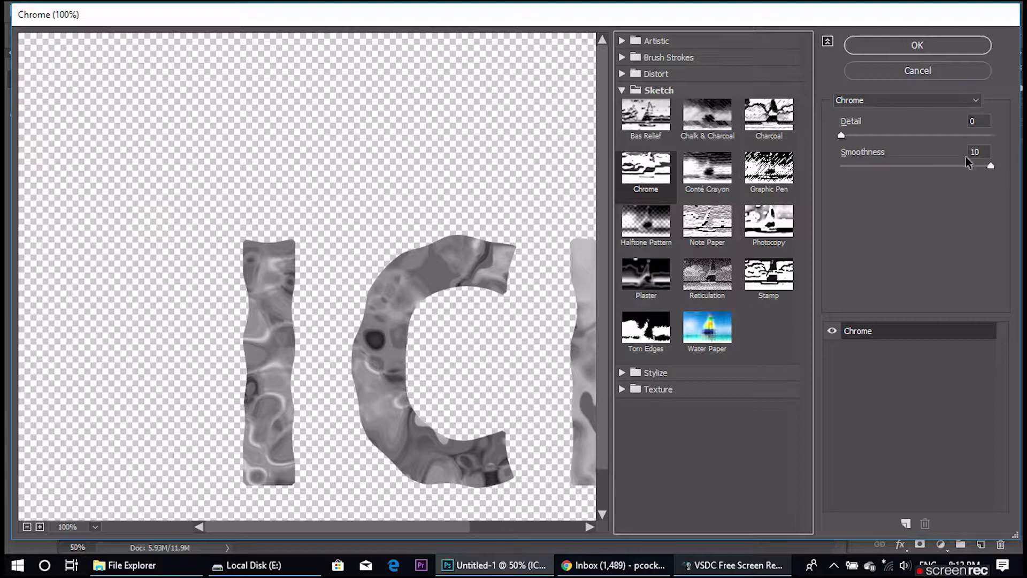
{"action": "left_click_drag", "start_coordinate": [990, 166], "coordinate": [917, 166]}
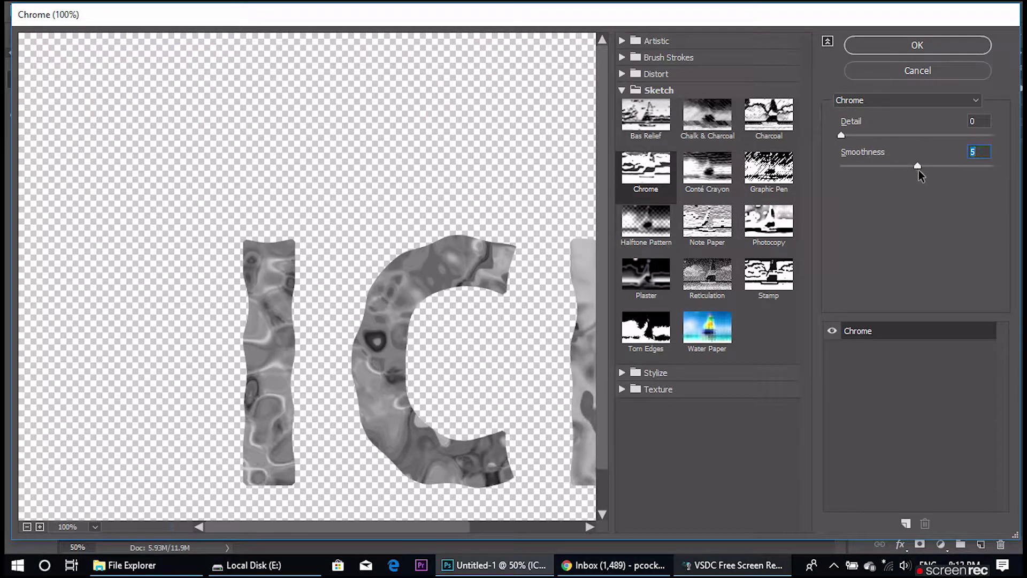
{"action": "left_click_drag", "start_coordinate": [973, 167], "coordinate": [1016, 166]}
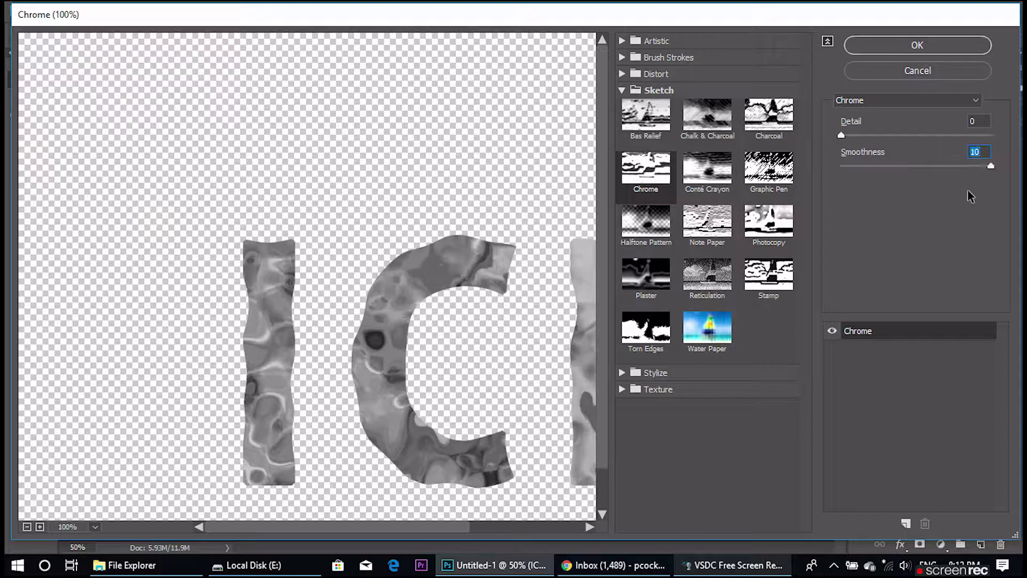
{"action": "left_click", "coordinate": [878, 136]}
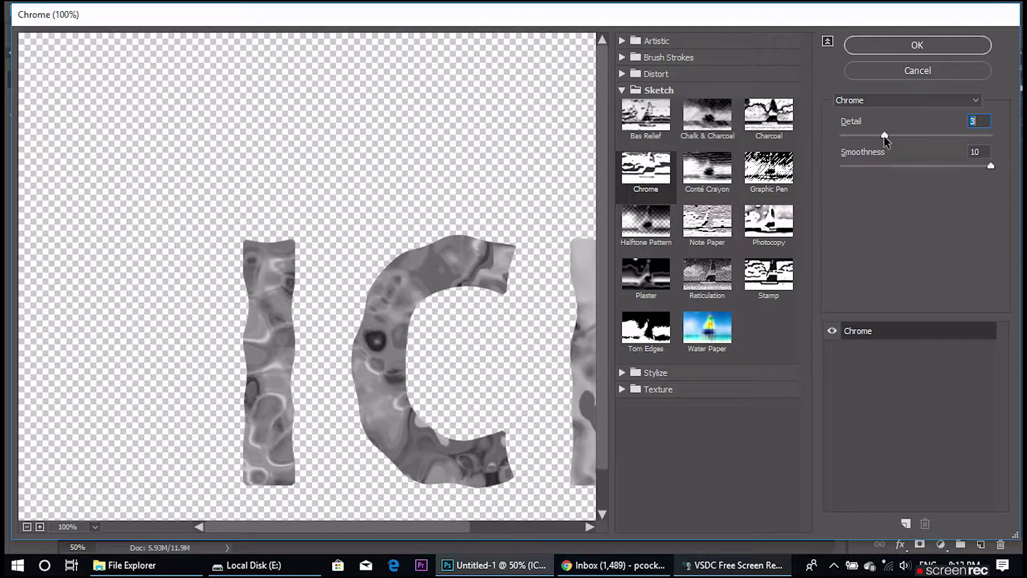
{"action": "mouse_move", "coordinate": [883, 136]}
{"action": "left_mouse_down"}
{"action": "mouse_move", "coordinate": [829, 142]}
{"action": "mouse_move", "coordinate": [871, 136]}
{"action": "mouse_move", "coordinate": [846, 139]}
{"action": "left_mouse_up"}
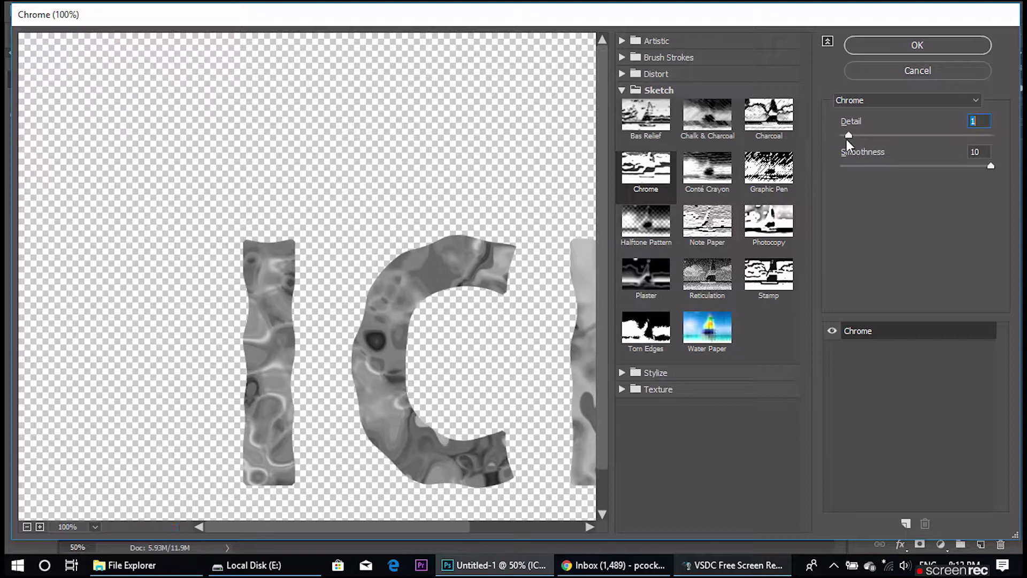
{"action": "left_click", "coordinate": [917, 45]}
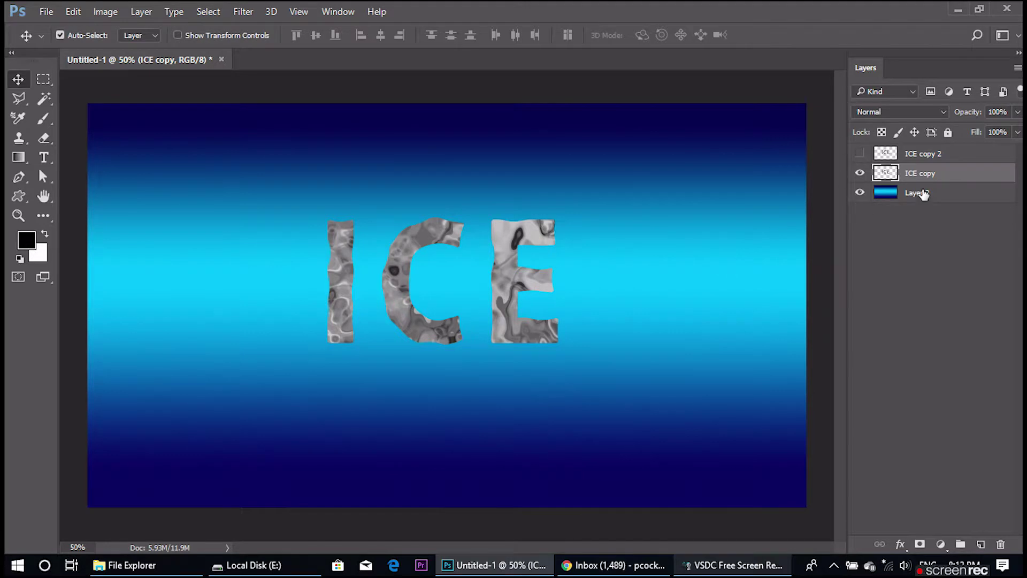
- Show ICE copy 2 and move ICE copy above it in the layer stack
{"action": "left_click", "coordinate": [860, 153]}
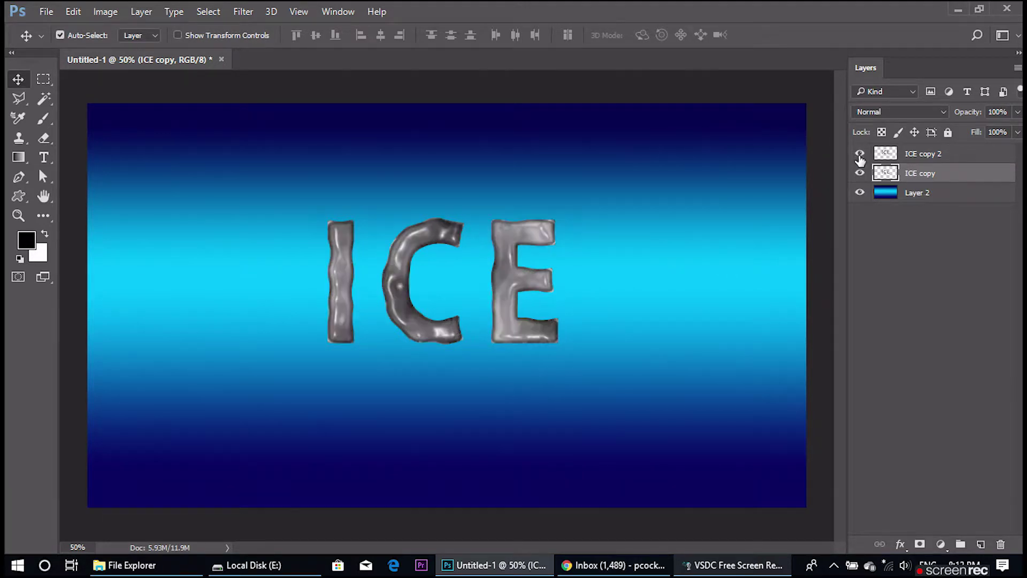
{"action": "key", "text": "alt+bracketright"}
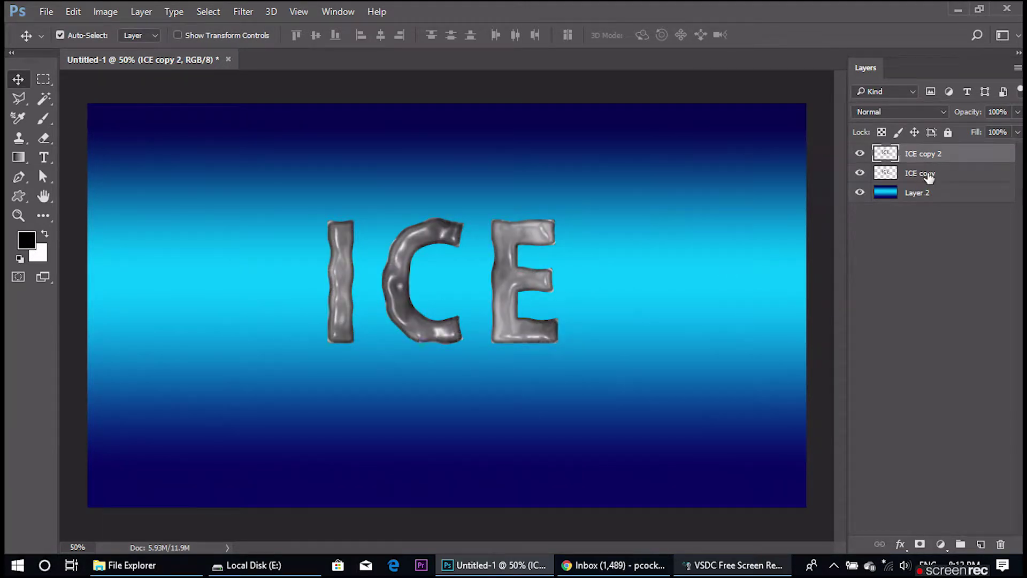
{"action": "left_click_drag", "start_coordinate": [934, 153], "coordinate": [886, 175]}
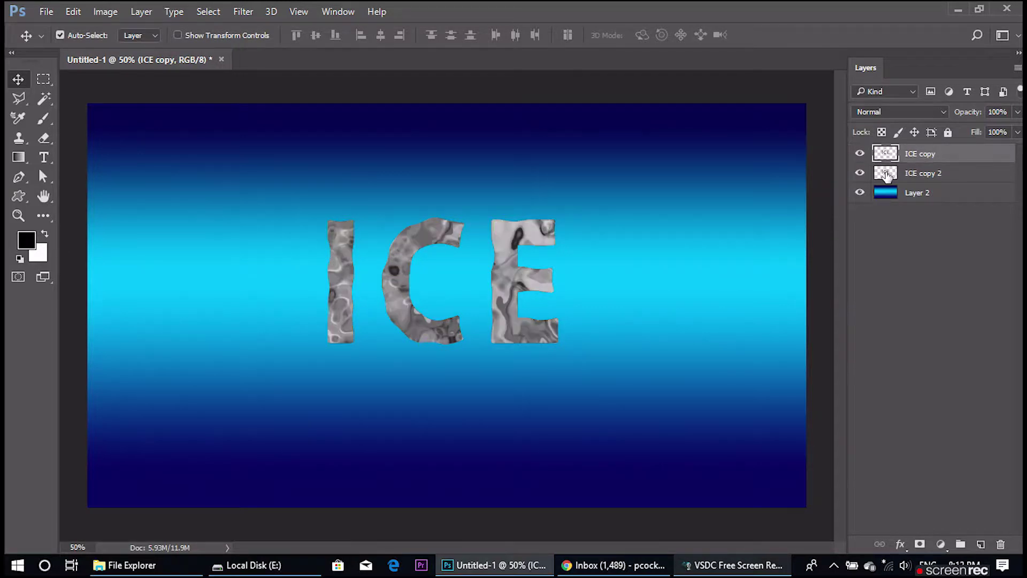
{"action": "left_click", "coordinate": [859, 154]}
{"action": "left_click", "coordinate": [859, 154]}
{"action": "left_click", "coordinate": [929, 174]}
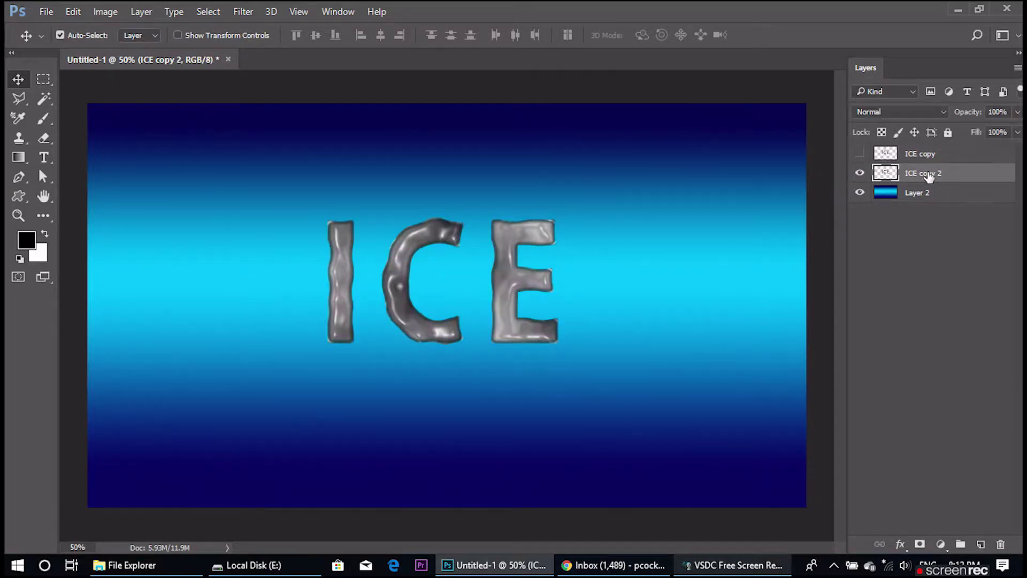
{"action": "key", "text": "alt+bracketright"}
{"action": "left_click", "coordinate": [929, 174]}
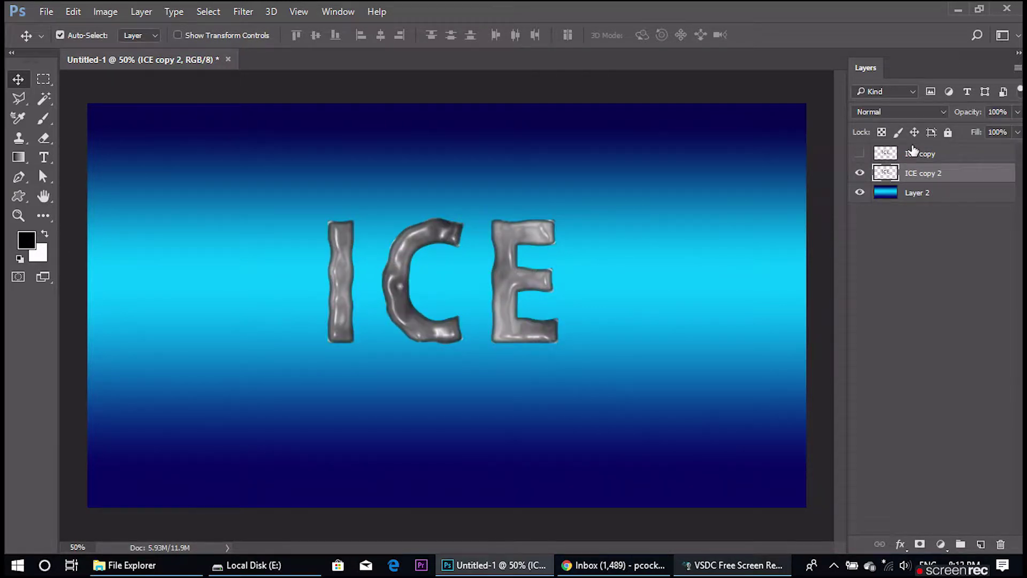
- Set both ICE layers to Overlay blending with ICE copy at 53% opacity
{"action": "left_click", "coordinate": [897, 113]}
{"action": "left_click", "coordinate": [878, 254]}
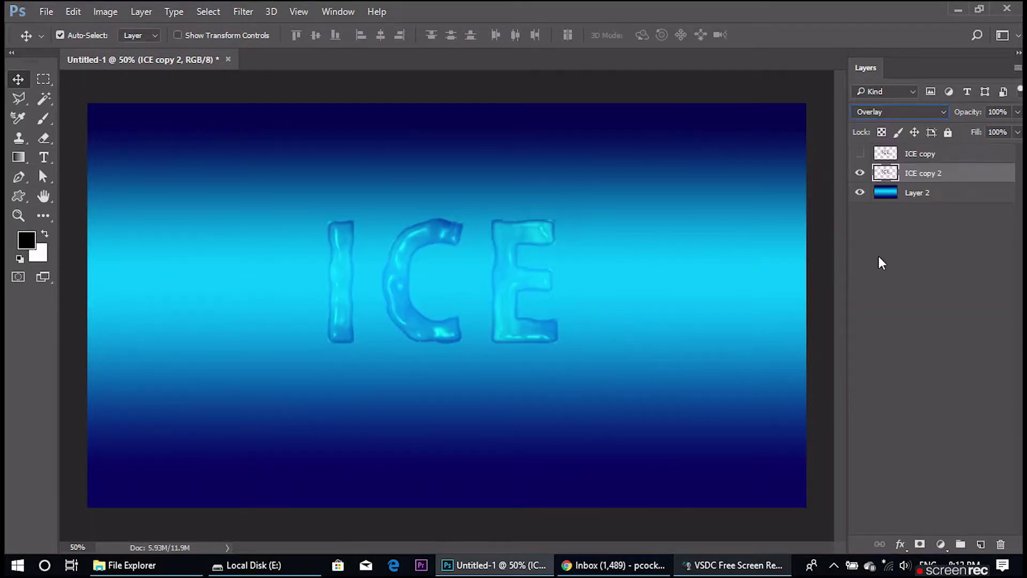
{"action": "left_click", "coordinate": [915, 160]}
{"action": "left_click", "coordinate": [898, 112]}
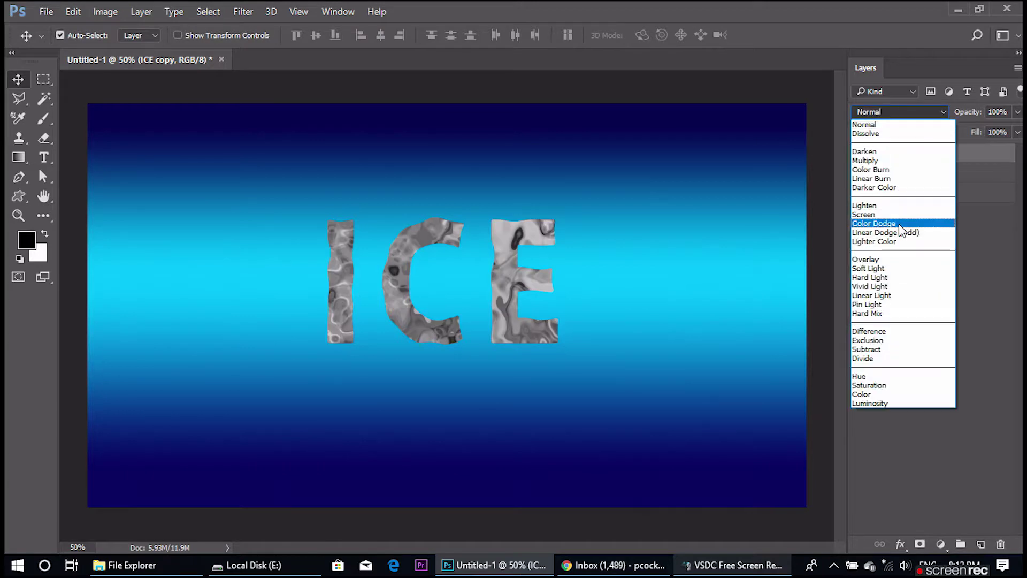
{"action": "left_click", "coordinate": [890, 259]}
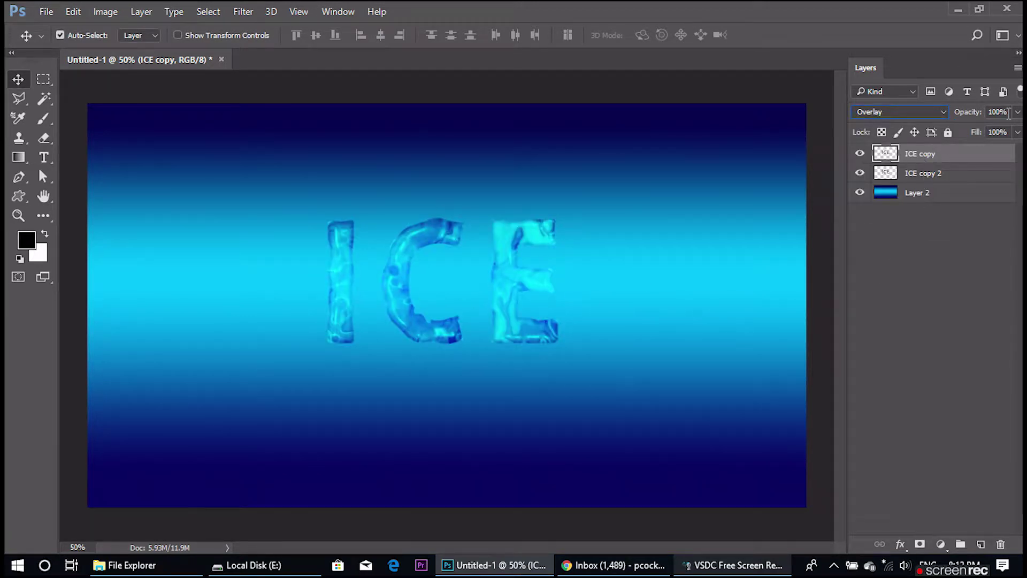
{"action": "left_click_drag", "start_coordinate": [990, 132], "coordinate": [983, 130]}
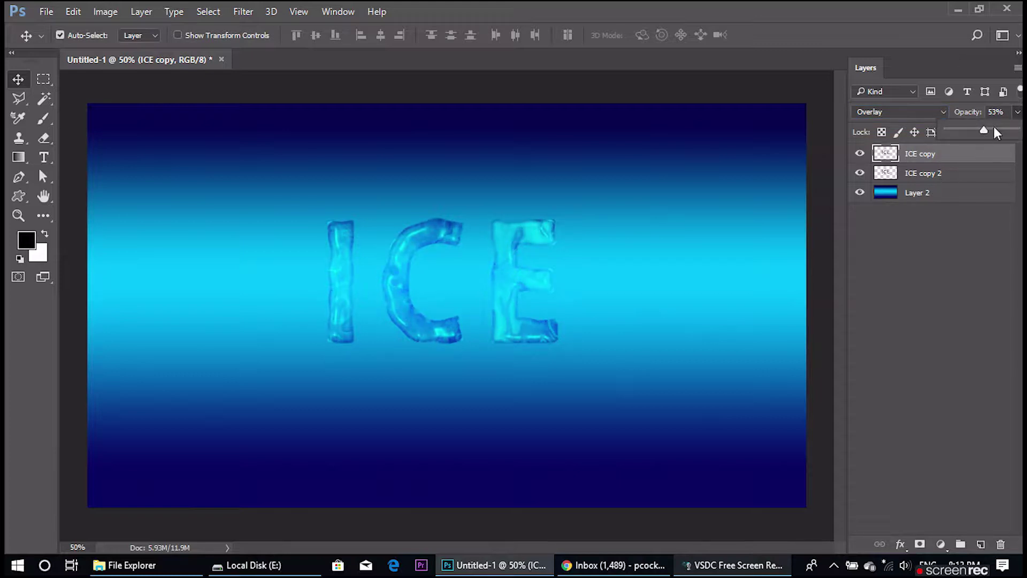
{"action": "left_click", "coordinate": [950, 182], "text": "ctrl"}
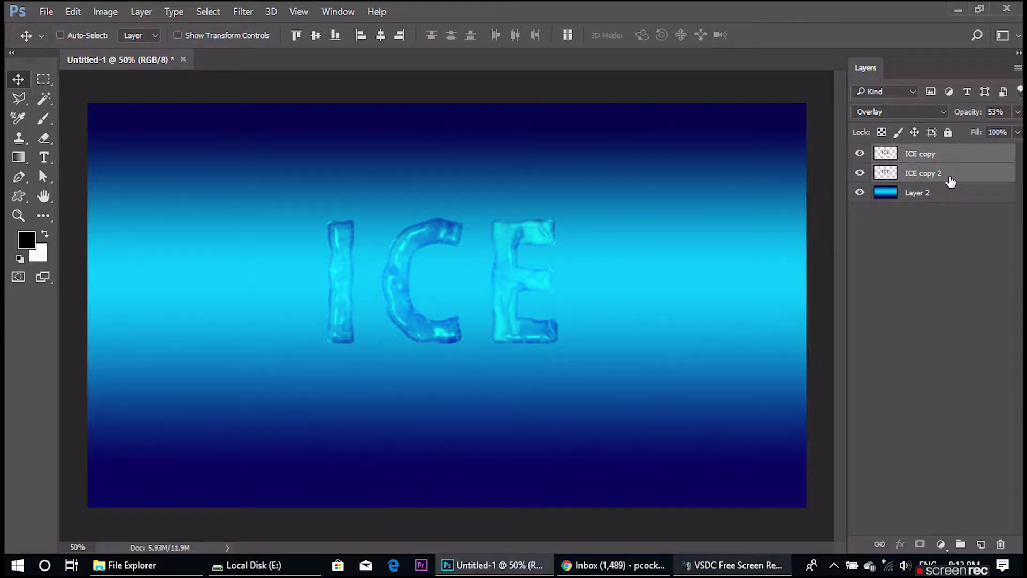
- Duplicate the two ICE layers twice and group all six, up to ICE copy 6, into Group 1
{"action": "key", "text": "ctrl+j"}
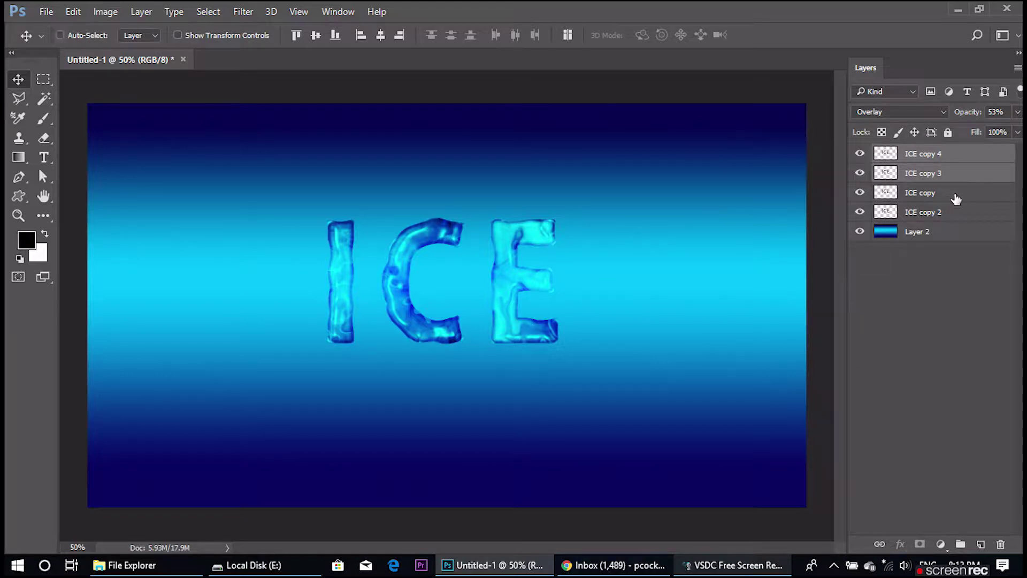
{"action": "key", "text": "ctrl+j"}
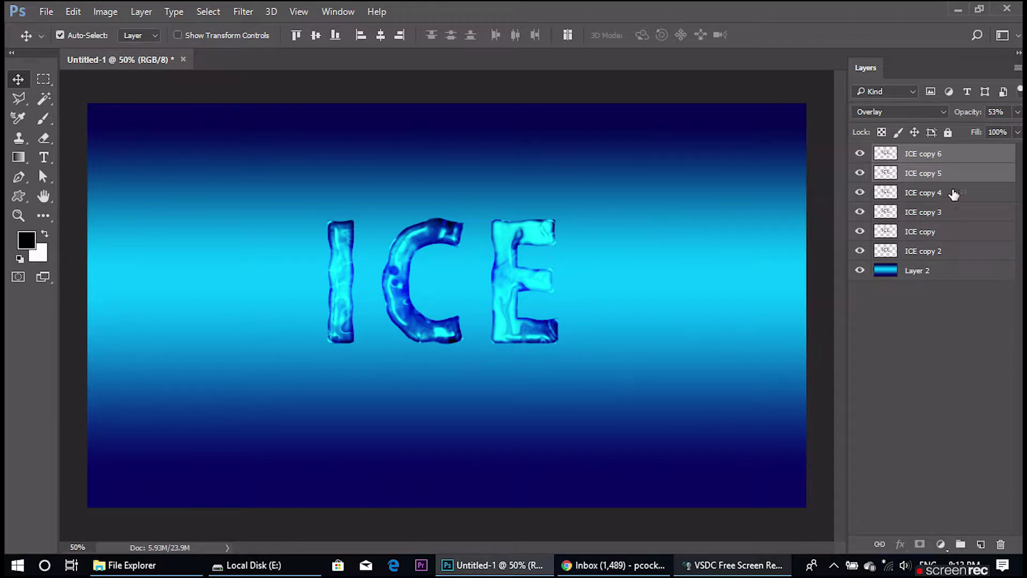
{"action": "left_click", "coordinate": [936, 248], "text": "shift"}
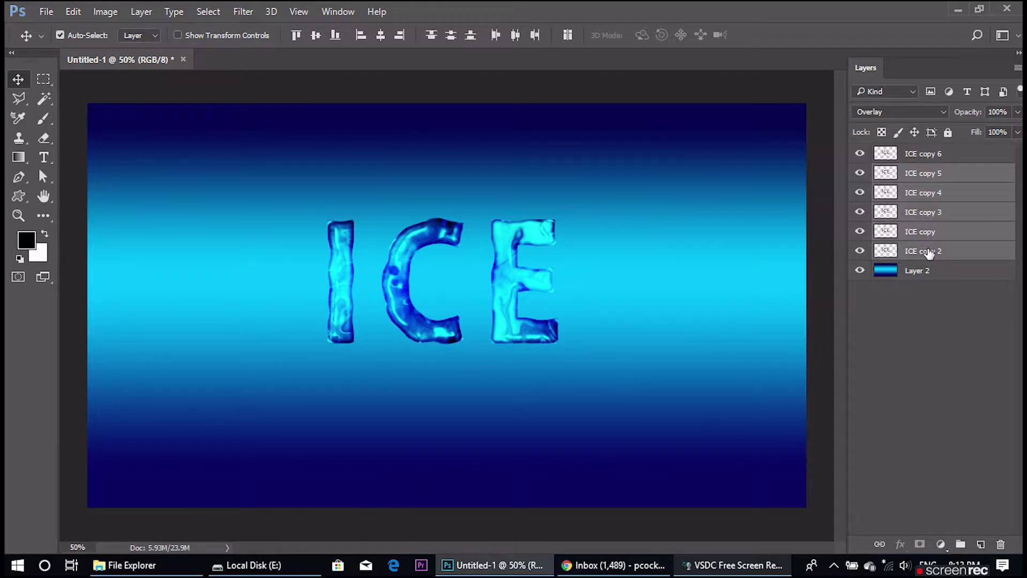
{"action": "left_click", "coordinate": [936, 159], "text": "ctrl"}
{"action": "type", "text": "53"}
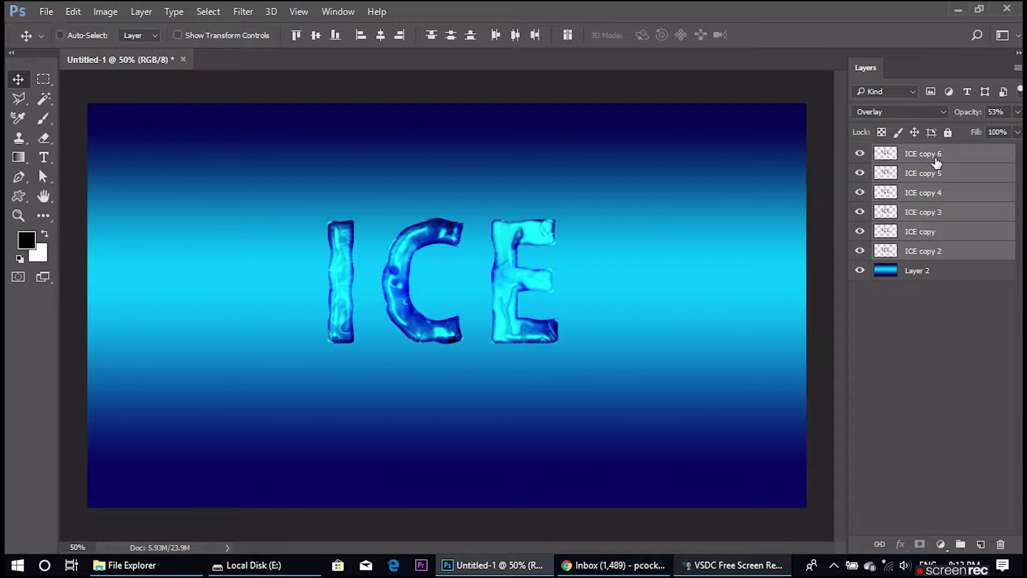
{"action": "key", "text": "ctrl+g"}
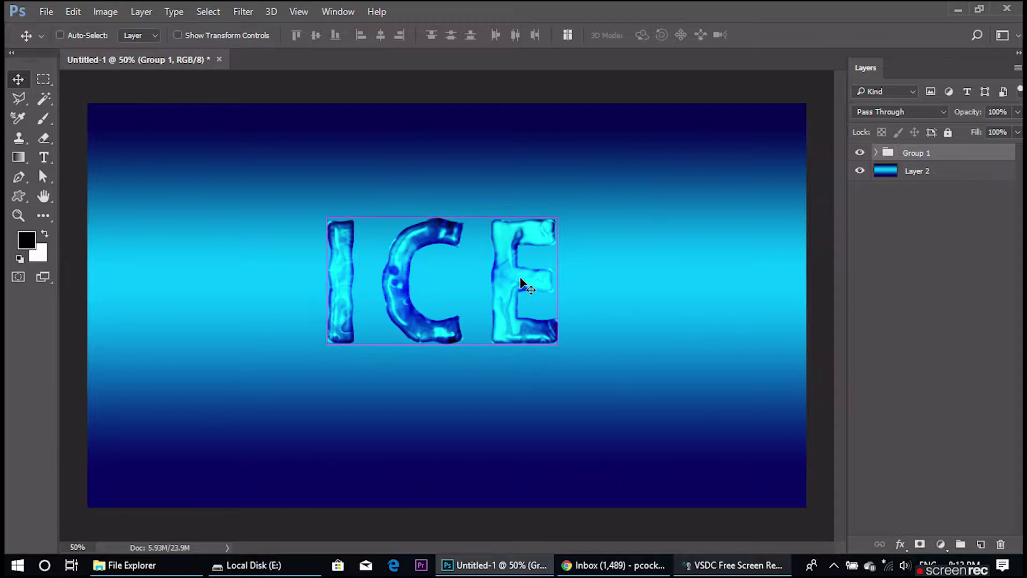
- Scale the ICE lettering group to about 128% from its centre and duplicate it as Group 1 copy
{"action": "key", "text": "ctrl+t"}
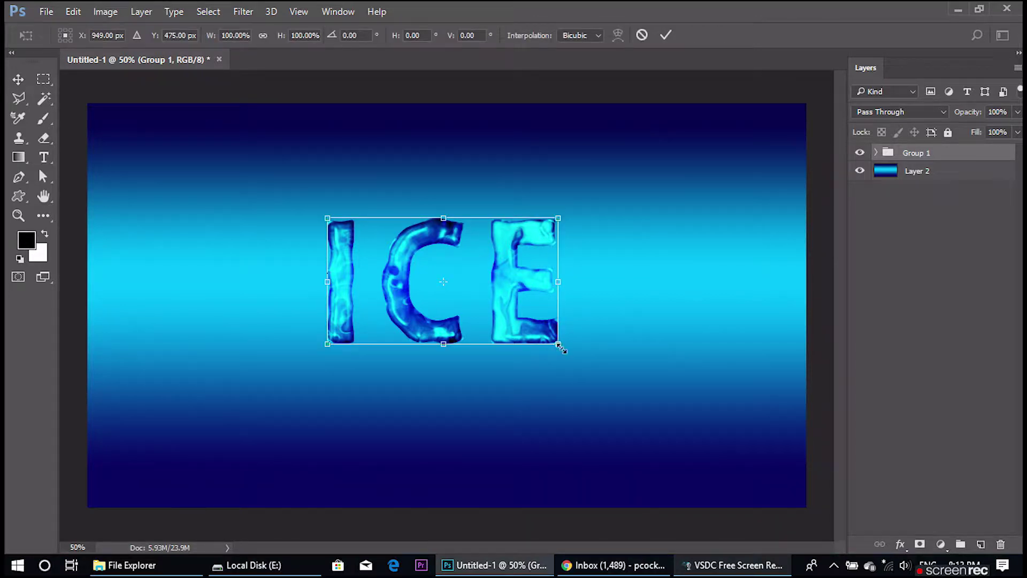
{"action": "left_click_drag", "start_coordinate": [561, 347], "coordinate": [575, 364]}
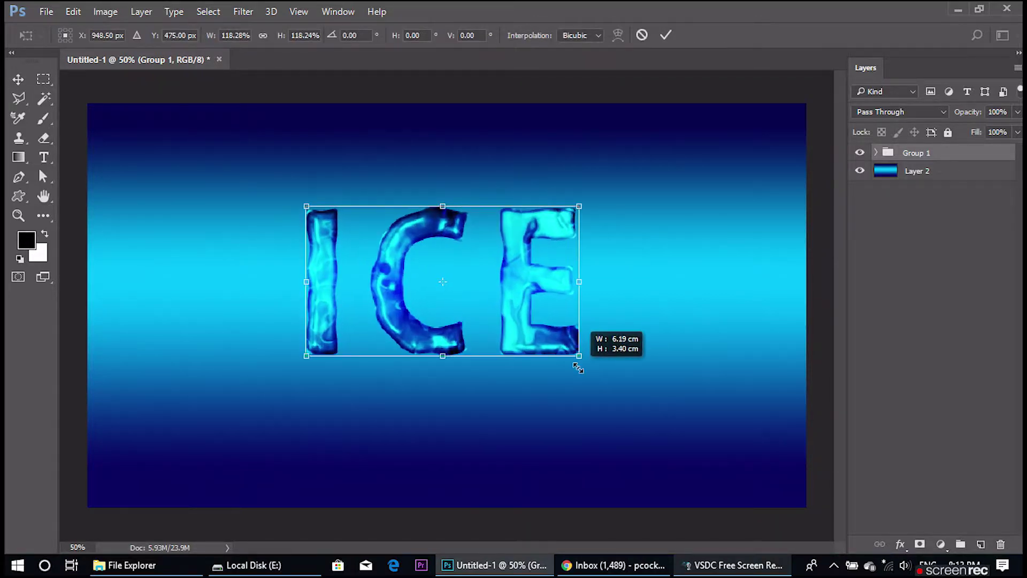
{"action": "key", "text": "ctrl+z"}
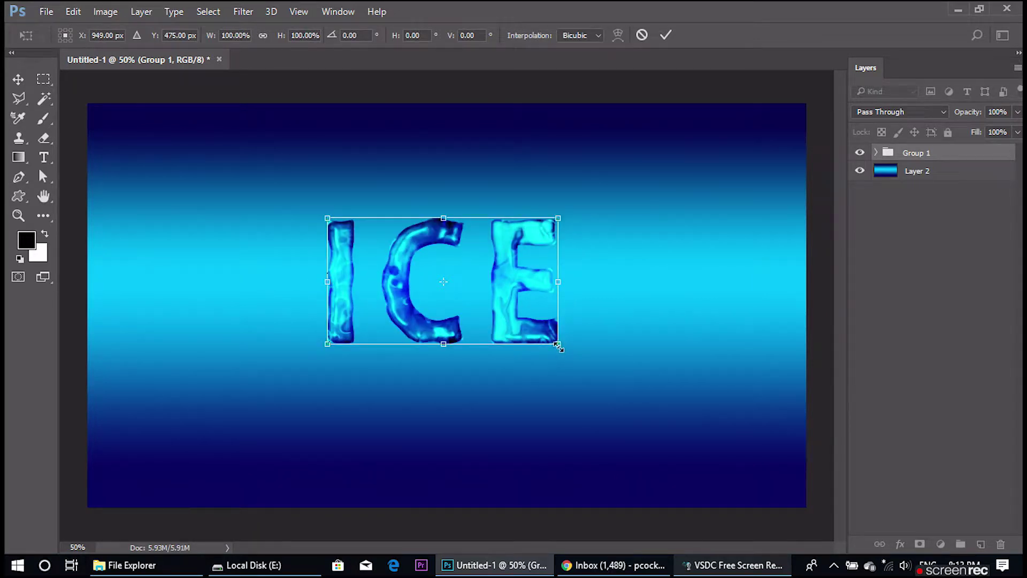
{"action": "left_click_drag", "start_coordinate": [559, 347], "coordinate": [586, 375]}
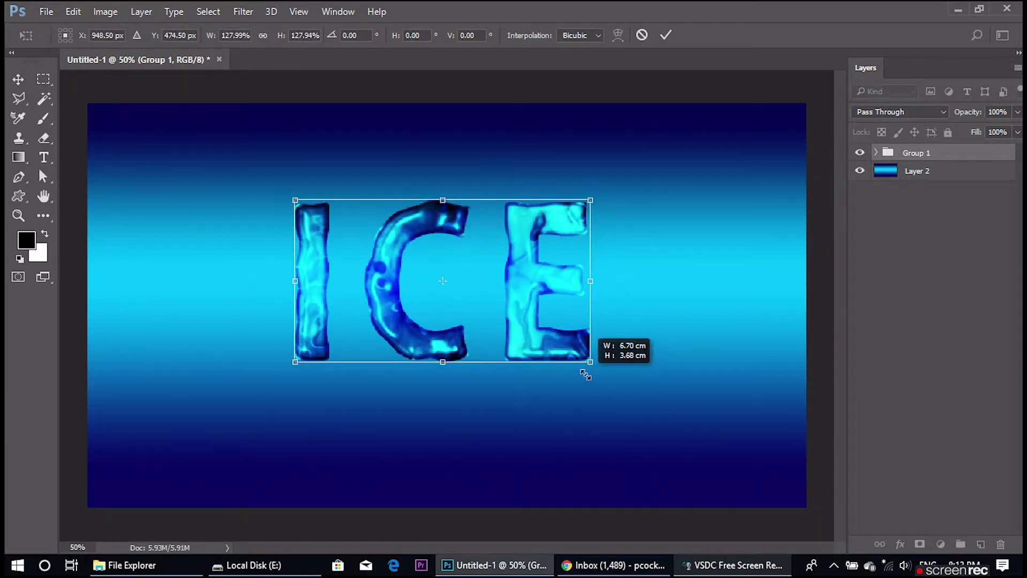
{"action": "key", "text": "Return"}
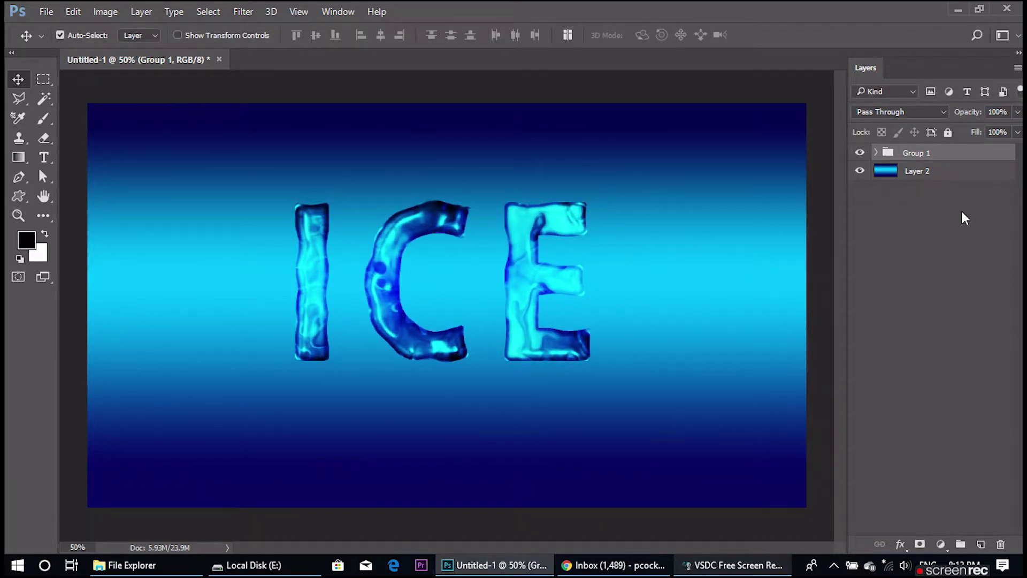
{"action": "key", "text": "ctrl+j"}
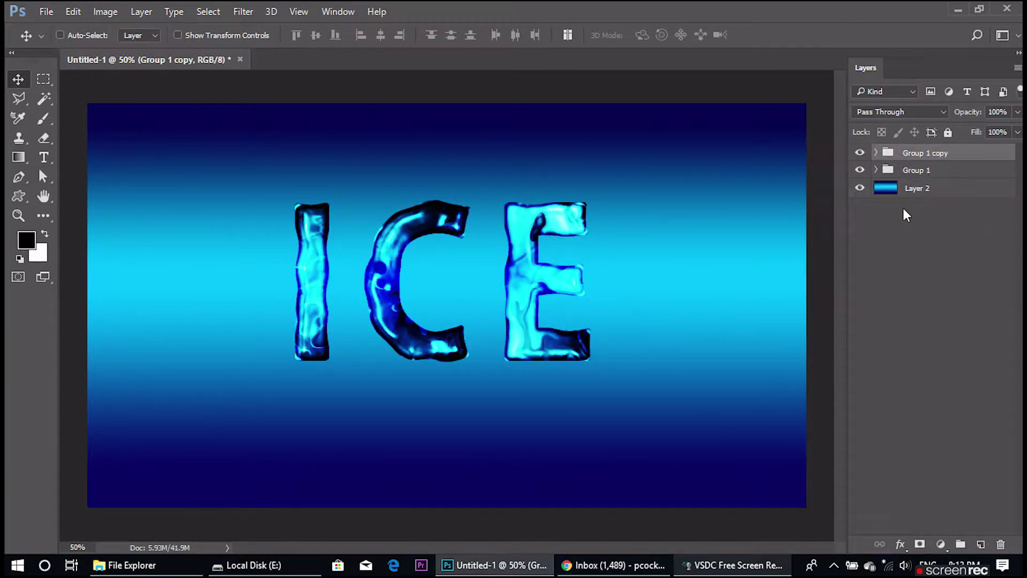
- Flip Group 1 copy vertically and move it below the ICE letters as a reflection
{"action": "key", "text": "ctrl+t"}
{"action": "right_click", "coordinate": [524, 273]}
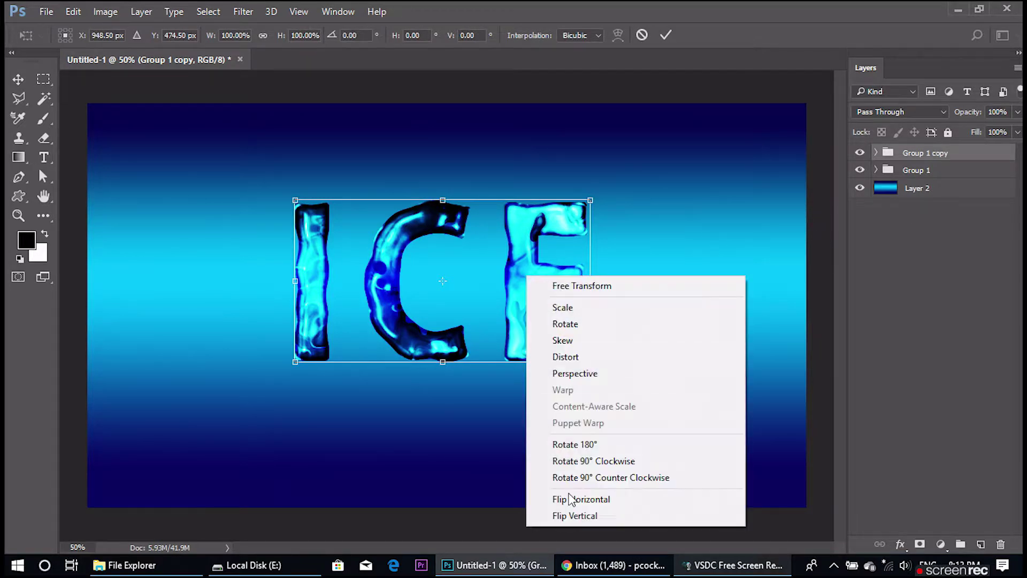
{"action": "left_click", "coordinate": [572, 515]}
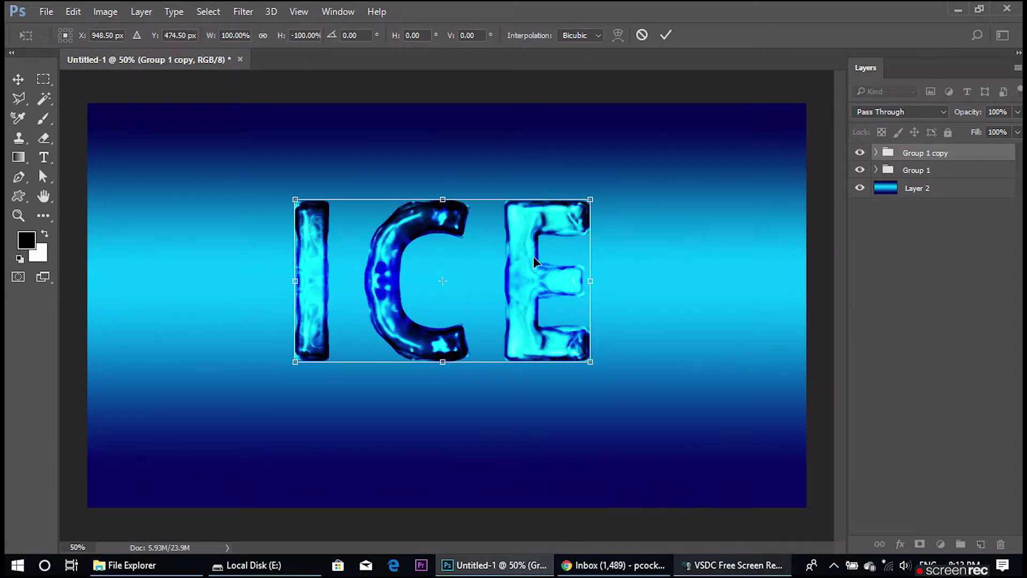
{"action": "left_click_drag", "start_coordinate": [535, 261], "coordinate": [533, 418]}
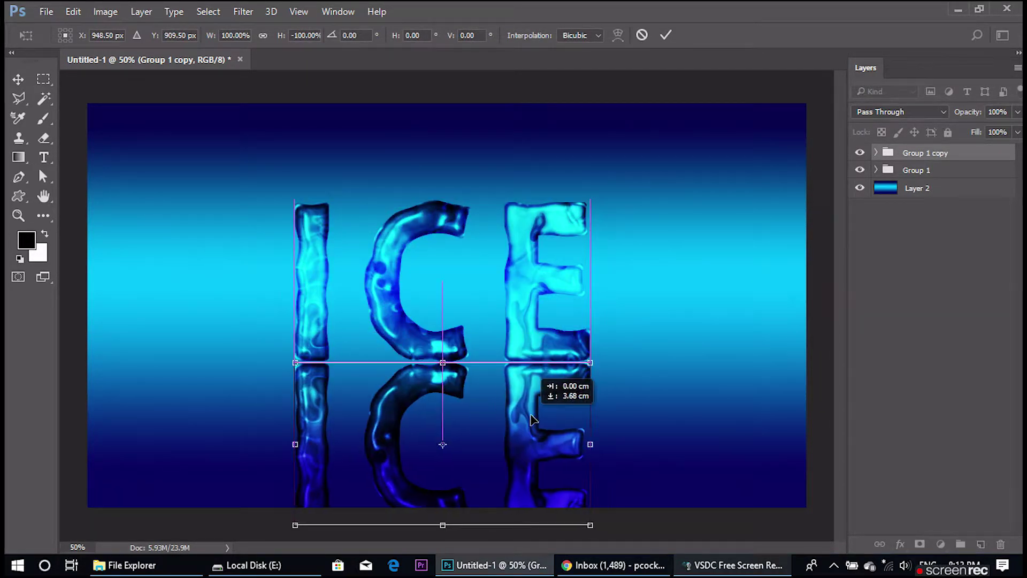
- Apply a Perspective transform that widens the reflection's bottom into a trapezoid
{"action": "right_click", "coordinate": [521, 455]}
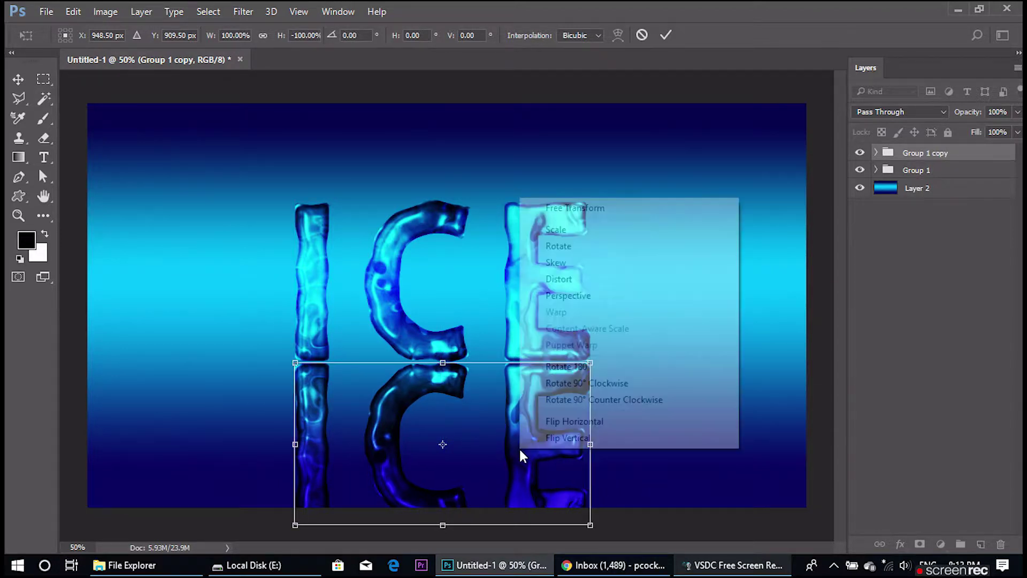
{"action": "key", "text": "Escape"}
{"action": "right_click", "coordinate": [522, 455]}
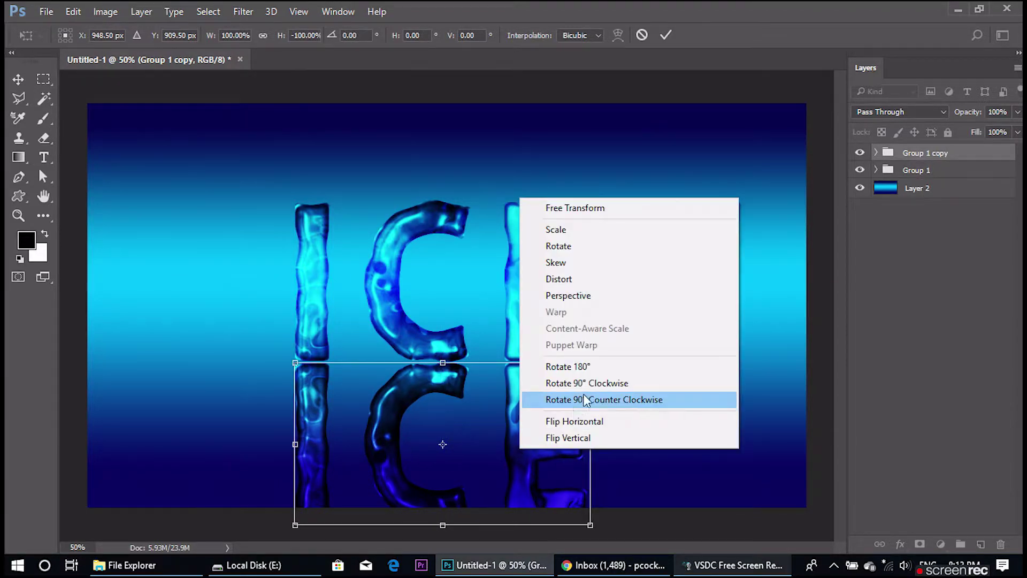
{"action": "left_click", "coordinate": [572, 298]}
{"action": "left_click_drag", "start_coordinate": [591, 526], "coordinate": [705, 525]}
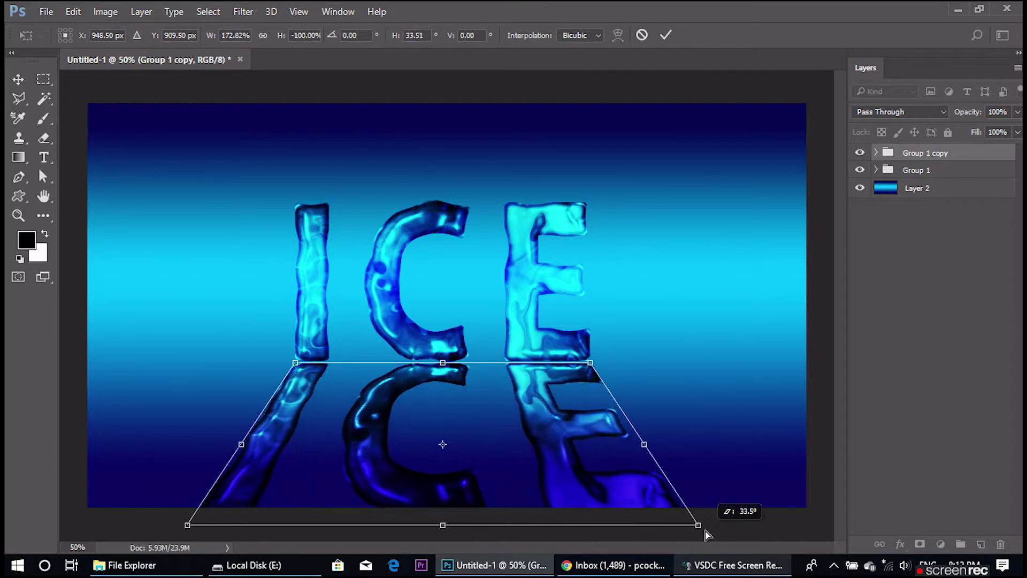
{"action": "key", "text": "Return"}
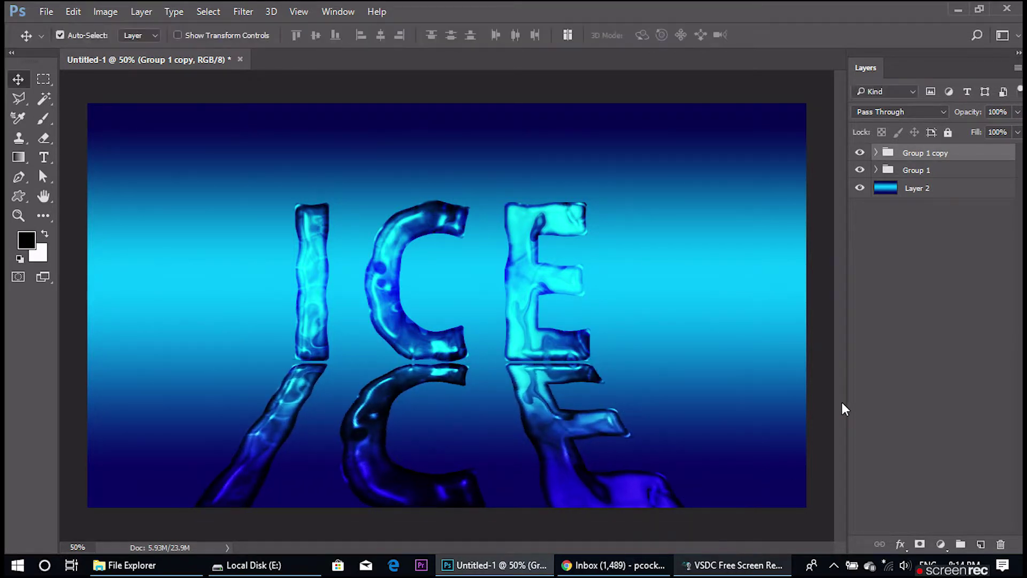
- Mask Group 1 copy and draw a top-to-bottom black-white gradient on it so the reflection fades
{"action": "left_click", "coordinate": [920, 544]}
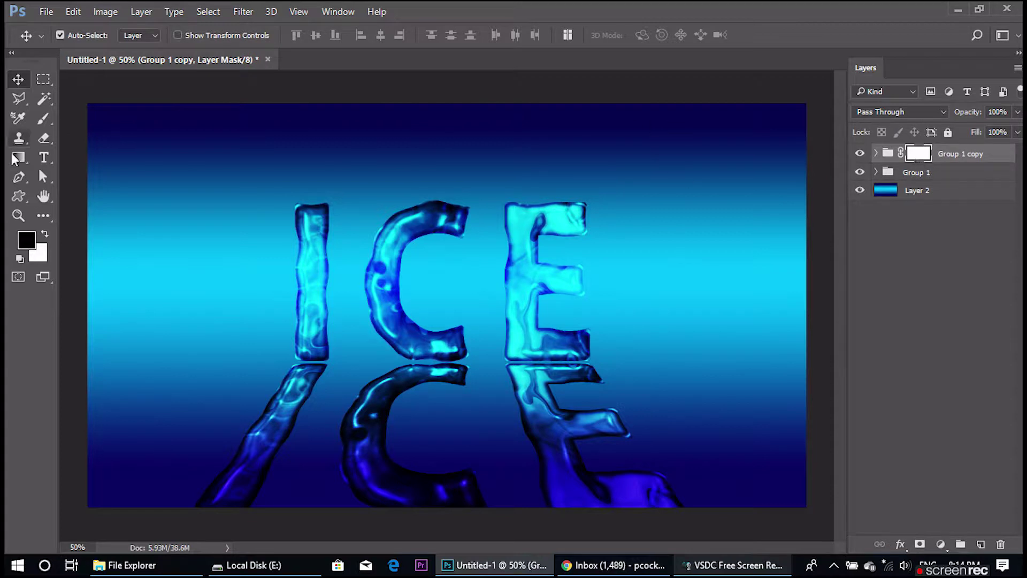
{"action": "left_click", "coordinate": [19, 159]}
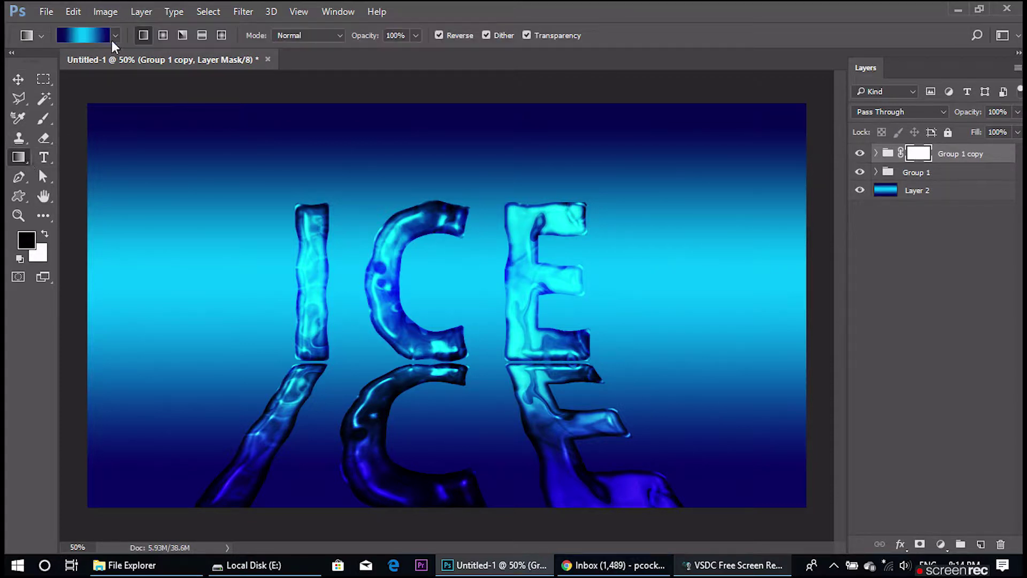
{"action": "left_click", "coordinate": [114, 36]}
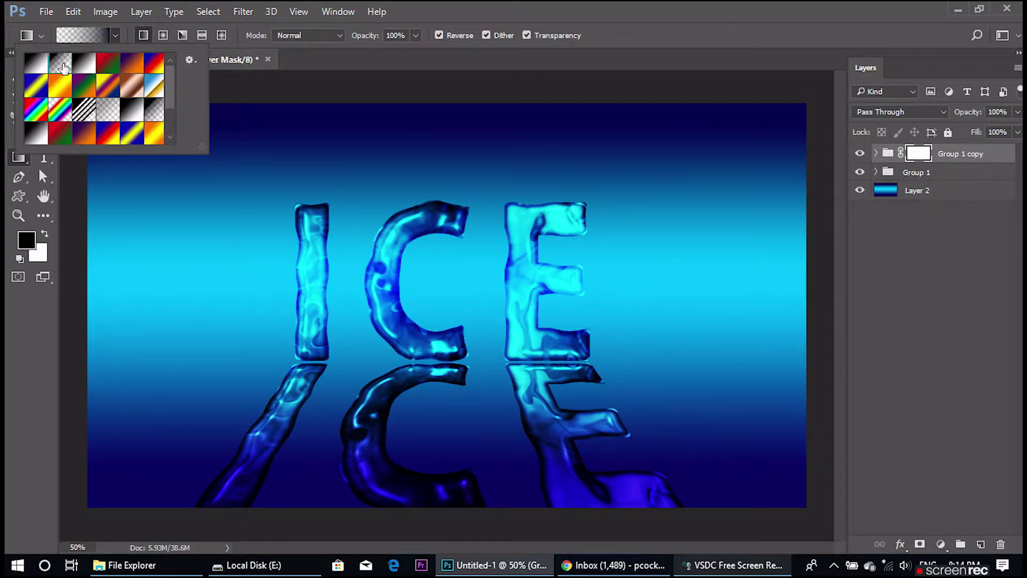
{"action": "mouse_move", "coordinate": [453, 152]}
{"action": "left_mouse_down"}
{"action": "mouse_move", "coordinate": [420, 409]}
{"action": "mouse_move", "coordinate": [447, 479]}
{"action": "left_mouse_up"}
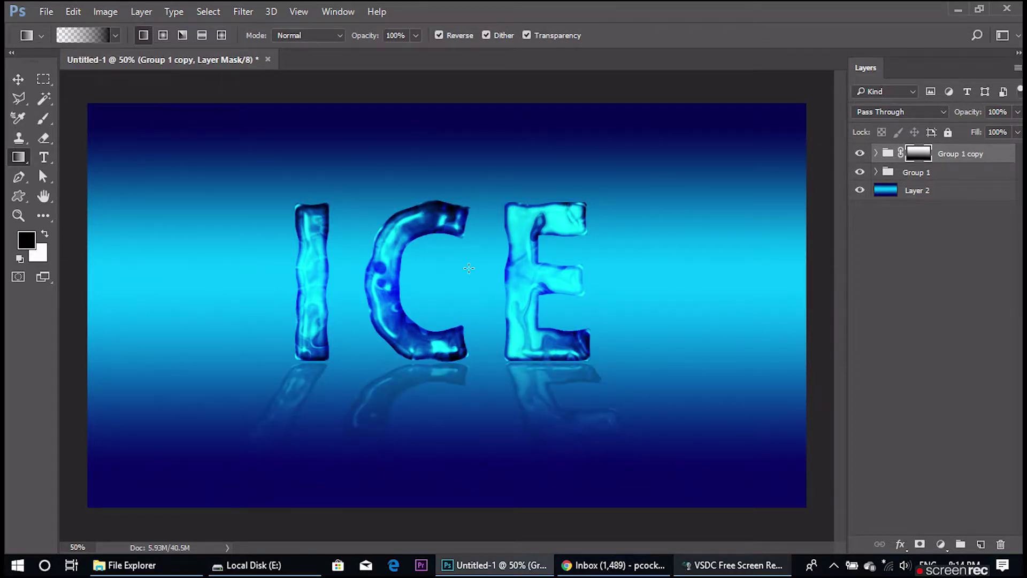
{"action": "key", "text": "ctrl+z"}
{"action": "mouse_move", "coordinate": [466, 152]}
{"action": "left_mouse_down"}
{"action": "mouse_move", "coordinate": [429, 538]}
{"action": "mouse_move", "coordinate": [440, 556]}
{"action": "left_mouse_up"}
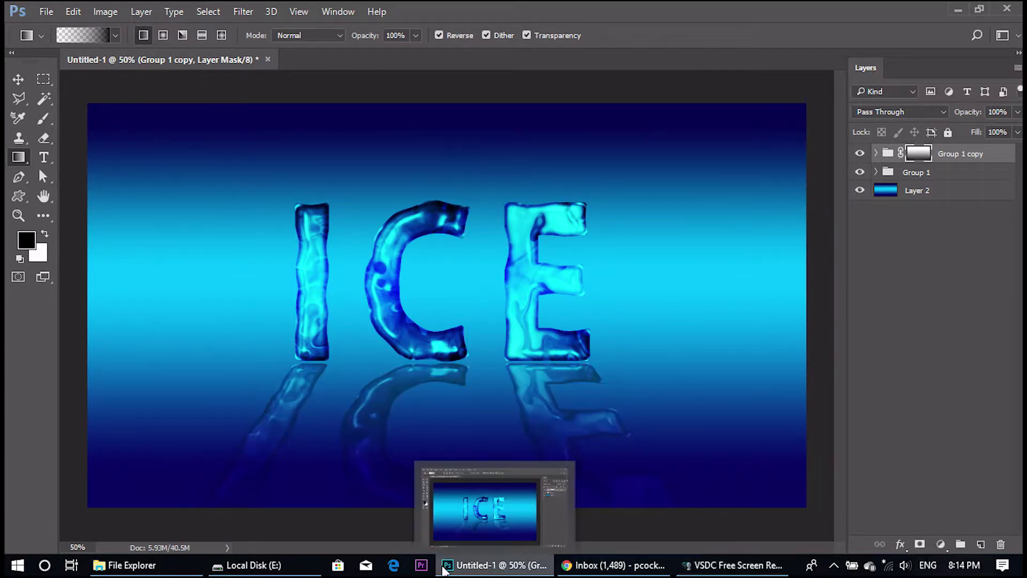
- Zoom out to the whole image and select the original ICE lettering group, Group 1
{"action": "left_click", "coordinate": [18, 81]}
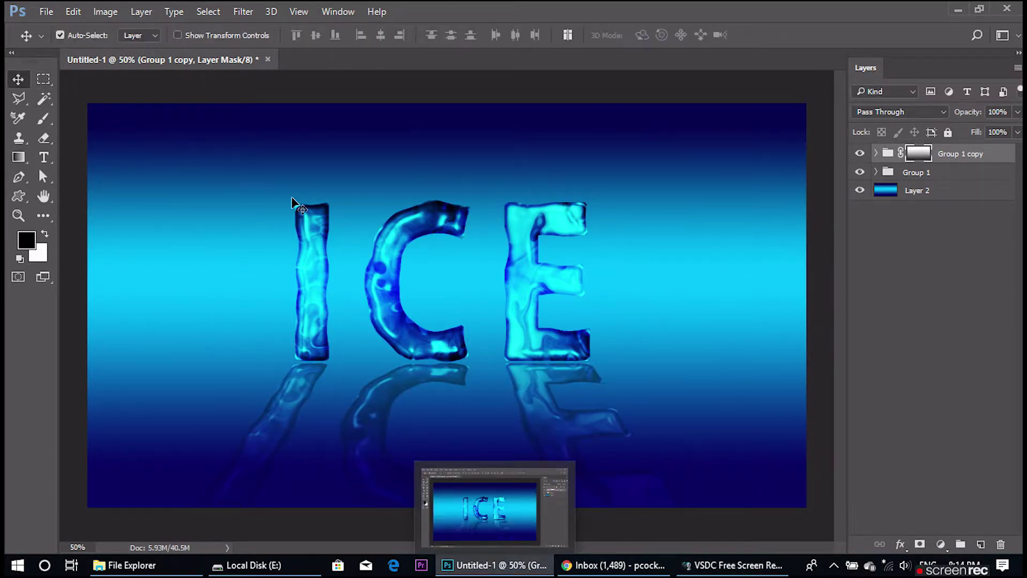
{"action": "left_click", "coordinate": [813, 342]}
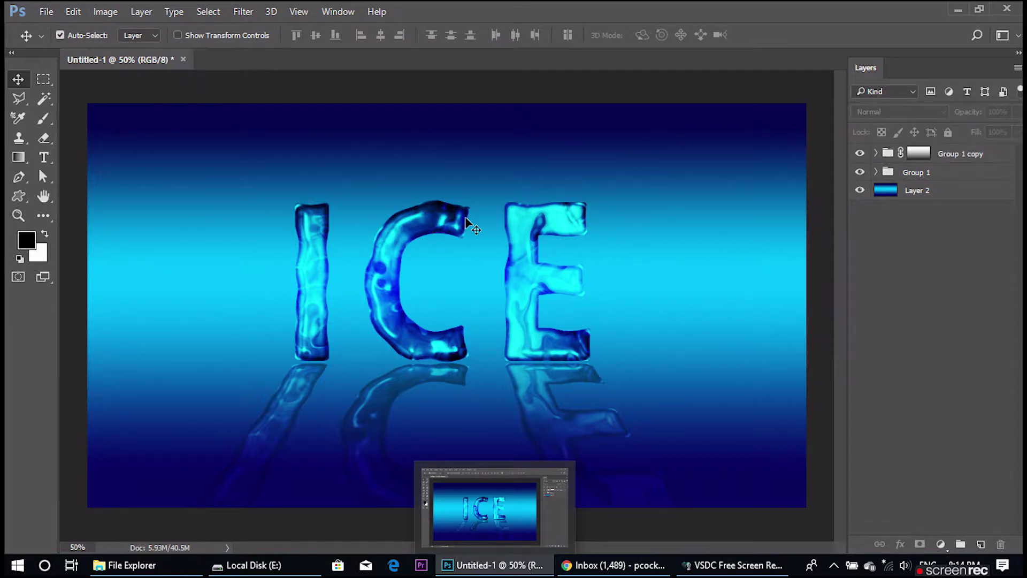
{"action": "key", "text": "ctrl"}
{"action": "key", "text": "ctrl+minus"}
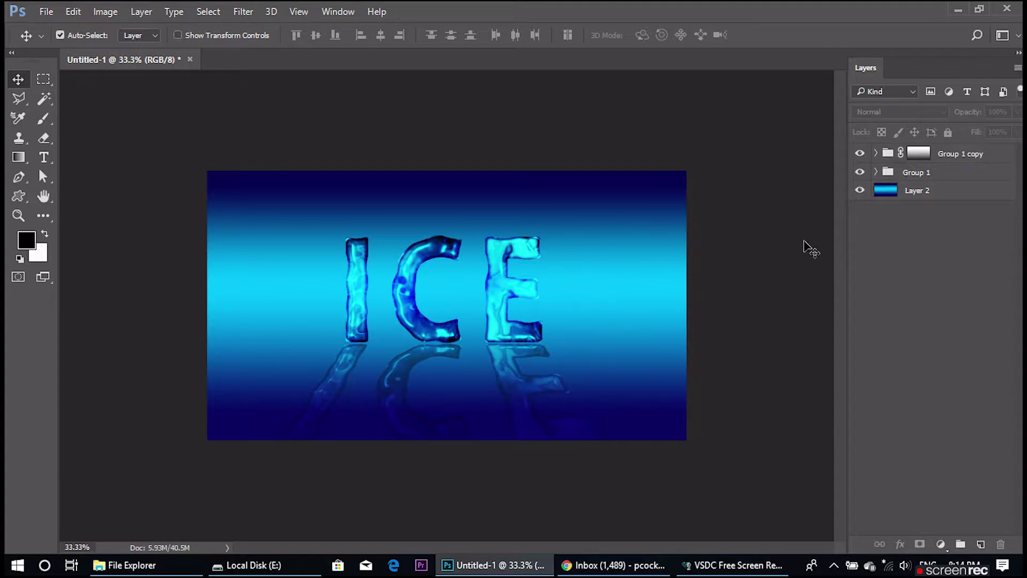
{"action": "left_click", "coordinate": [917, 173]}
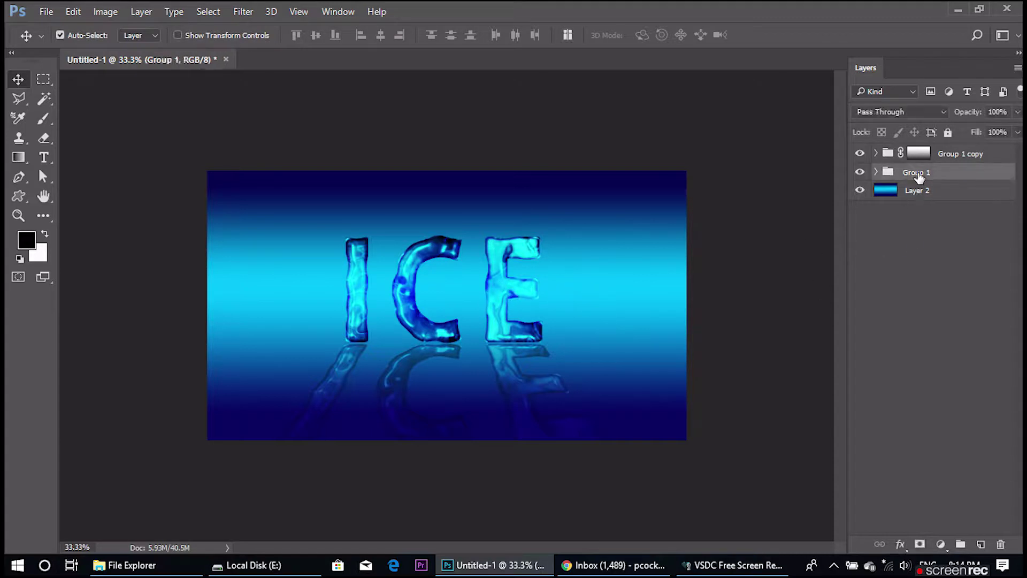
- Nudge Group 1 down a few pixels onto its reflection, then zoom back to 50%
{"action": "key", "text": "ctrl+t"}
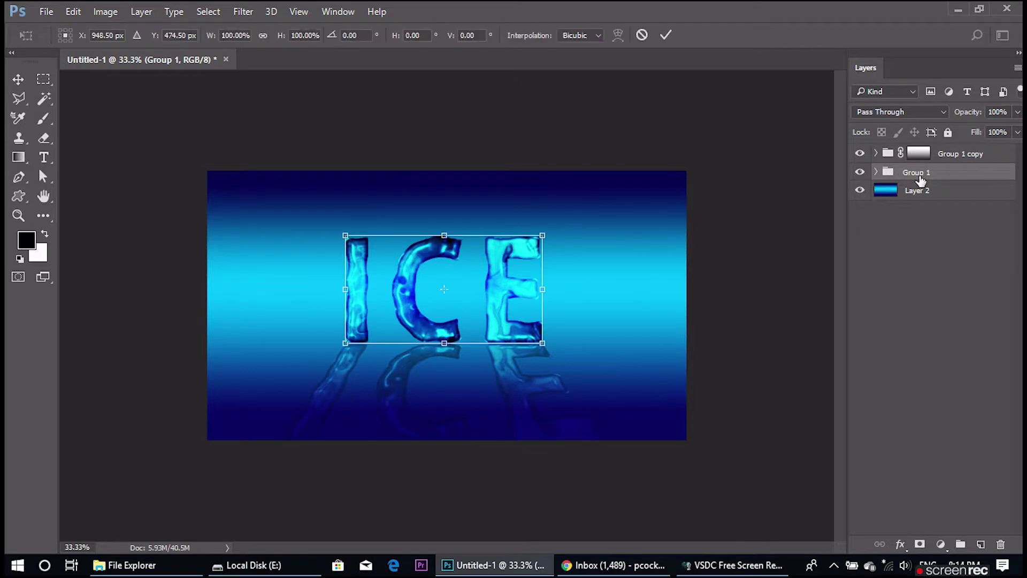
{"action": "key", "text": "Down"}
{"action": "key", "text": "Down"}
{"action": "key", "text": "Down"}
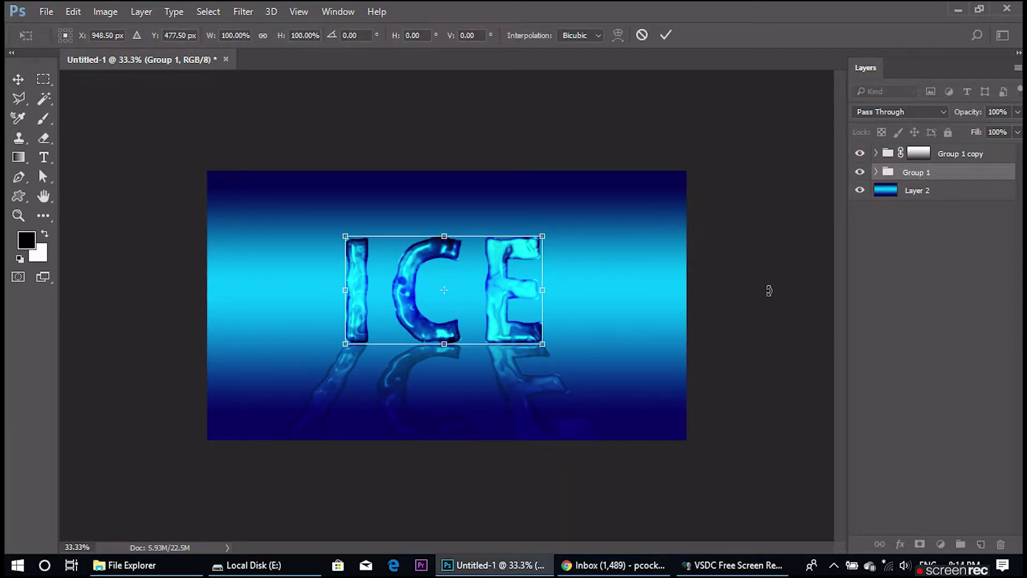
{"action": "key", "text": "Return"}
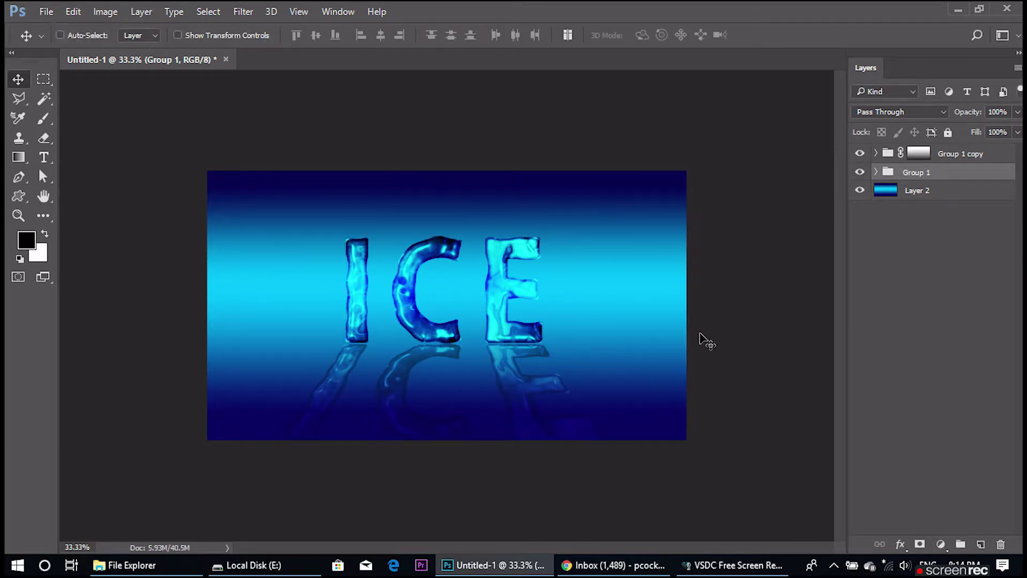
{"action": "key", "text": "ctrl+t"}
{"action": "key", "text": "Down"}
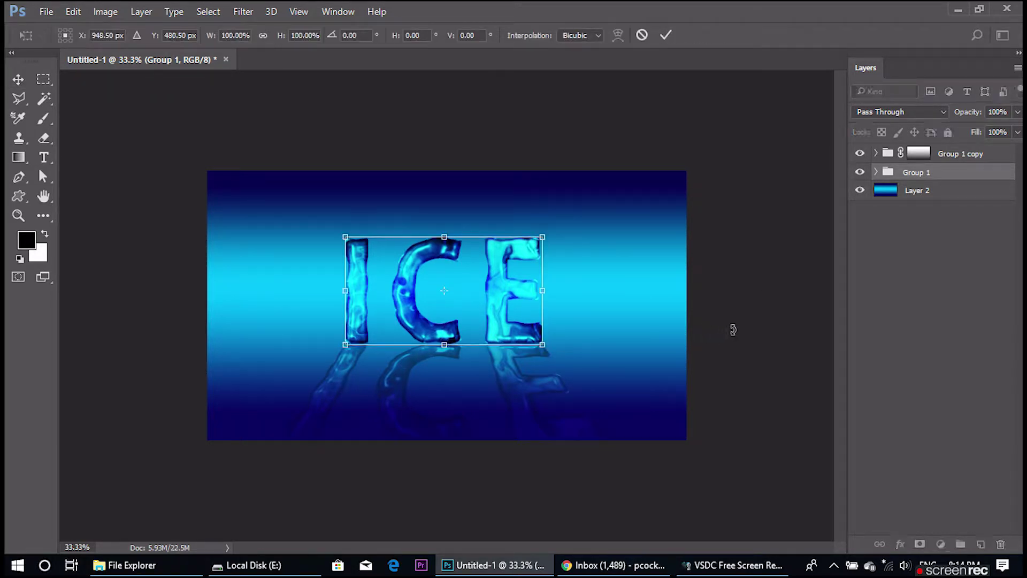
{"action": "key", "text": "Down"}
{"action": "key", "text": "Down"}
{"action": "key", "text": "Return"}
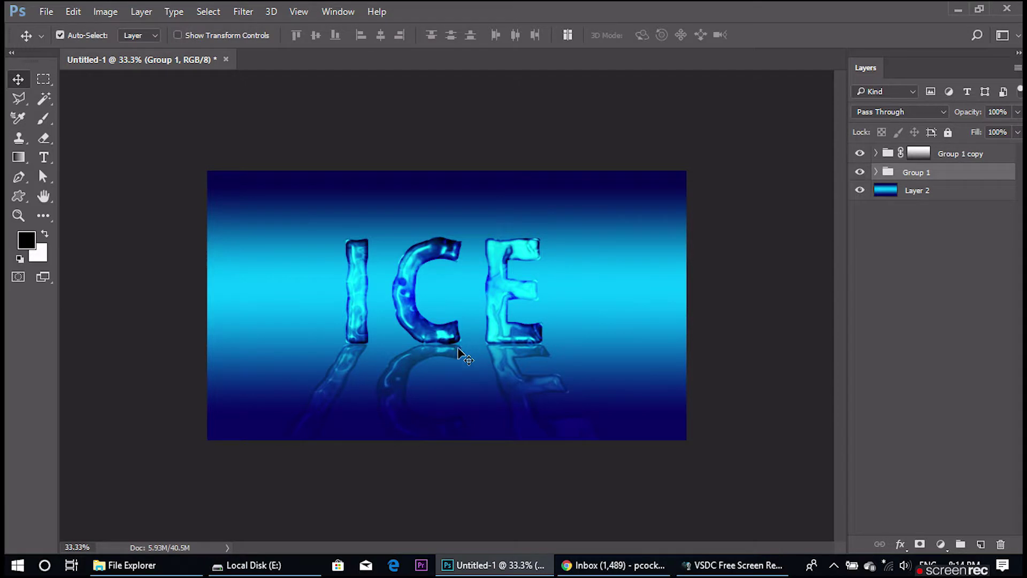
{"action": "key", "text": "ctrl+plus"}
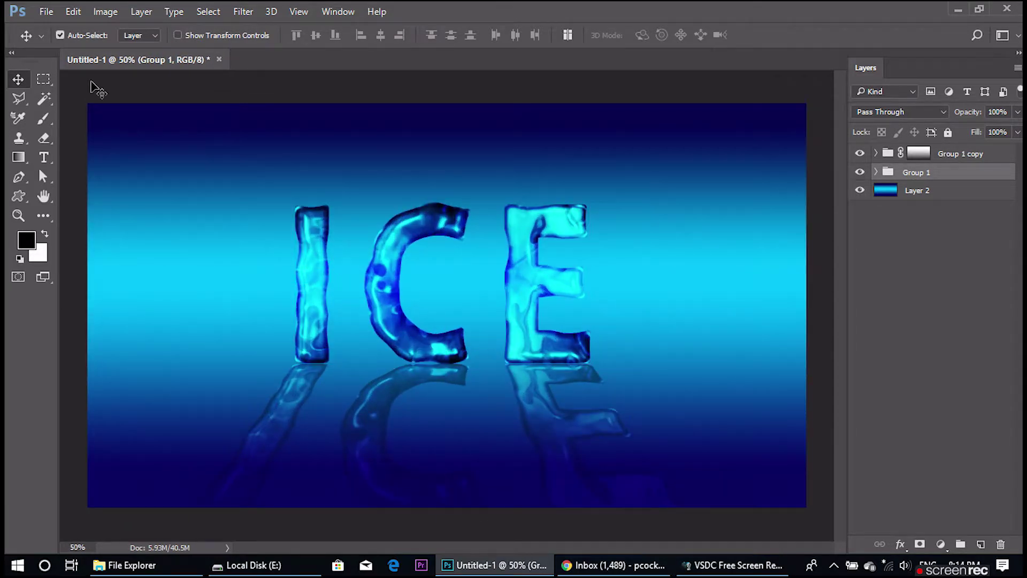
- Open water-png-splash-of-water-2-10.png and drag it into the ICE document as Layer 3
{"action": "left_click", "coordinate": [48, 13]}
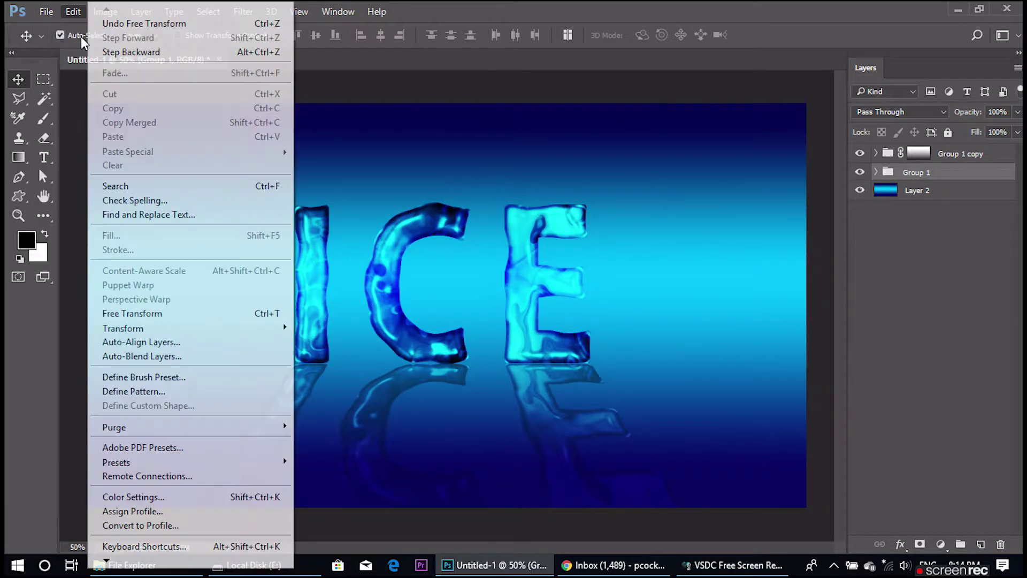
{"action": "left_click", "coordinate": [62, 42]}
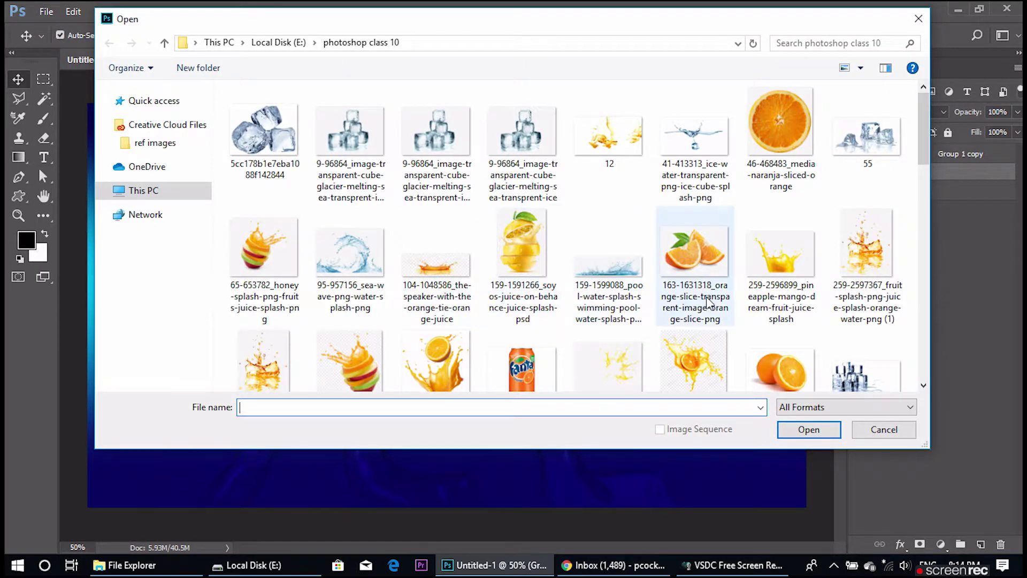
{"action": "scroll", "coordinate": [548, 321], "scroll_direction": "down", "scroll_amount": 5}
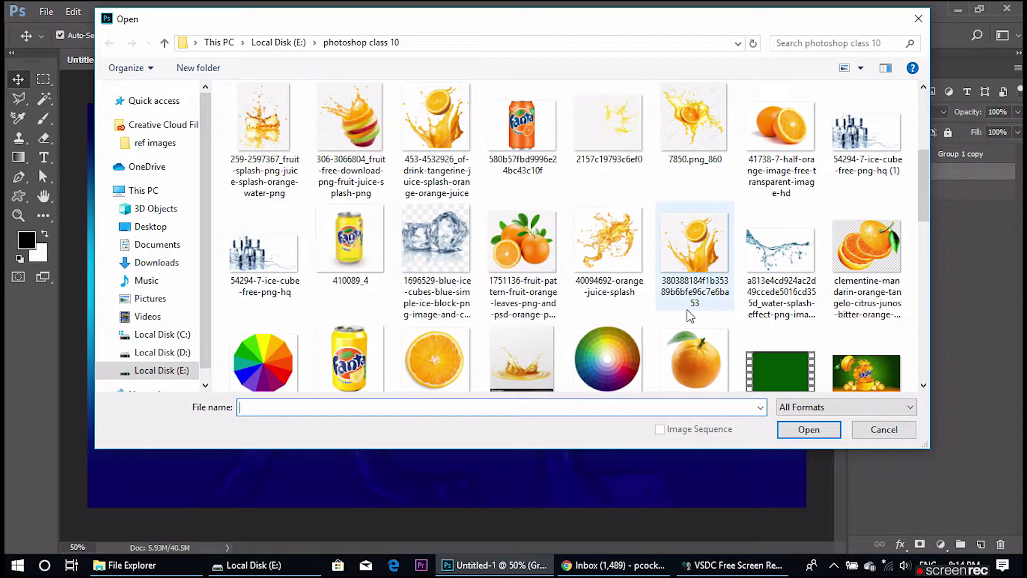
{"action": "scroll", "coordinate": [695, 326], "scroll_direction": "down", "scroll_amount": 5}
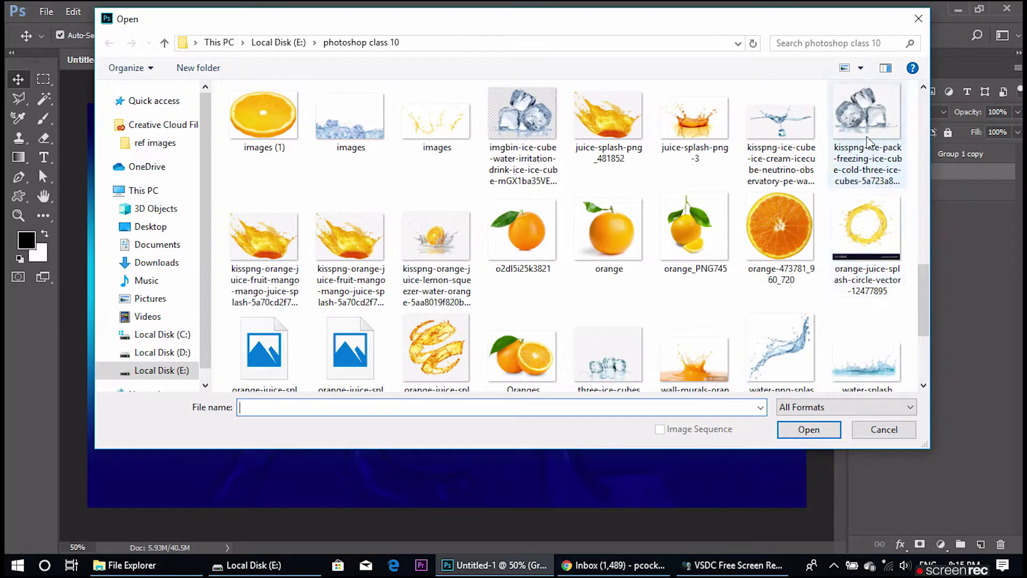
{"action": "scroll", "coordinate": [771, 235], "scroll_direction": "down", "scroll_amount": 3}
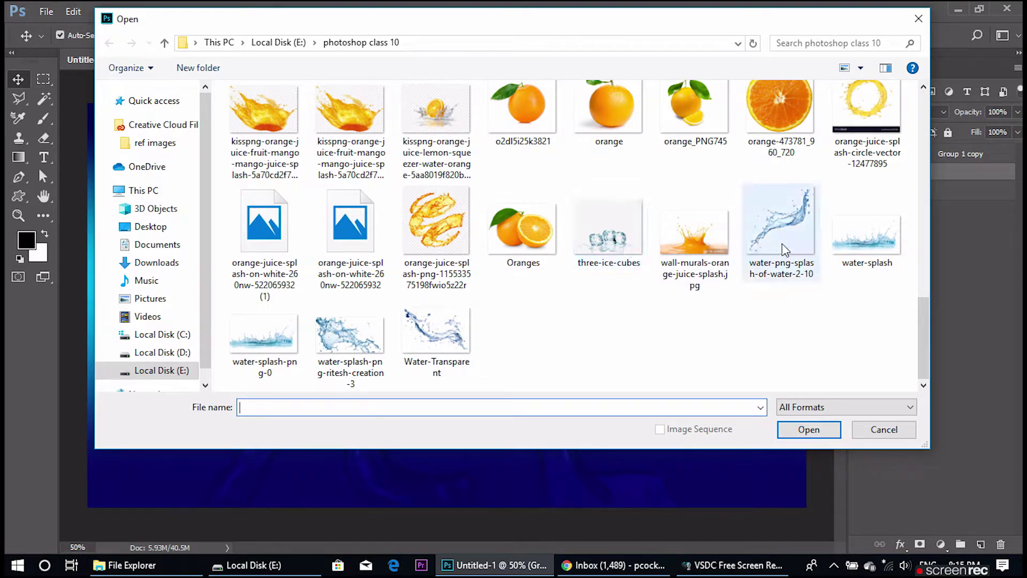
{"action": "left_click", "coordinate": [780, 249]}
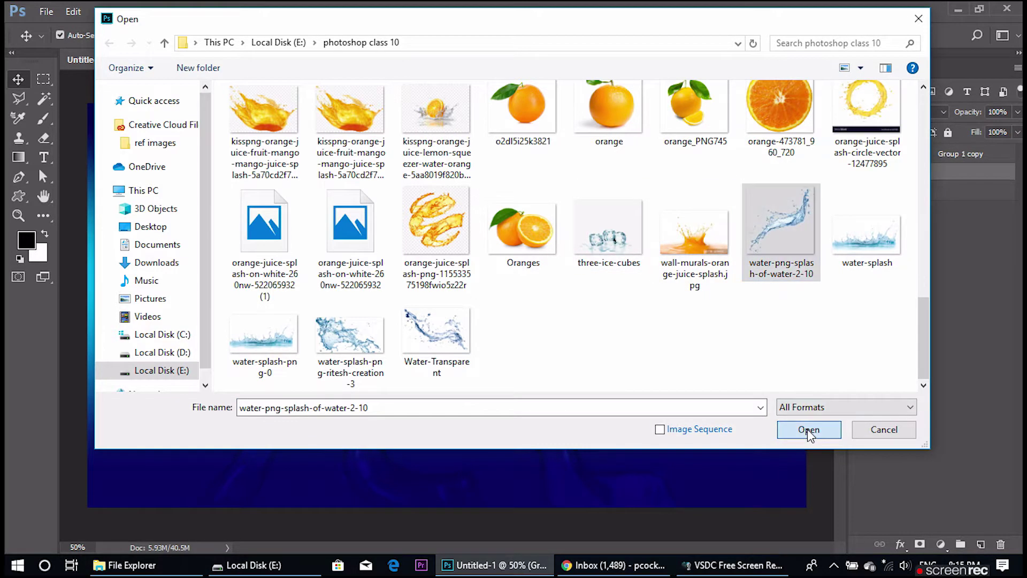
{"action": "left_click", "coordinate": [807, 429]}
{"action": "mouse_move", "coordinate": [533, 341]}
{"action": "left_mouse_down"}
{"action": "mouse_move", "coordinate": [382, 257]}
{"action": "mouse_move", "coordinate": [410, 185]}
{"action": "mouse_move", "coordinate": [529, 306]}
{"action": "left_mouse_up"}
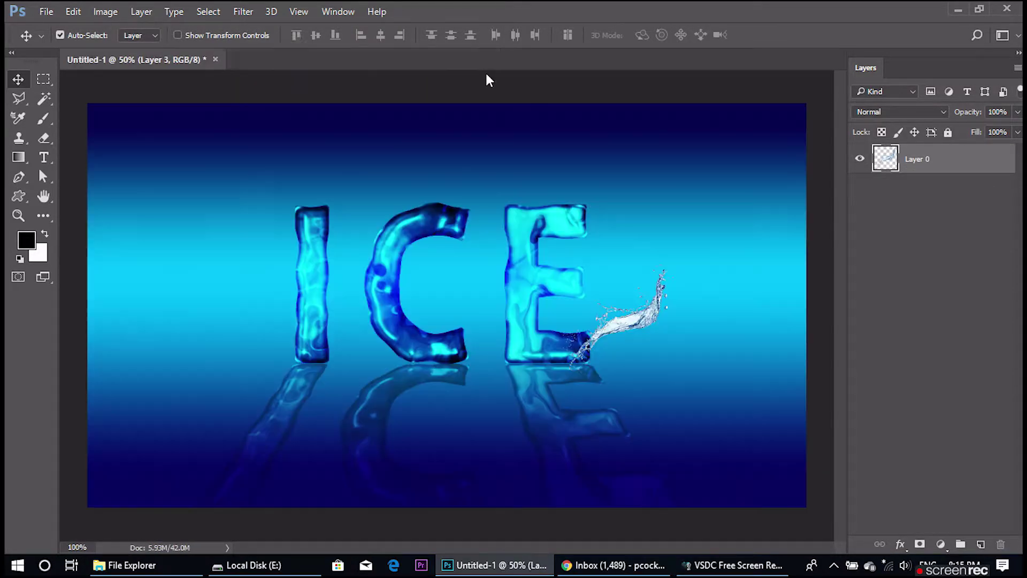
- Close the separate splash image document and bring up the Open dialog
{"action": "left_click", "coordinate": [481, 59]}
{"action": "left_click", "coordinate": [46, 11]}
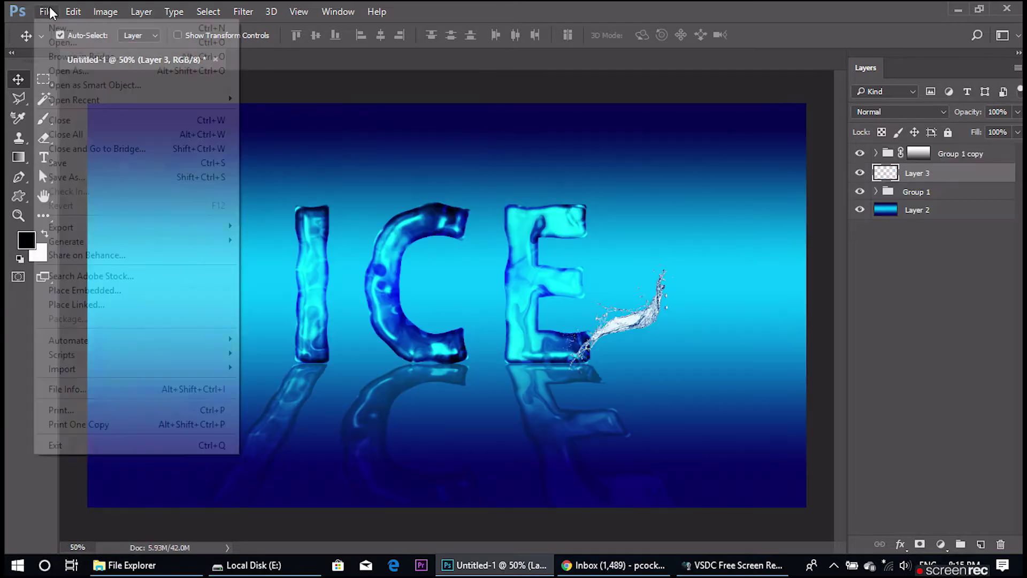
{"action": "key", "text": "alt+f"}
{"action": "key", "text": "Down"}
{"action": "key", "text": "Return"}
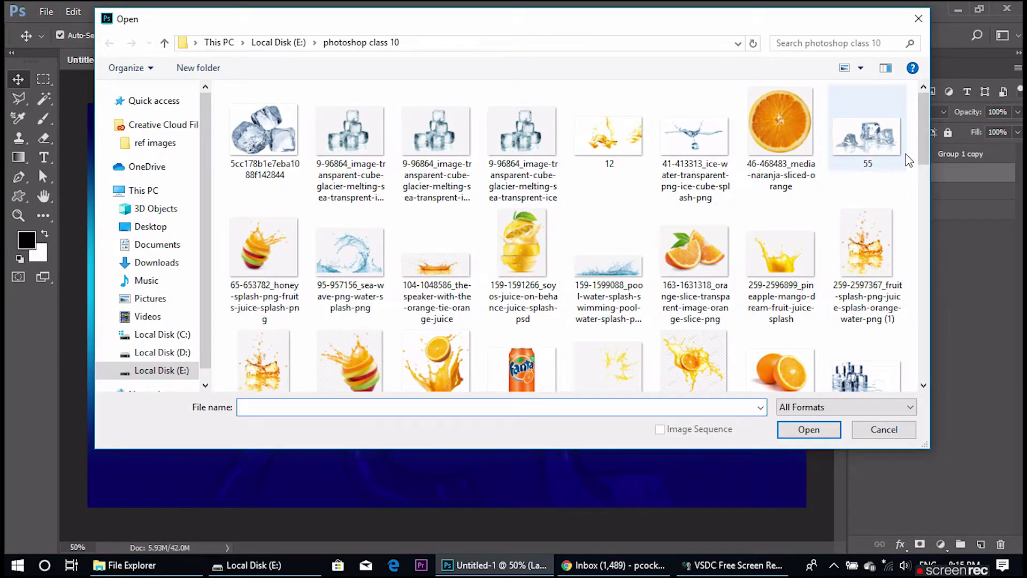
- Try opening the pool water splash image, dismiss its parse error, and reopen the Open dialog
{"action": "left_click_drag", "start_coordinate": [923, 155], "coordinate": [936, 193]}
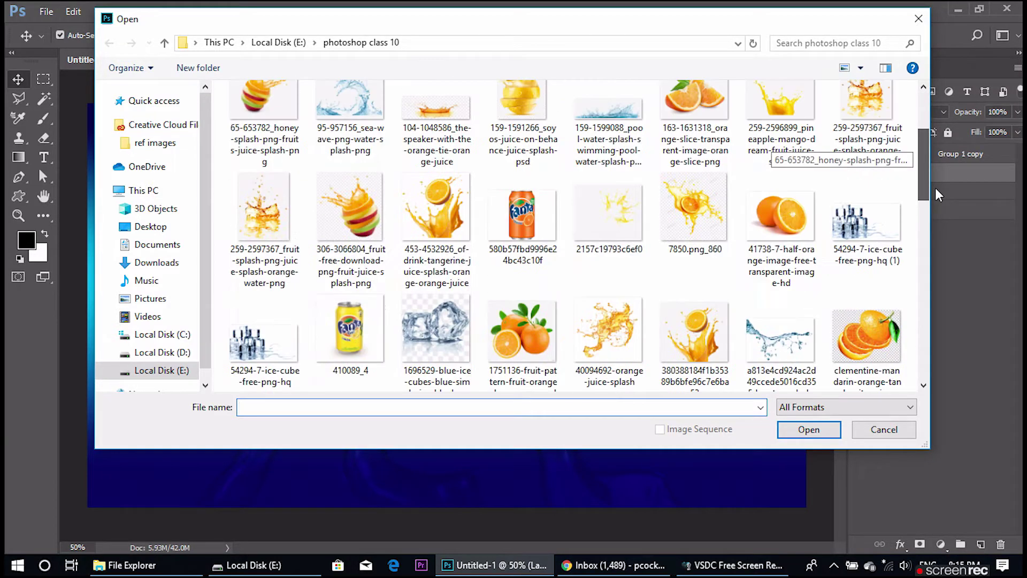
{"action": "left_click", "coordinate": [609, 139]}
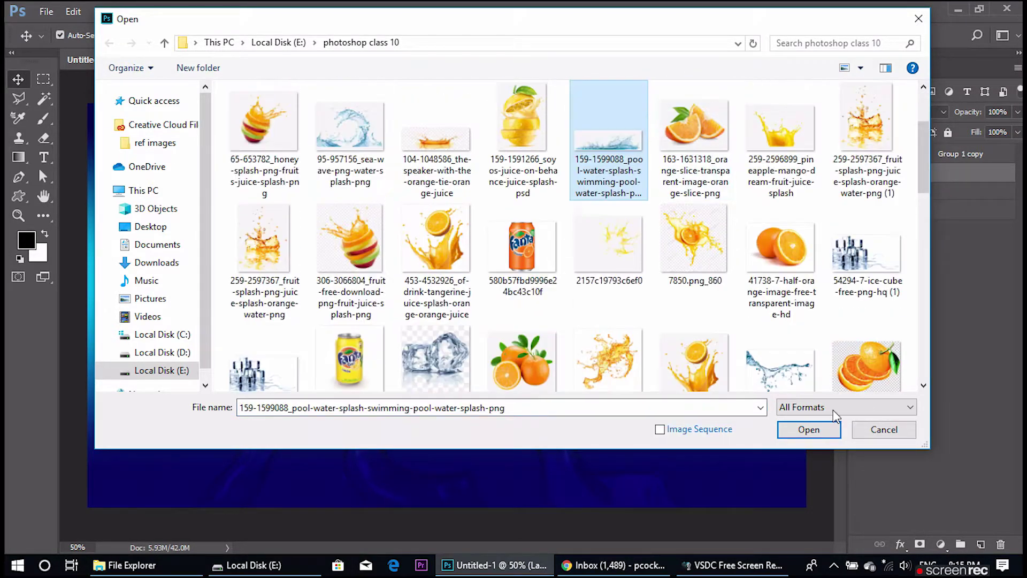
{"action": "key", "text": "Return"}
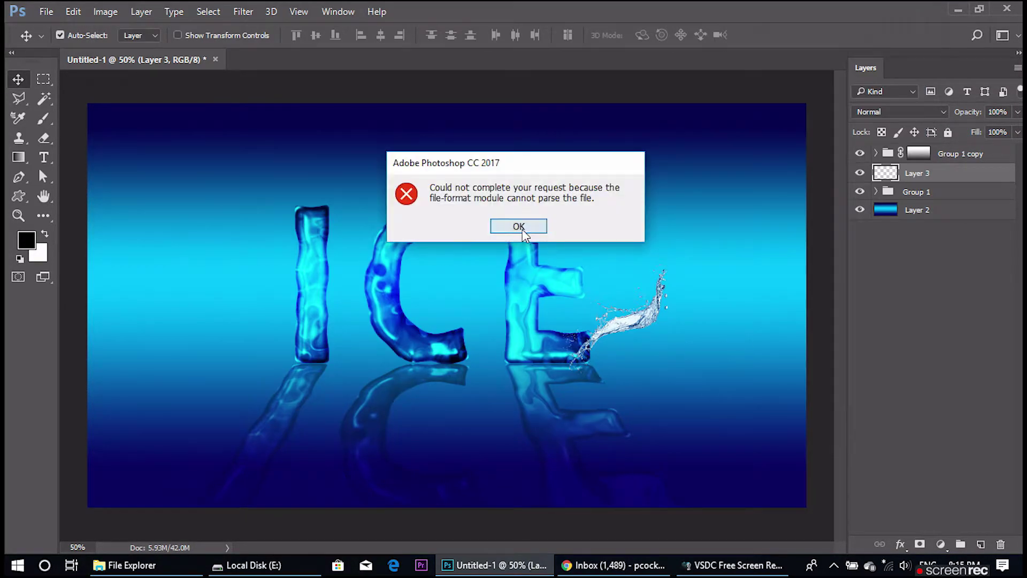
{"action": "key", "text": "Return"}
{"action": "left_click", "coordinate": [46, 11]}
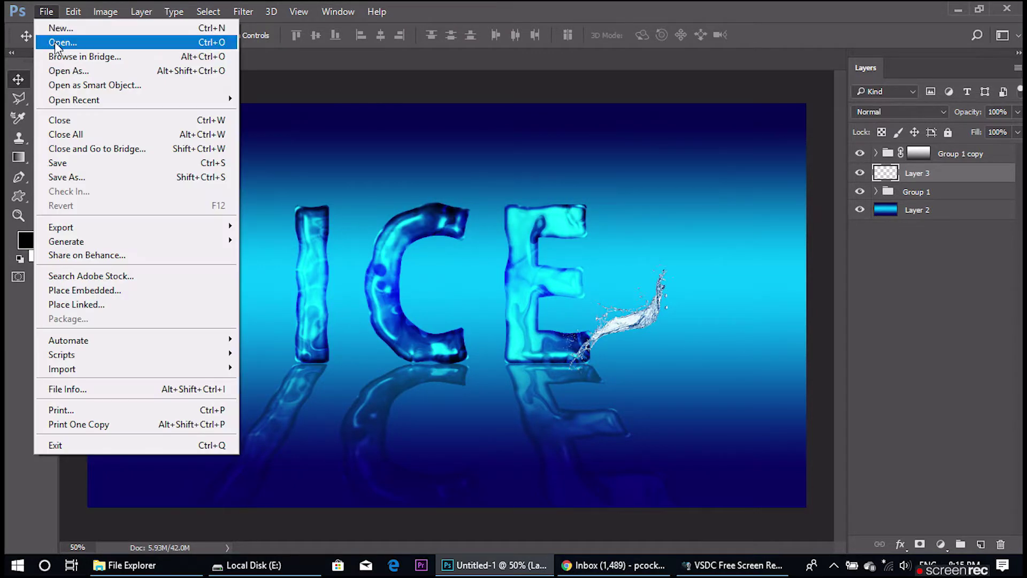
{"action": "left_click", "coordinate": [60, 42]}
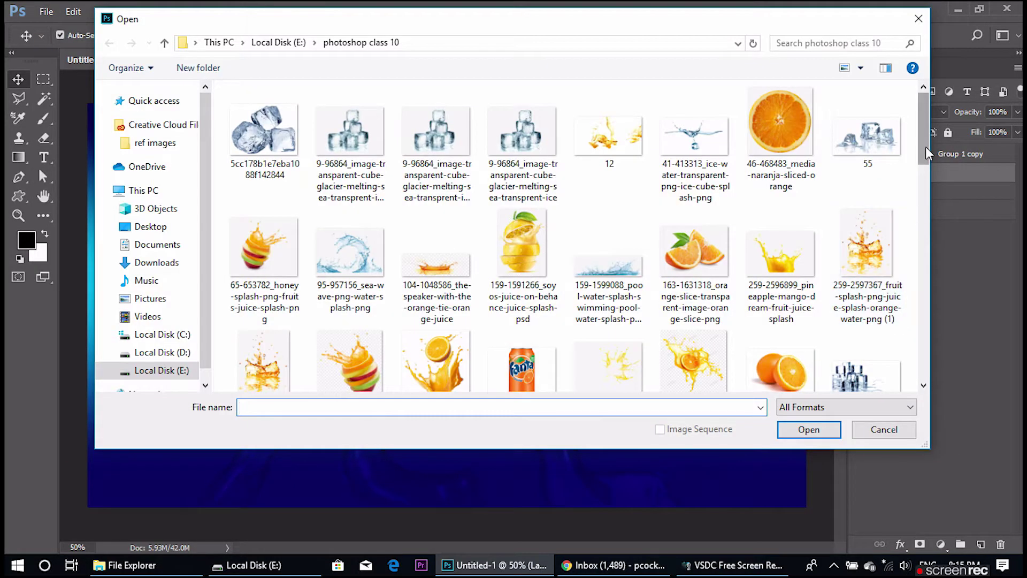
- Open water-splash.jpg, convert its background to Layer 0, and shift it slightly upward
{"action": "left_click_drag", "start_coordinate": [924, 155], "coordinate": [925, 338]}
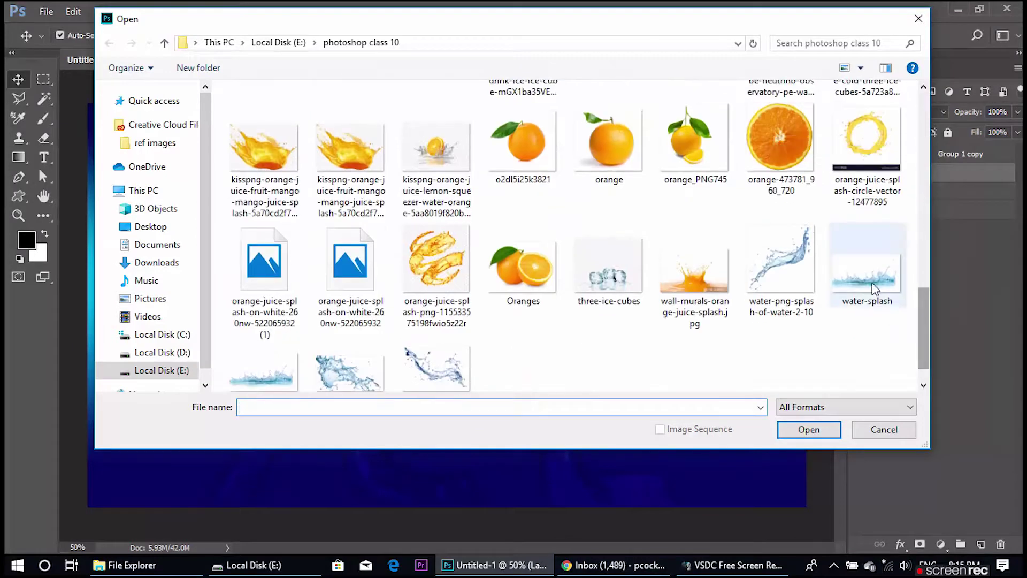
{"action": "left_click", "coordinate": [867, 267]}
{"action": "left_click", "coordinate": [809, 429]}
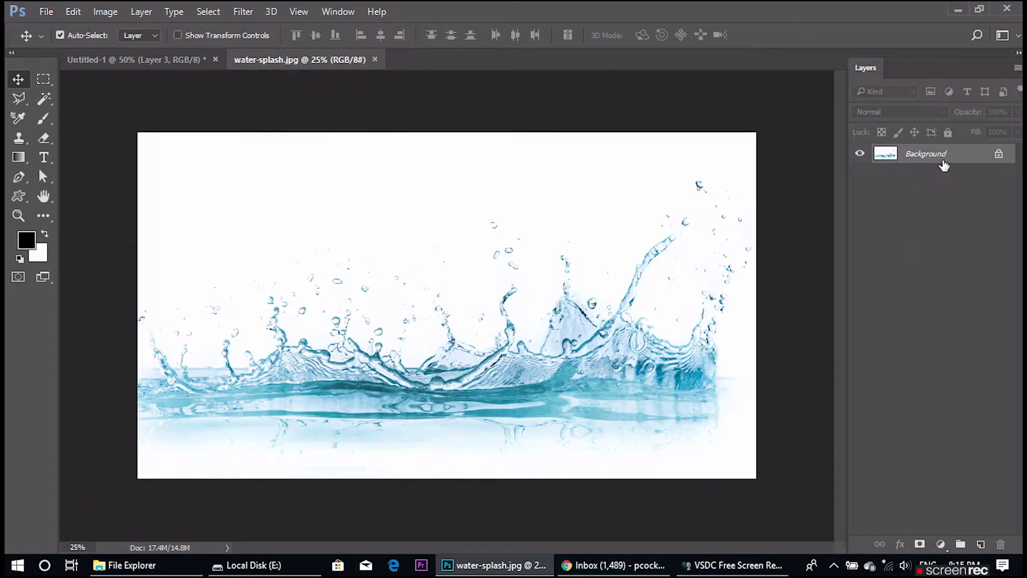
{"action": "double_click", "coordinate": [948, 155]}
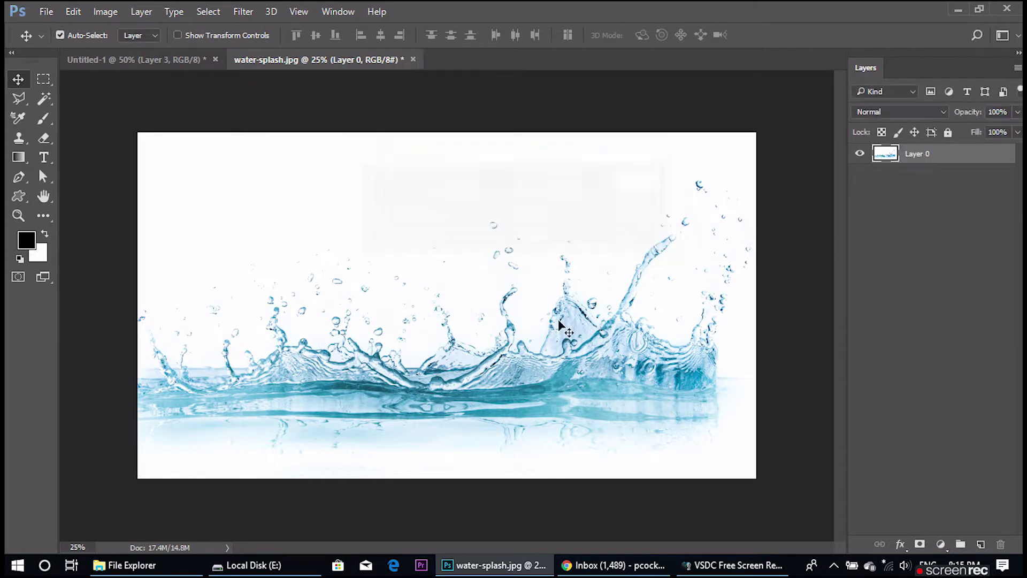
{"action": "left_click", "coordinate": [658, 182]}
{"action": "mouse_move", "coordinate": [520, 377]}
{"action": "left_mouse_down"}
{"action": "mouse_move", "coordinate": [537, 359]}
{"action": "mouse_move", "coordinate": [526, 366]}
{"action": "left_mouse_up"}
- Open water-splash-png-0.png and drag the transparent splash into the ICE document as Layer 4
{"action": "left_click", "coordinate": [46, 12]}
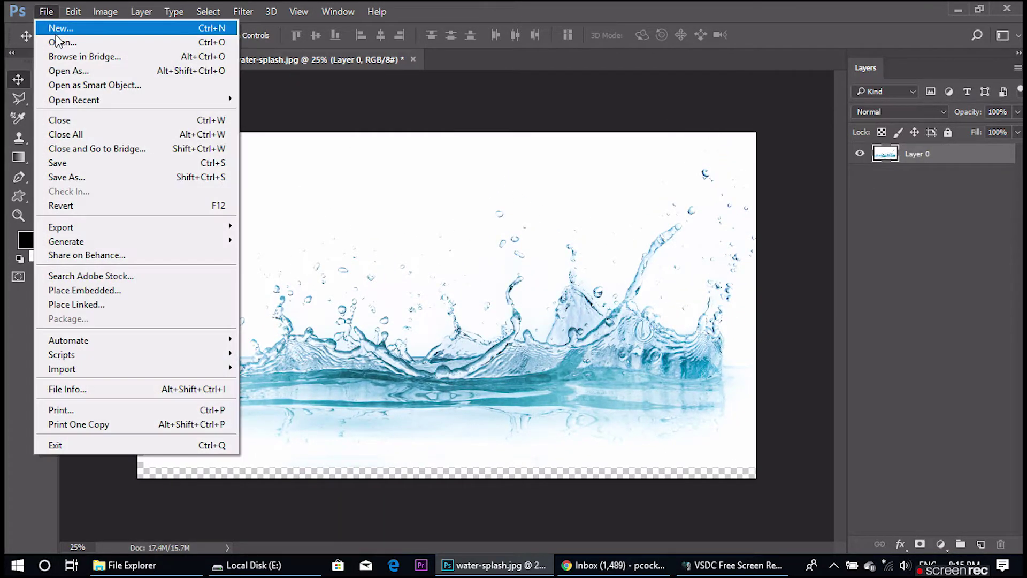
{"action": "left_click", "coordinate": [38, 39]}
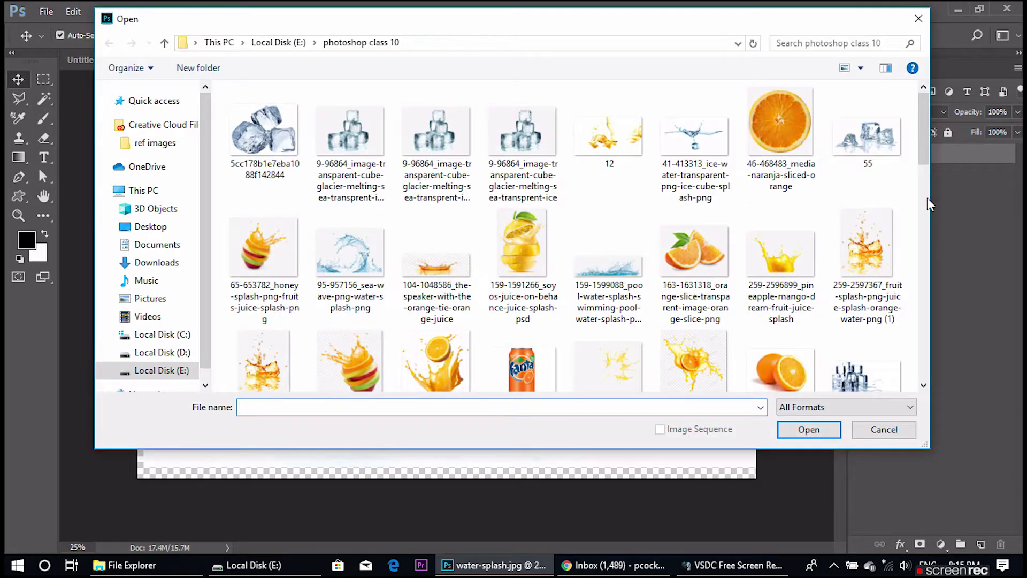
{"action": "scroll", "coordinate": [642, 241], "scroll_direction": "down", "scroll_amount": 10}
{"action": "scroll", "coordinate": [535, 268], "scroll_direction": "down", "scroll_amount": 10}
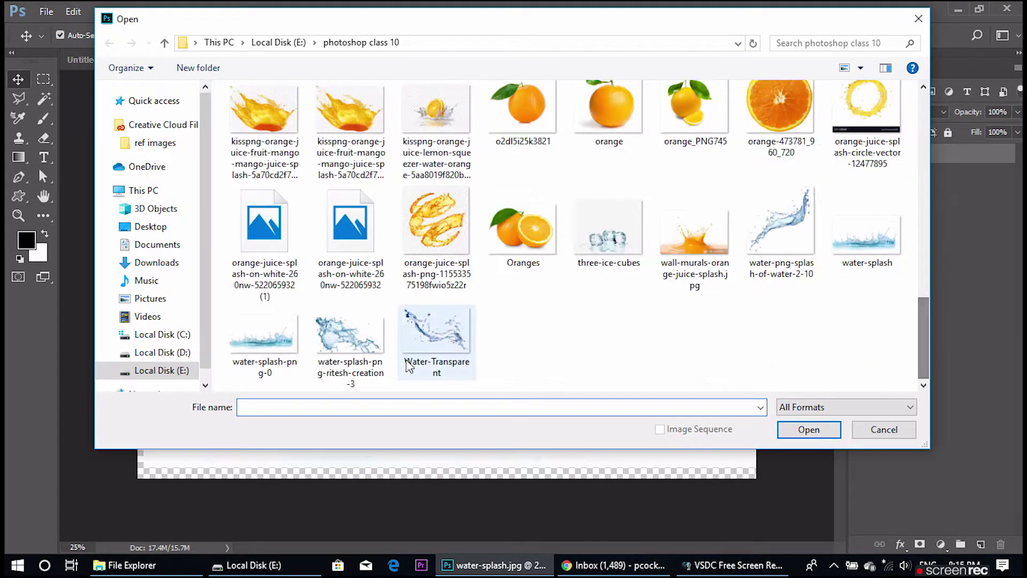
{"action": "left_click", "coordinate": [263, 334]}
{"action": "left_click", "coordinate": [792, 431]}
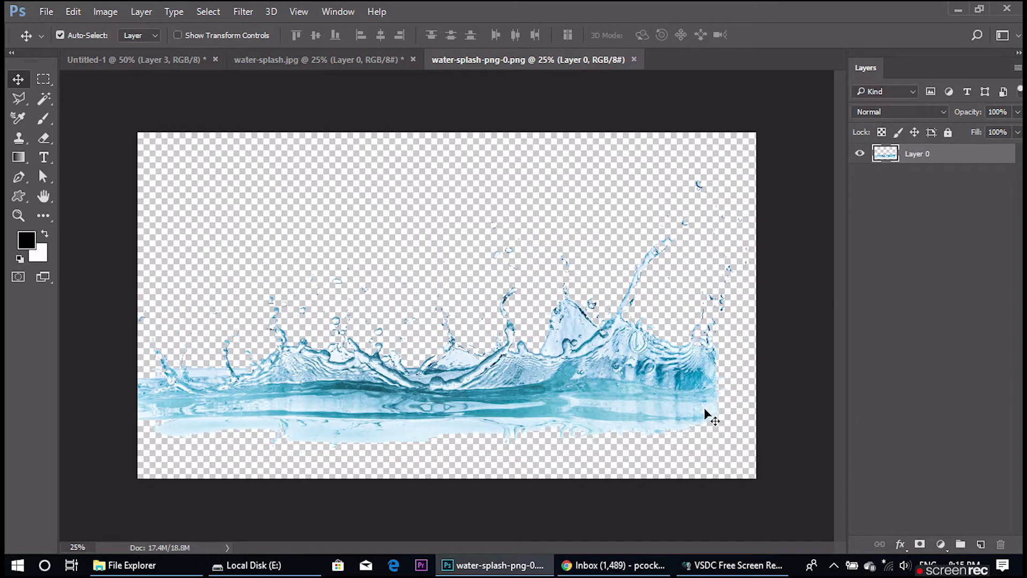
{"action": "mouse_move", "coordinate": [598, 371]}
{"action": "left_mouse_down"}
{"action": "mouse_move", "coordinate": [127, 72]}
{"action": "mouse_move", "coordinate": [479, 373]}
{"action": "left_mouse_up"}
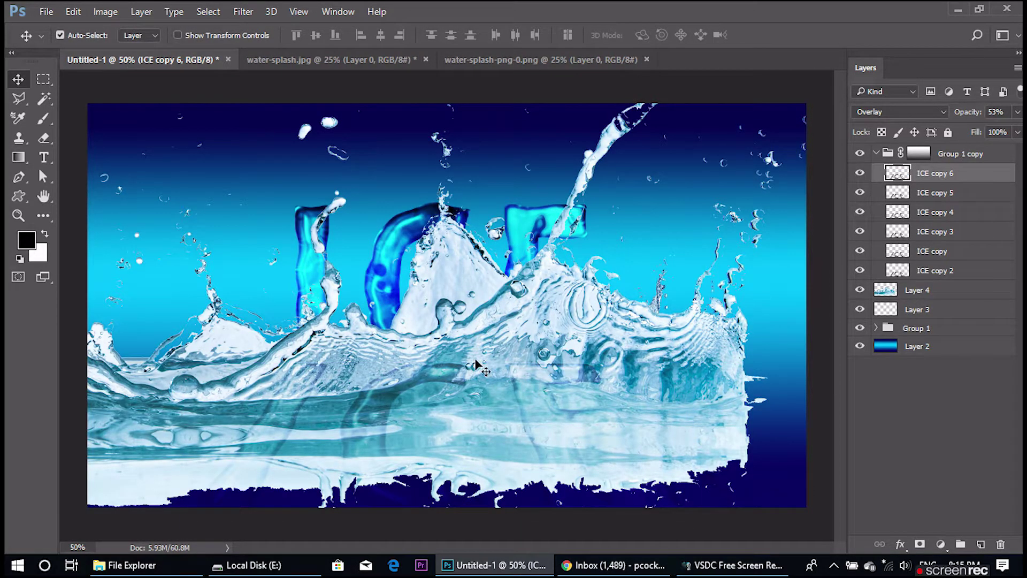
- Collapse Group 1 copy, select Layer 4, and compare splashes by toggling Layer 4 and Layer 3 visibility
{"action": "left_click", "coordinate": [876, 154]}
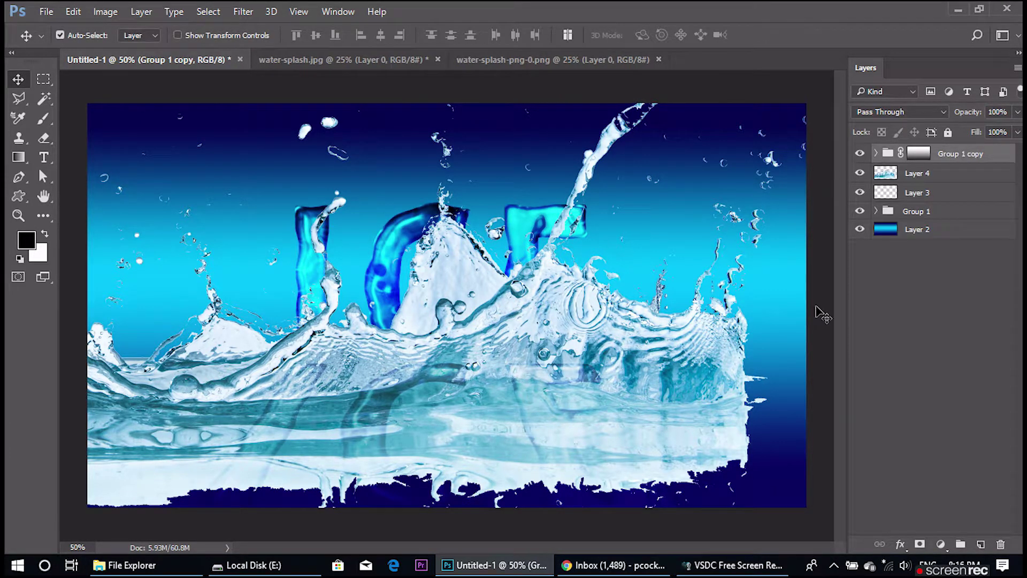
{"action": "left_click", "coordinate": [916, 173]}
{"action": "left_click", "coordinate": [960, 153]}
{"action": "left_click", "coordinate": [916, 173]}
{"action": "left_click", "coordinate": [859, 172]}
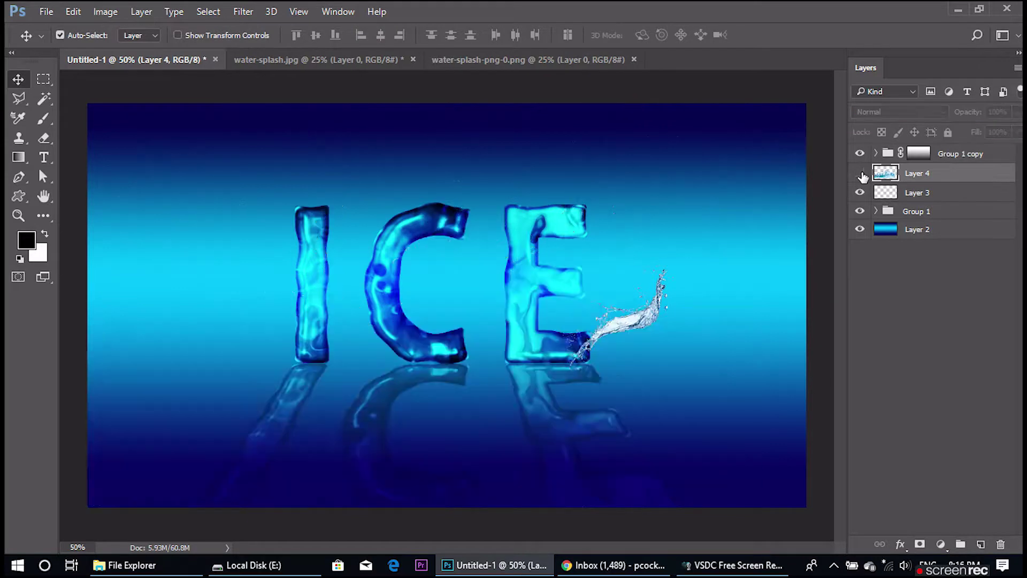
{"action": "left_click", "coordinate": [860, 174]}
{"action": "left_click", "coordinate": [860, 173]}
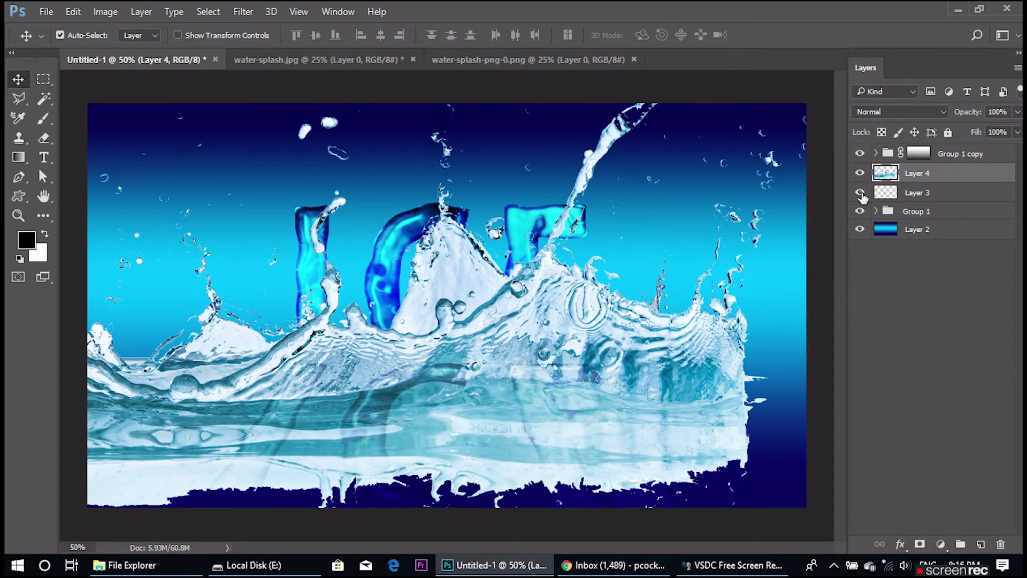
{"action": "left_click", "coordinate": [860, 192]}
- Scale the Layer 4 splash to about 43%, centre it under the ICE letters, and nudge it lower
{"action": "key", "text": "ctrl+t"}
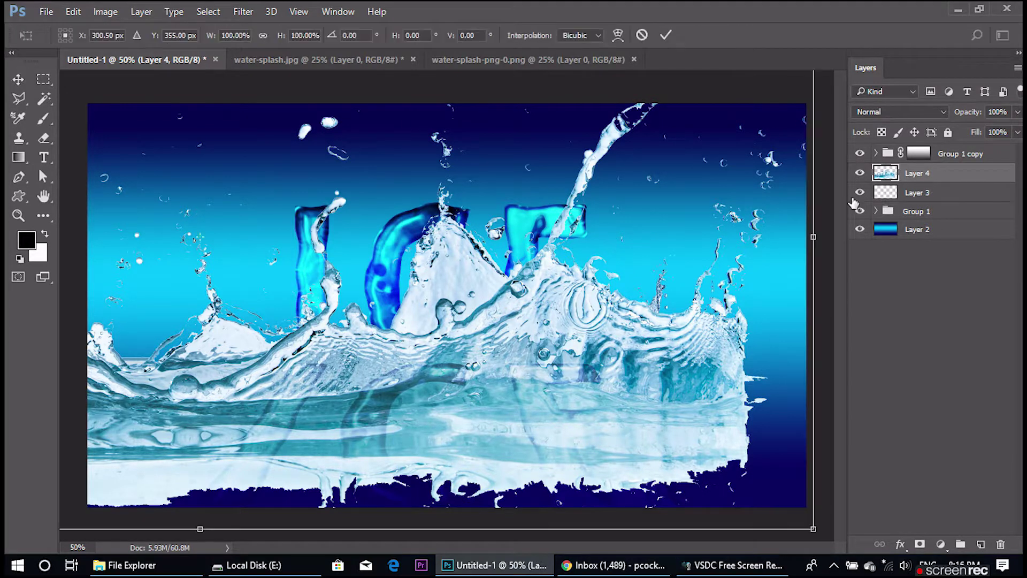
{"action": "key", "text": "Escape"}
{"action": "key", "text": "ctrl+t"}
{"action": "key", "text": "ctrl+minus"}
{"action": "key", "text": "ctrl+minus"}
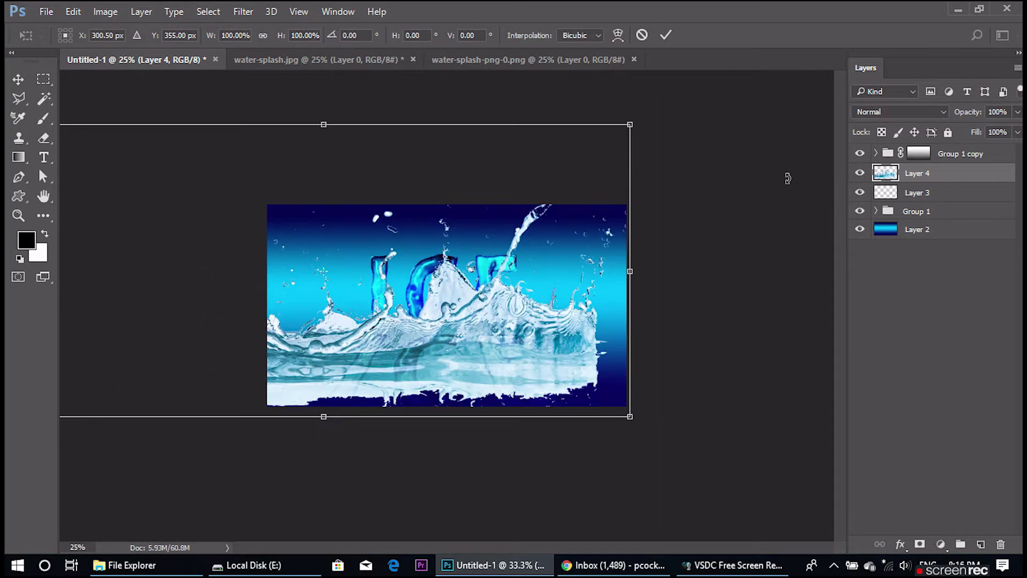
{"action": "key", "text": "ctrl+plus"}
{"action": "key", "text": "ctrl+minus"}
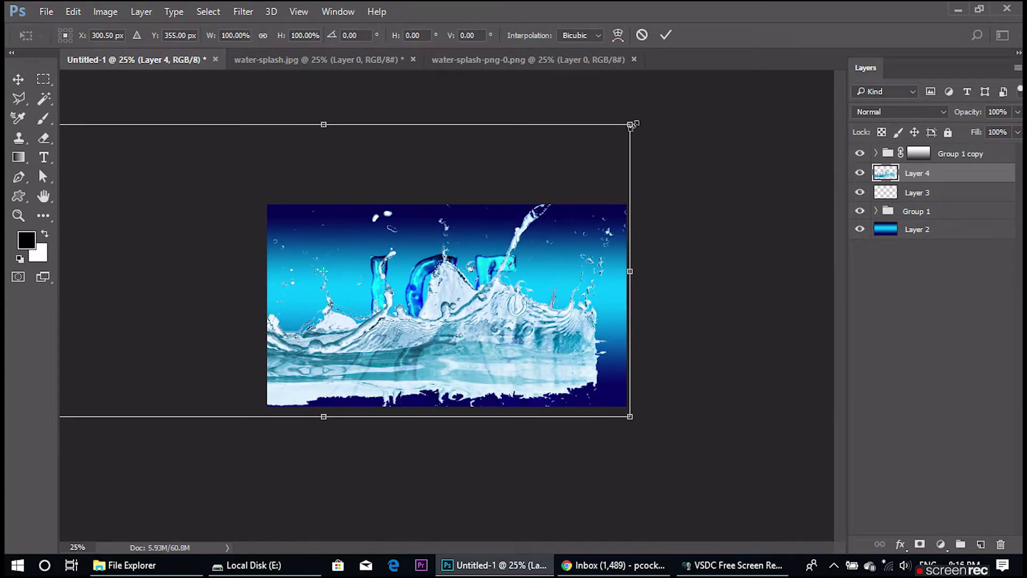
{"action": "left_click_drag", "start_coordinate": [631, 125], "coordinate": [454, 209]}
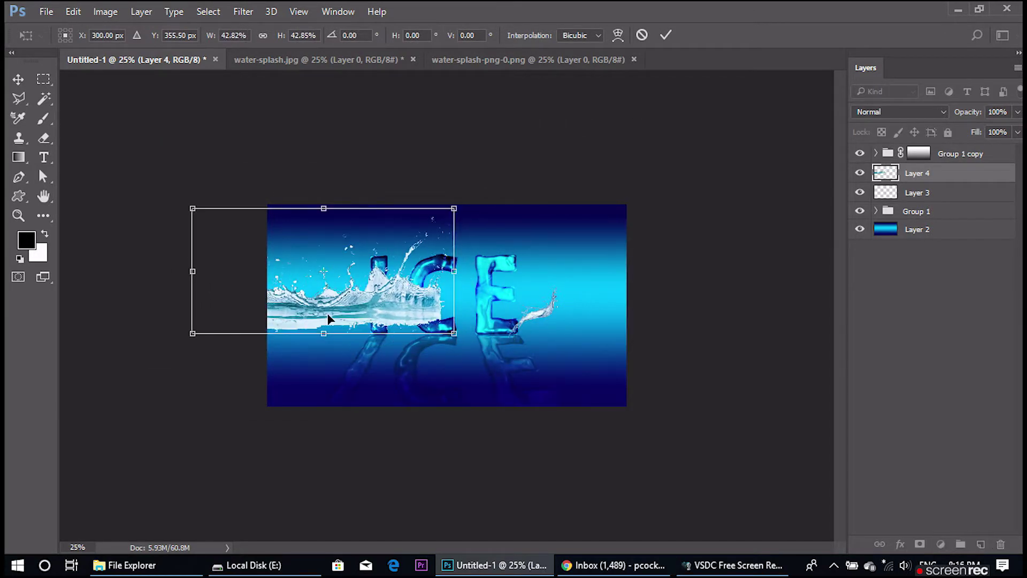
{"action": "left_click_drag", "start_coordinate": [328, 319], "coordinate": [426, 337]}
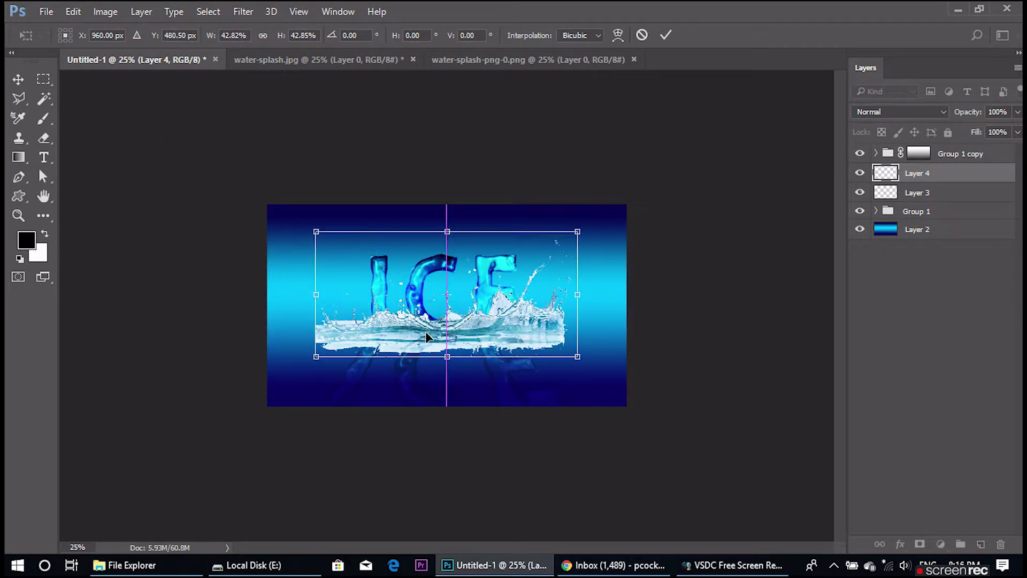
{"action": "key", "text": "Return"}
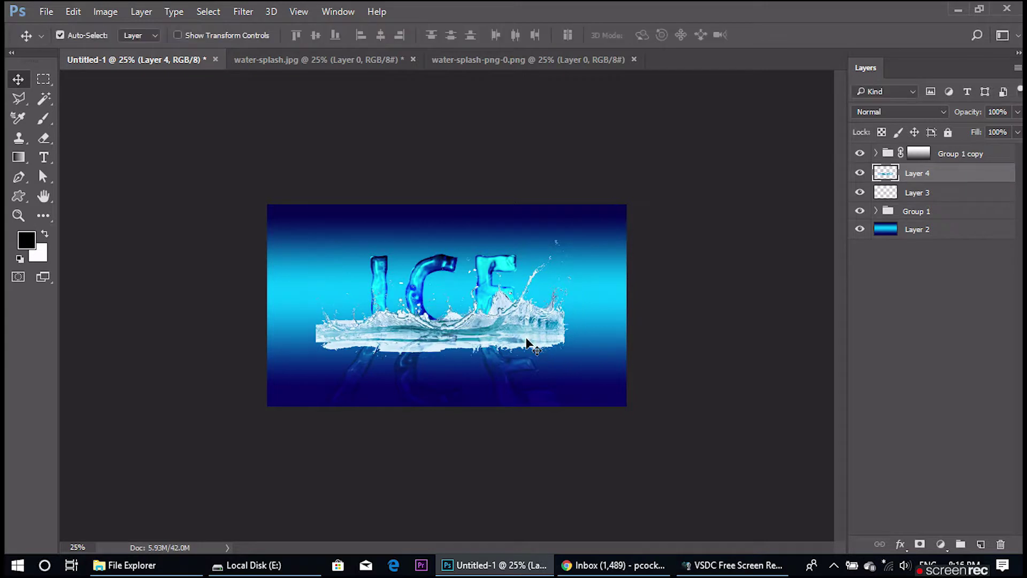
{"action": "key", "text": "ctrl+plus"}
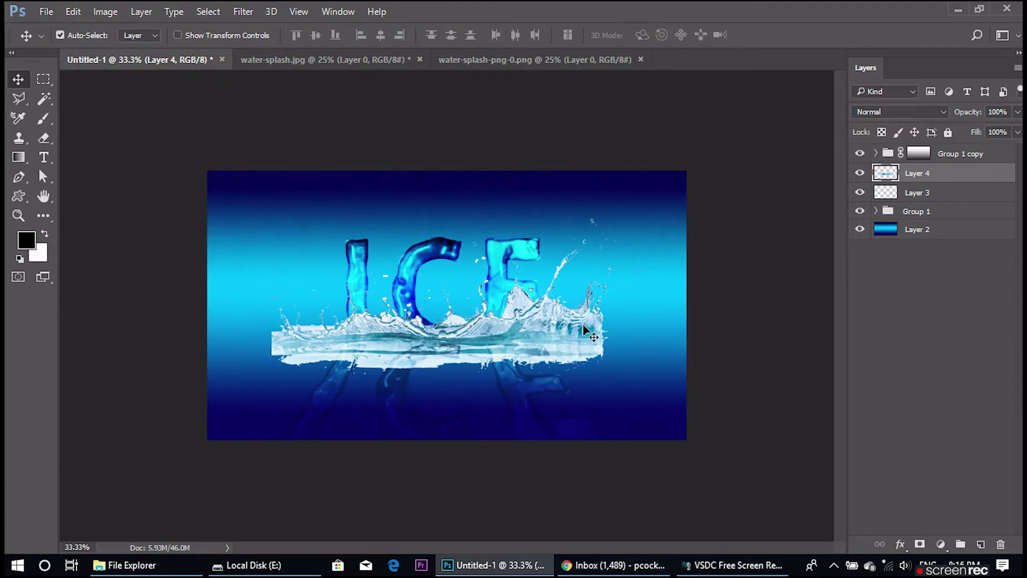
{"action": "left_click_drag", "start_coordinate": [528, 338], "coordinate": [528, 354]}
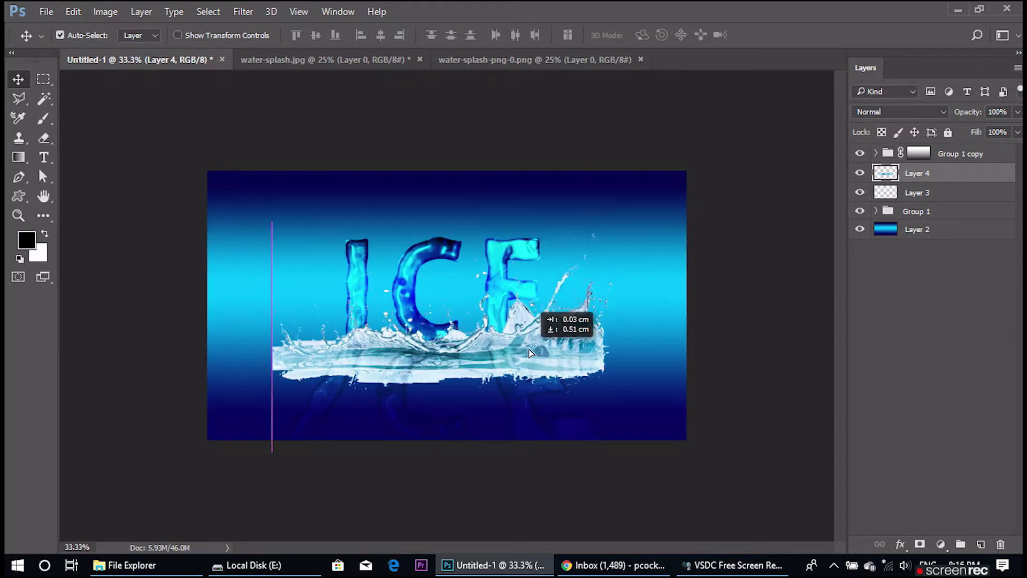
- Hide Layer 3, add a layer mask to Layer 4, and pick the Brush tool
{"action": "left_click", "coordinate": [860, 193]}
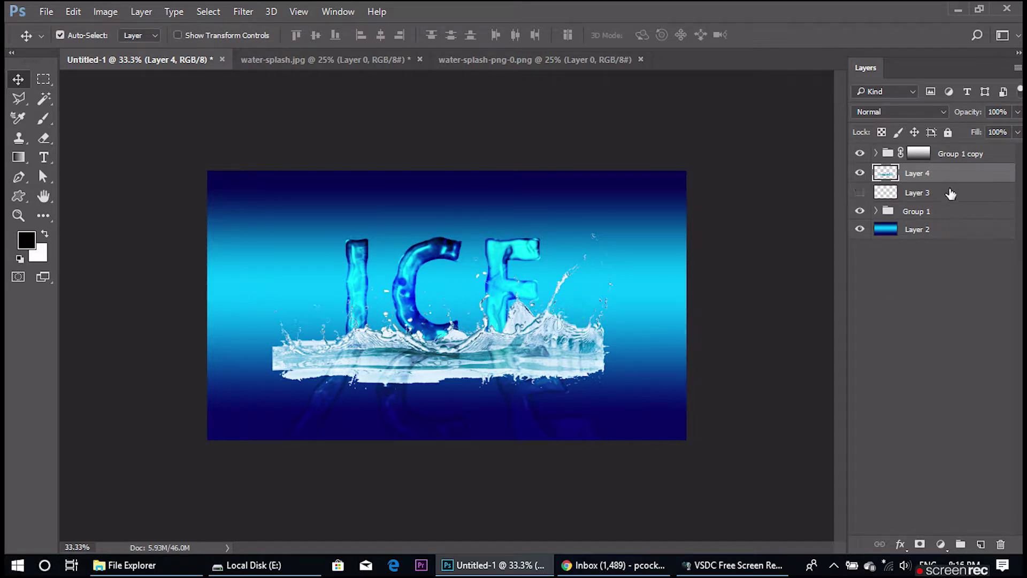
{"action": "left_click", "coordinate": [920, 544]}
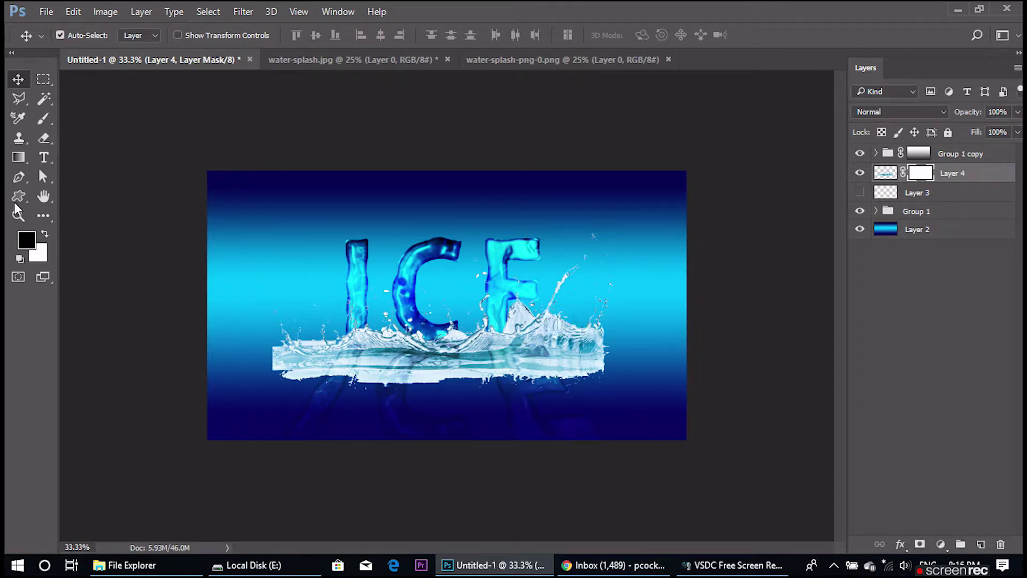
{"action": "left_click", "coordinate": [44, 119]}
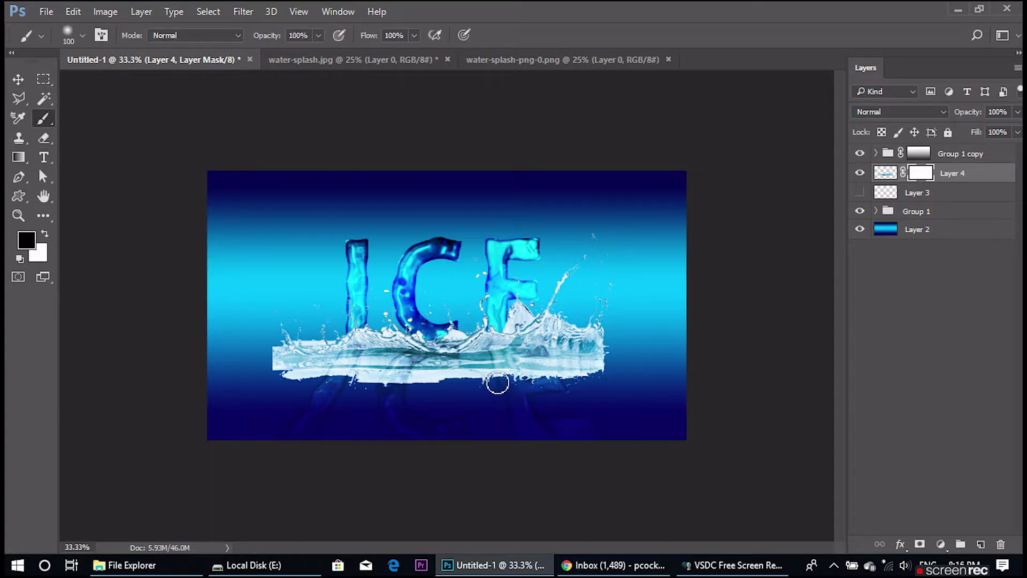
{"action": "scroll", "coordinate": [497, 382], "scroll_direction": "up", "scroll_amount": 1}
{"action": "scroll", "coordinate": [460, 395], "scroll_direction": "down", "scroll_amount": 1}
- Set Layer 4 to Multiply, move it beneath Group 1 above the gradient, and brush its left end
{"action": "scroll", "coordinate": [426, 411], "scroll_direction": "up", "scroll_amount": 1}
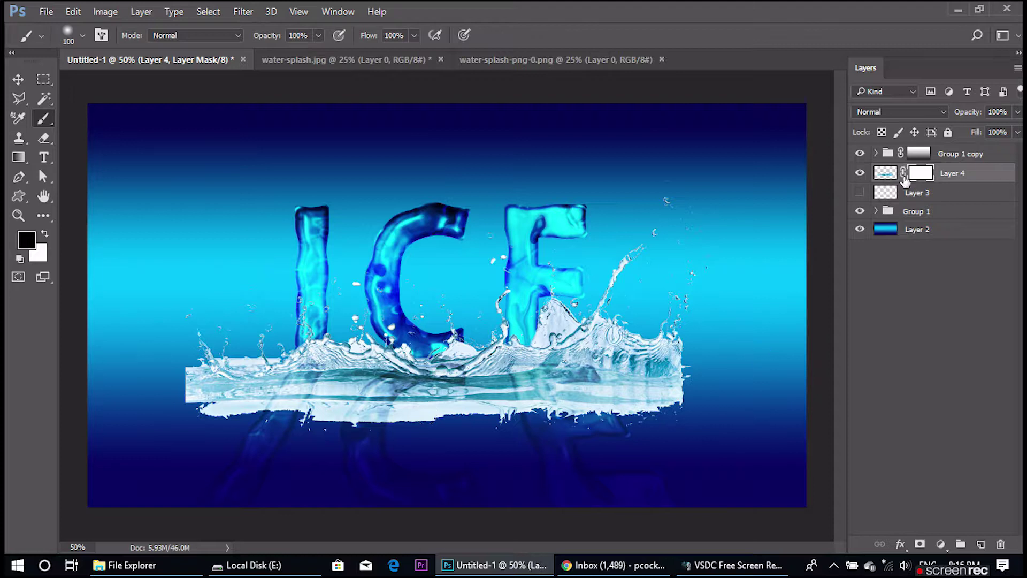
{"action": "left_click", "coordinate": [885, 172]}
{"action": "left_click", "coordinate": [899, 112]}
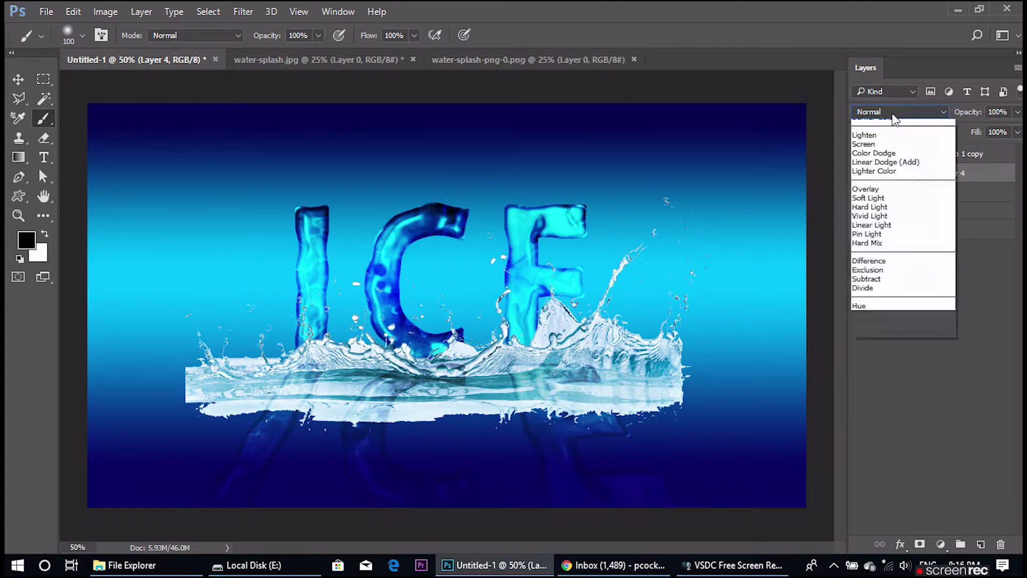
{"action": "left_click", "coordinate": [899, 112]}
{"action": "left_click", "coordinate": [879, 159]}
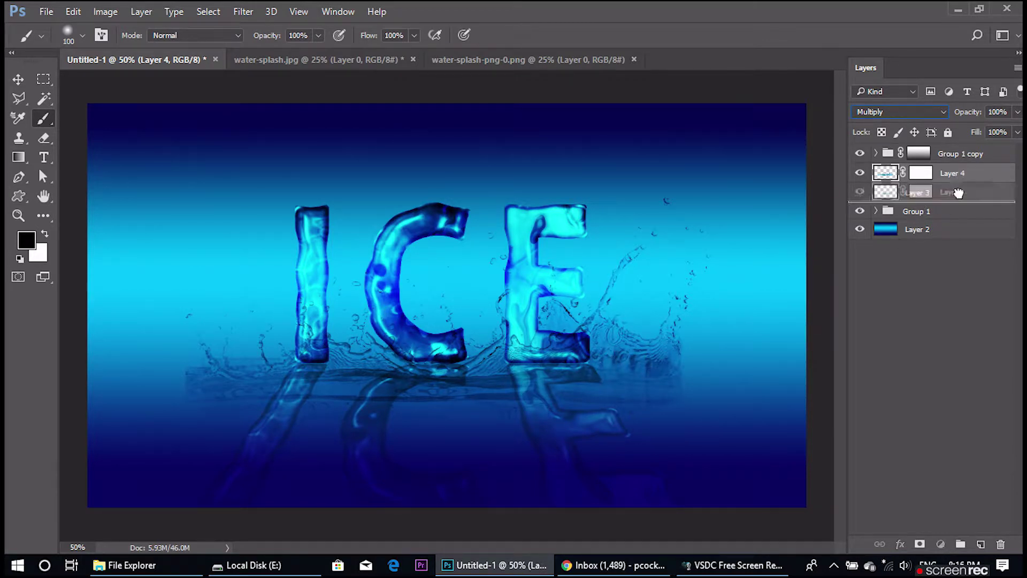
{"action": "left_click_drag", "start_coordinate": [957, 175], "coordinate": [956, 221]}
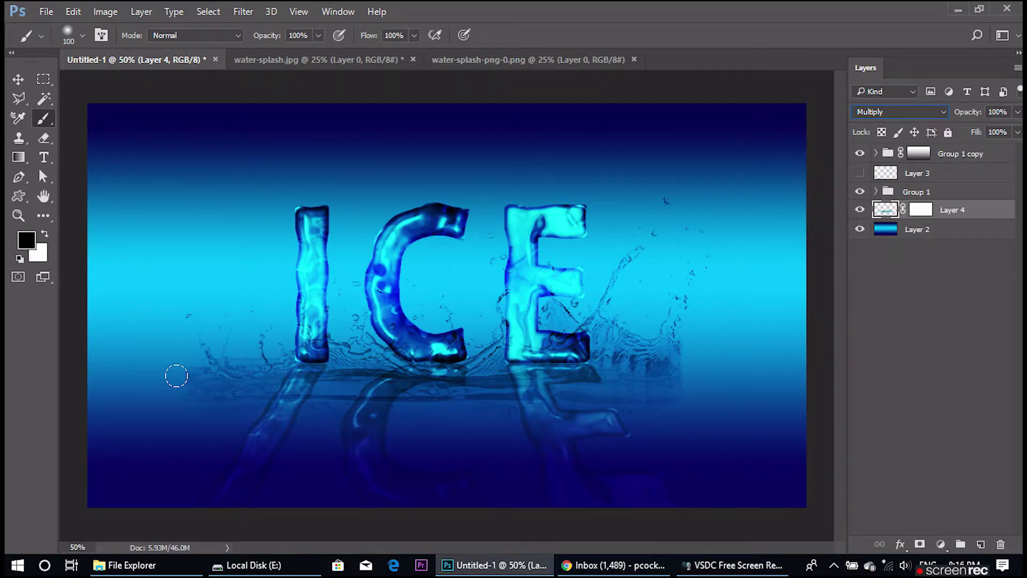
{"action": "mouse_move", "coordinate": [191, 375]}
{"action": "left_mouse_down"}
{"action": "mouse_move", "coordinate": [209, 376]}
{"action": "mouse_move", "coordinate": [183, 367]}
{"action": "left_mouse_up"}
- Try soft black brush strokes at the lower left, then undo the stray strokes
{"action": "left_click", "coordinate": [19, 79]}
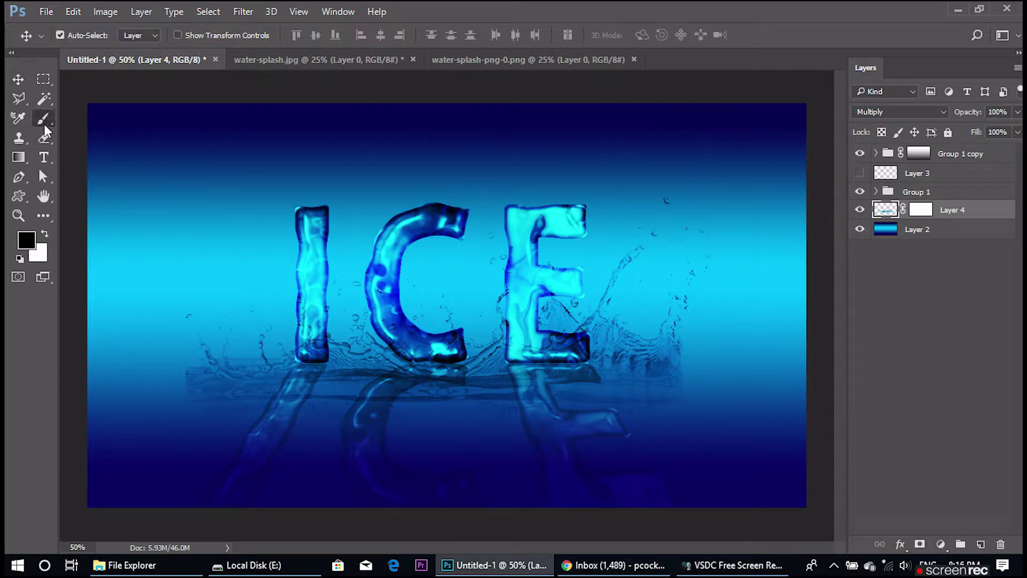
{"action": "left_click", "coordinate": [44, 118]}
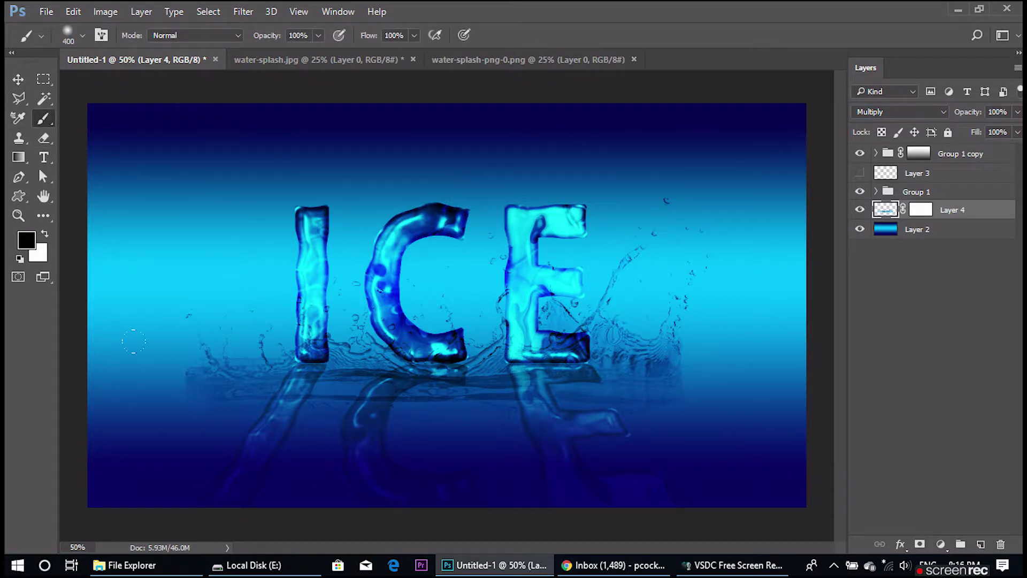
{"action": "left_click_drag", "start_coordinate": [145, 359], "coordinate": [214, 418]}
{"action": "key", "text": "["}
{"action": "key", "text": "ctrl+z"}
{"action": "left_click_drag", "start_coordinate": [154, 350], "coordinate": [172, 401]}
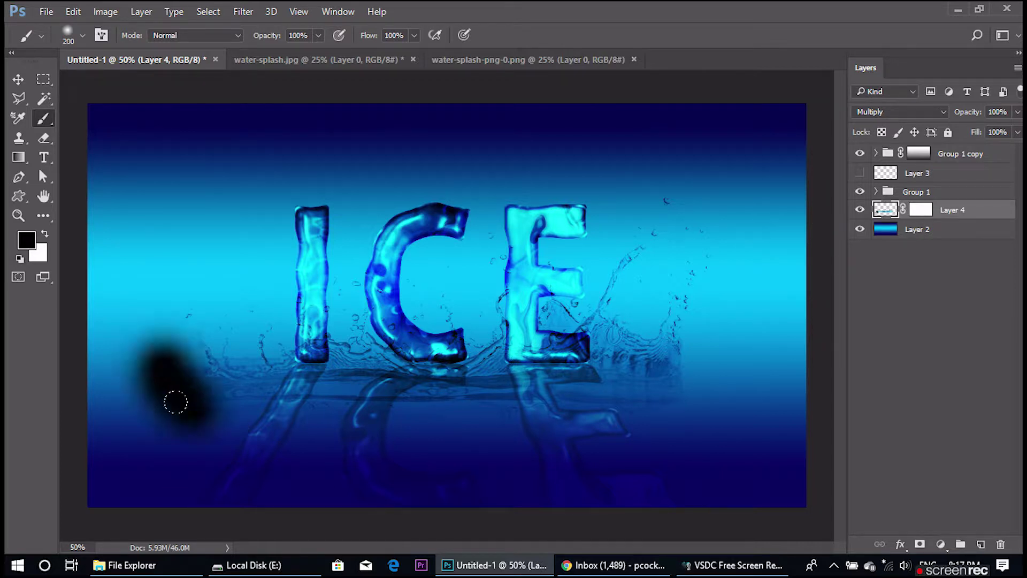
{"action": "key", "text": "ctrl+z"}
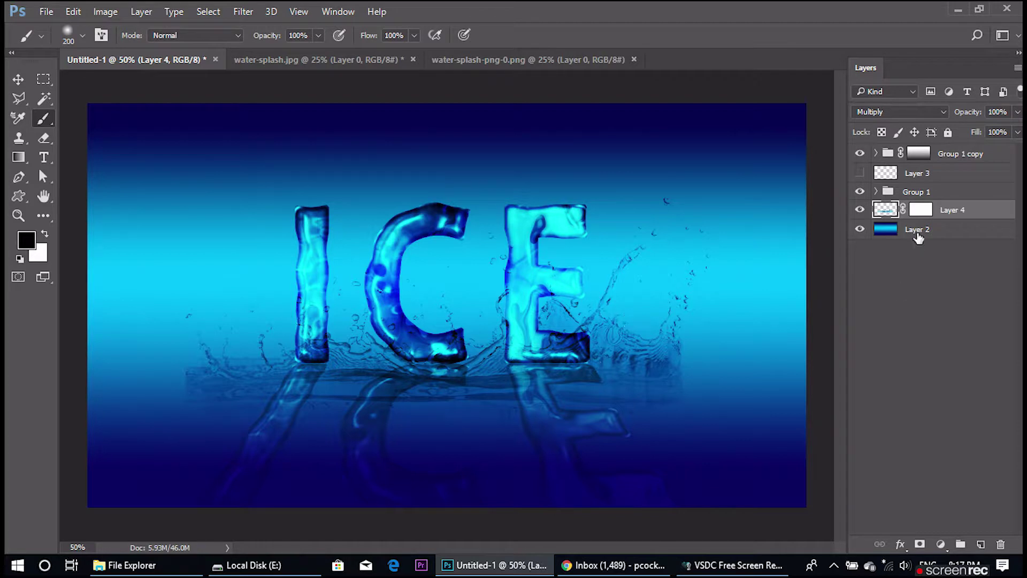
- Paint black on Layer 4's mask to fade the splash band under the I, C and E
{"action": "left_click", "coordinate": [922, 211]}
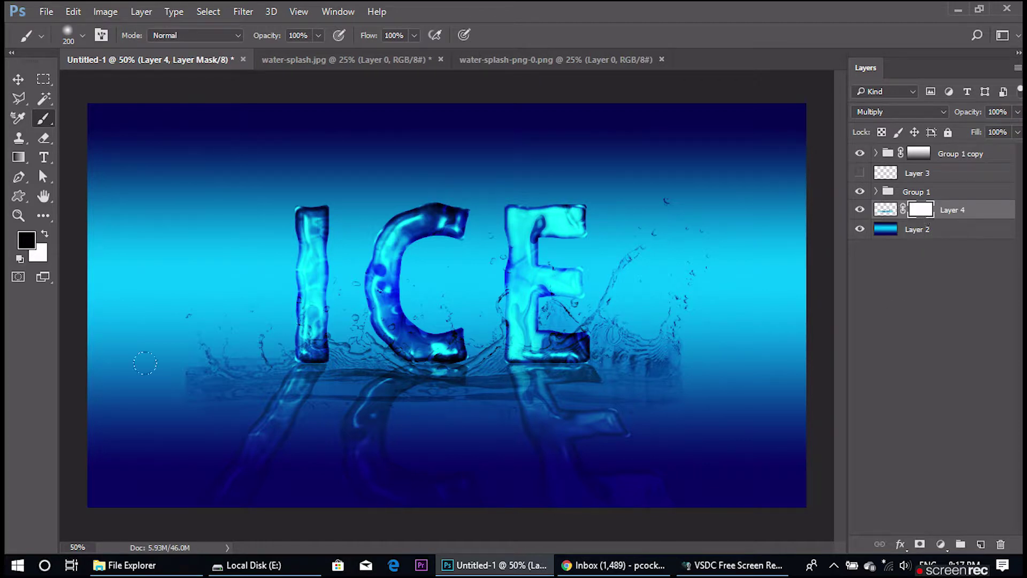
{"action": "mouse_move", "coordinate": [187, 361]}
{"action": "left_mouse_down"}
{"action": "mouse_move", "coordinate": [197, 395]}
{"action": "mouse_move", "coordinate": [344, 395]}
{"action": "left_mouse_up"}
{"action": "mouse_move", "coordinate": [246, 393]}
{"action": "left_mouse_down"}
{"action": "mouse_move", "coordinate": [606, 382]}
{"action": "mouse_move", "coordinate": [676, 353]}
{"action": "mouse_move", "coordinate": [589, 395]}
{"action": "left_mouse_up"}
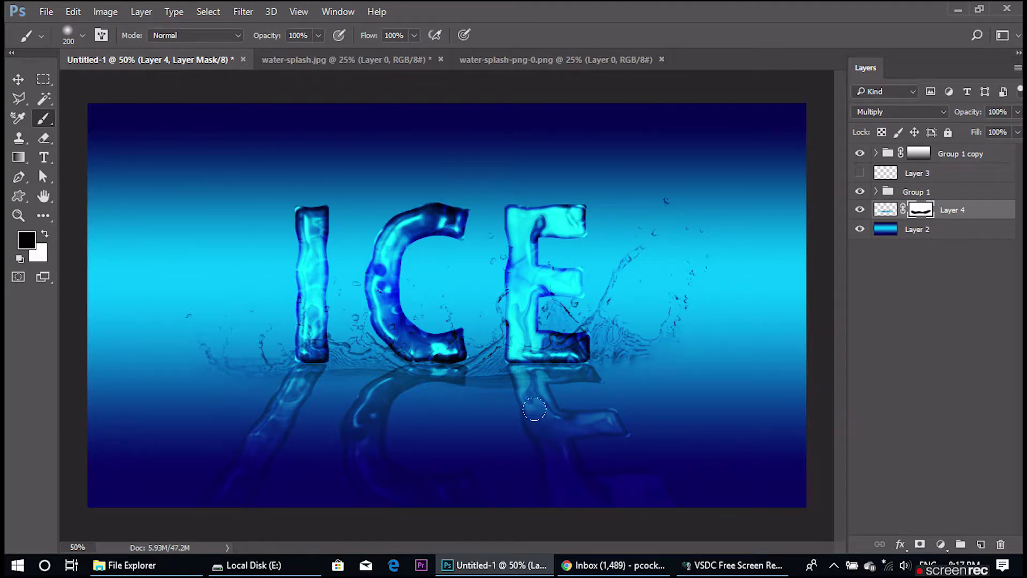
{"action": "left_click_drag", "start_coordinate": [534, 409], "coordinate": [310, 378]}
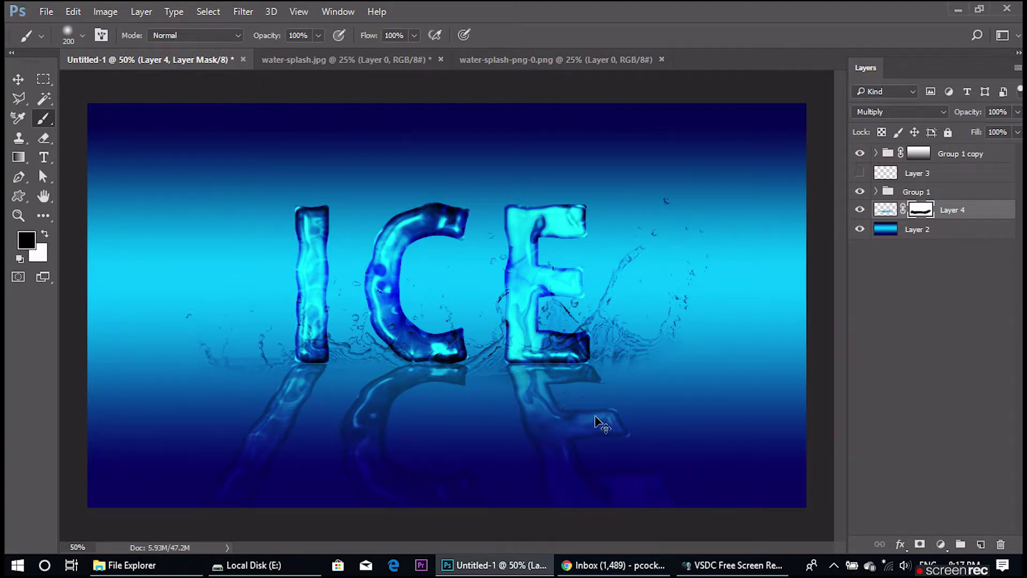
- Apply a perspective transform to Layer 4, narrowing the splash's bottom and widening its top
{"action": "key", "text": "ctrl+t"}
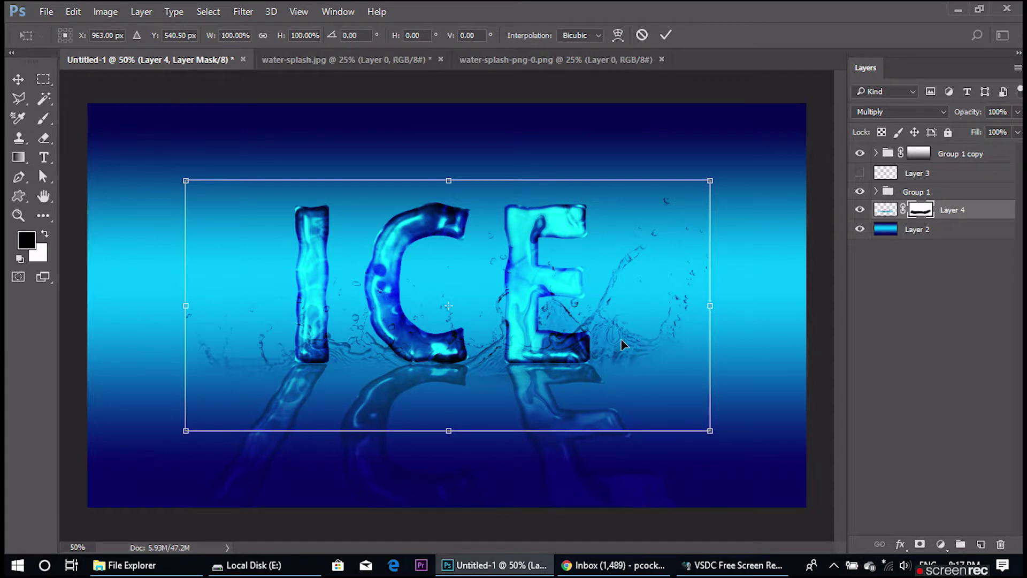
{"action": "right_click", "coordinate": [622, 344]}
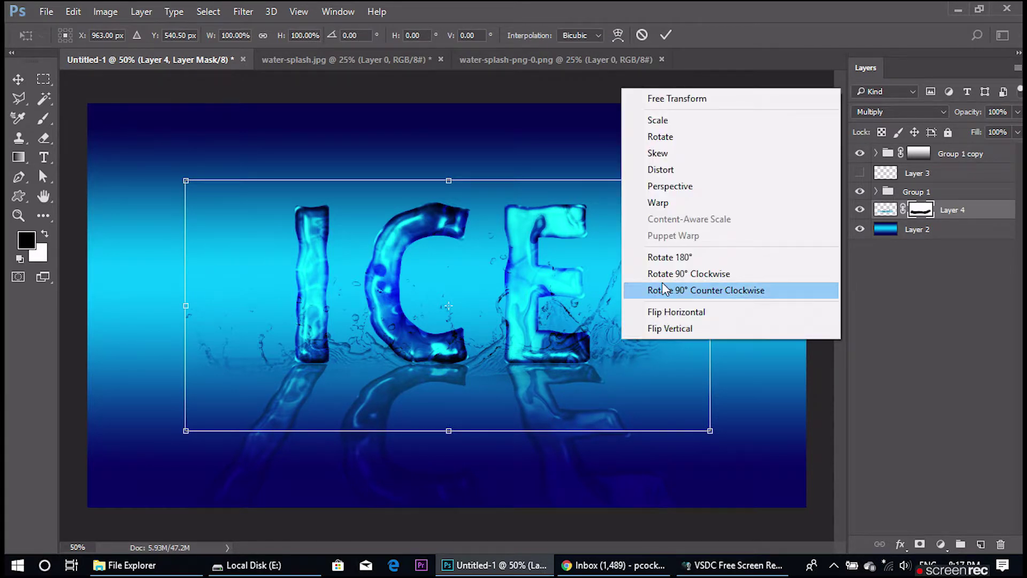
{"action": "left_click", "coordinate": [705, 187]}
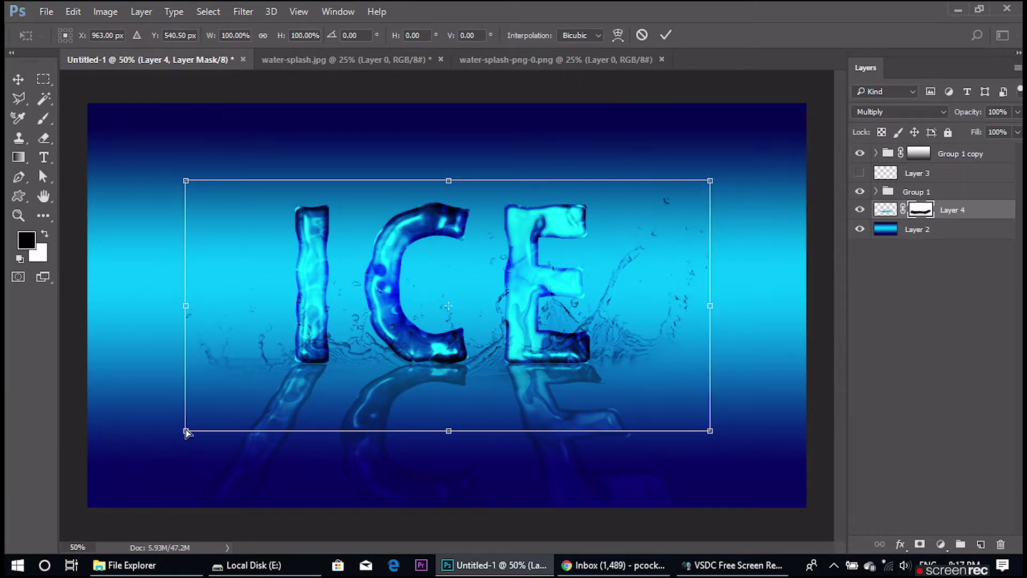
{"action": "left_click_drag", "start_coordinate": [186, 430], "coordinate": [232, 431]}
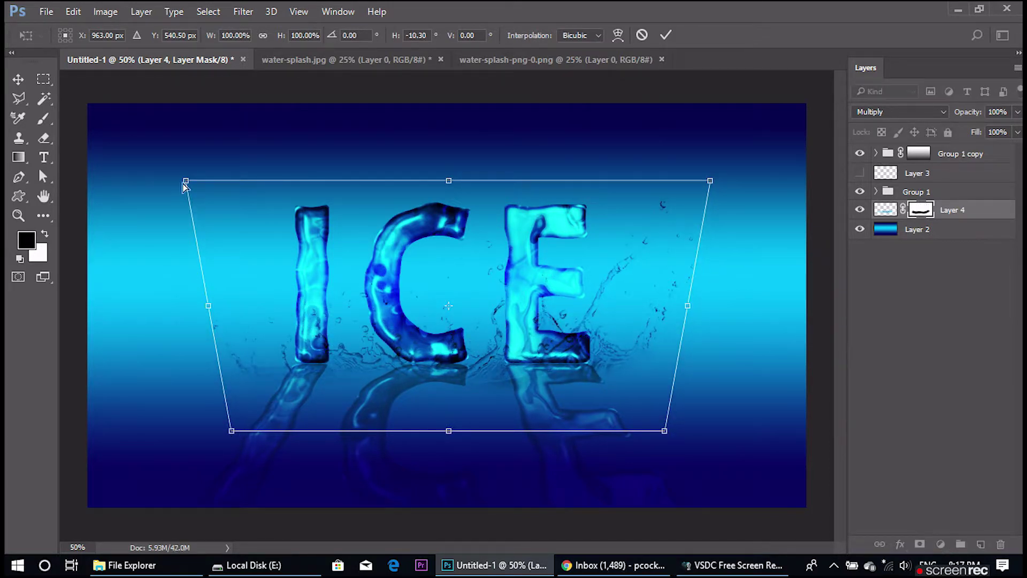
{"action": "left_click_drag", "start_coordinate": [185, 182], "coordinate": [135, 182]}
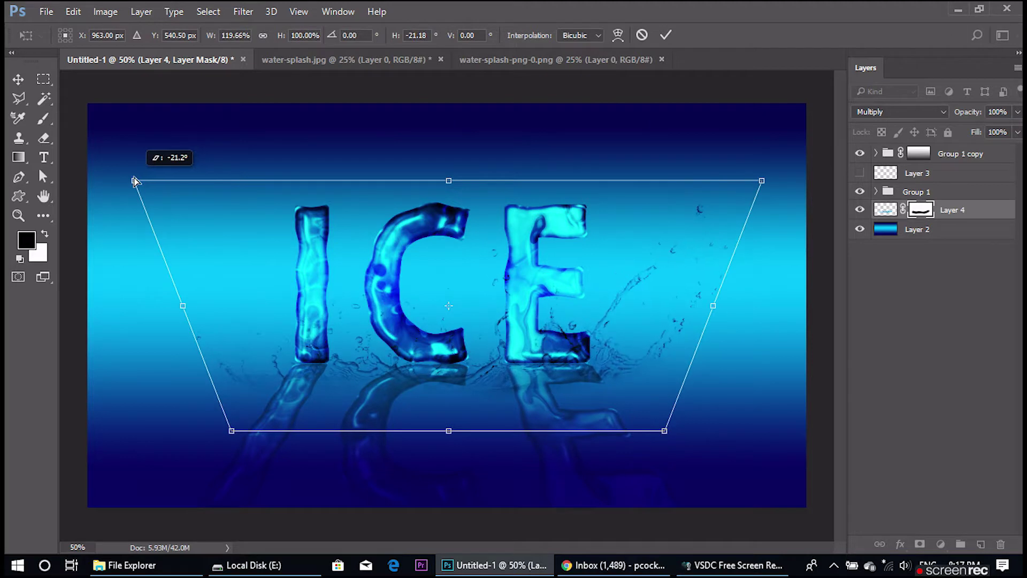
{"action": "key", "text": "Return"}
{"action": "key", "text": "b"}
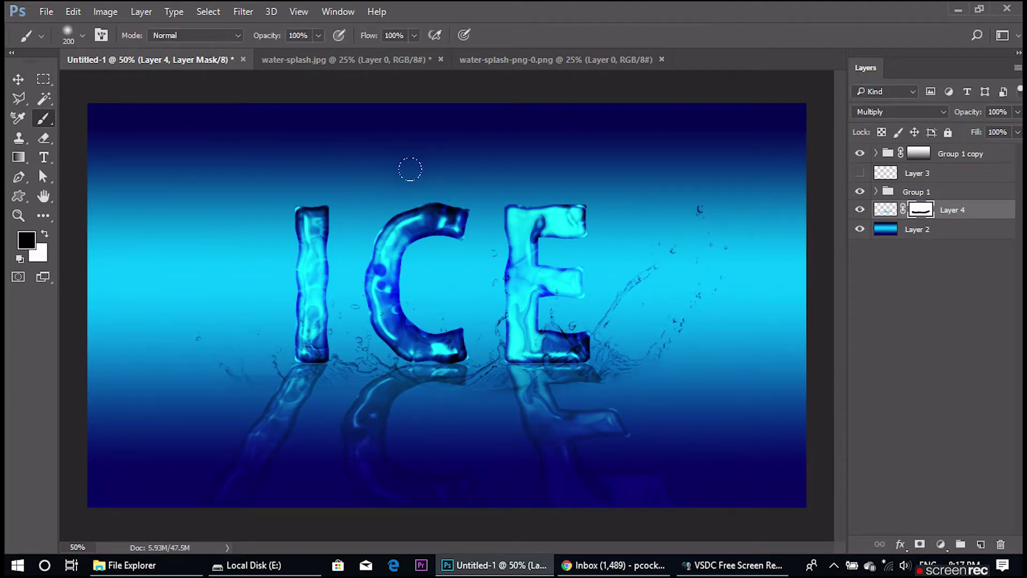
- Nudge the Layer 4 splash slightly upward behind the ICE letters and commit it
{"action": "key", "text": "ctrl+t"}
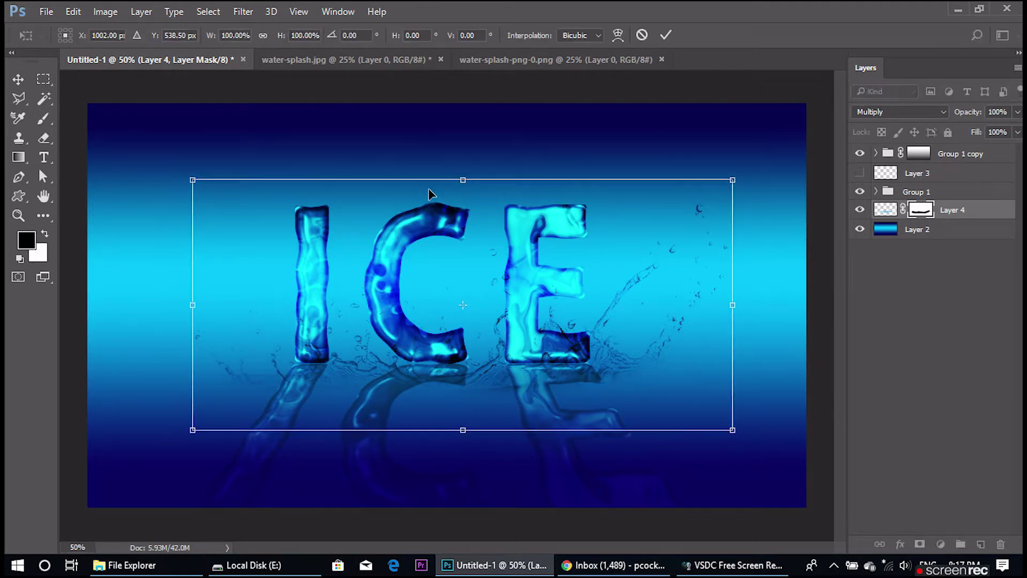
{"action": "key", "text": "shift+Up"}
{"action": "key", "text": "shift+Up"}
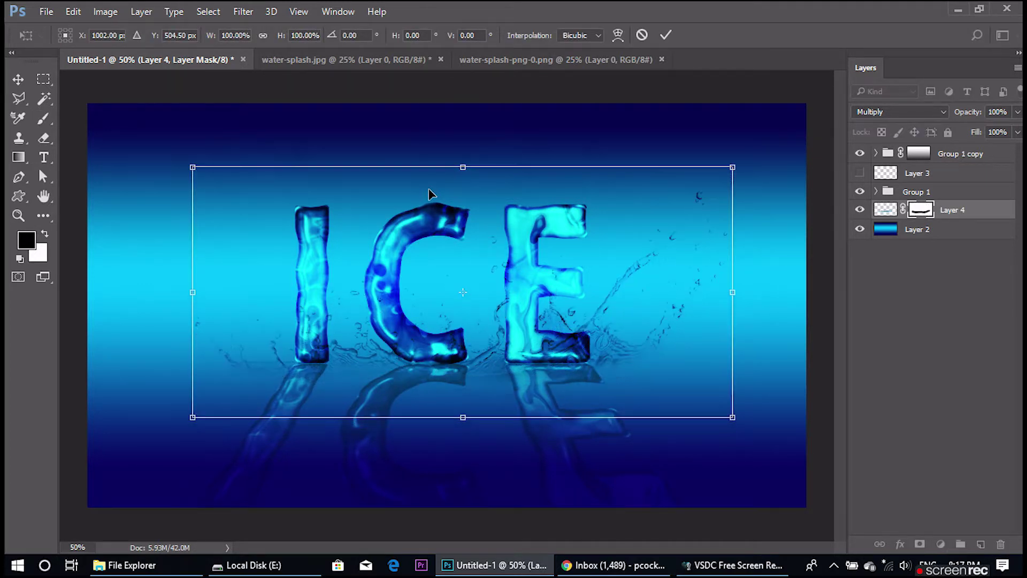
{"action": "key", "text": "shift+Up"}
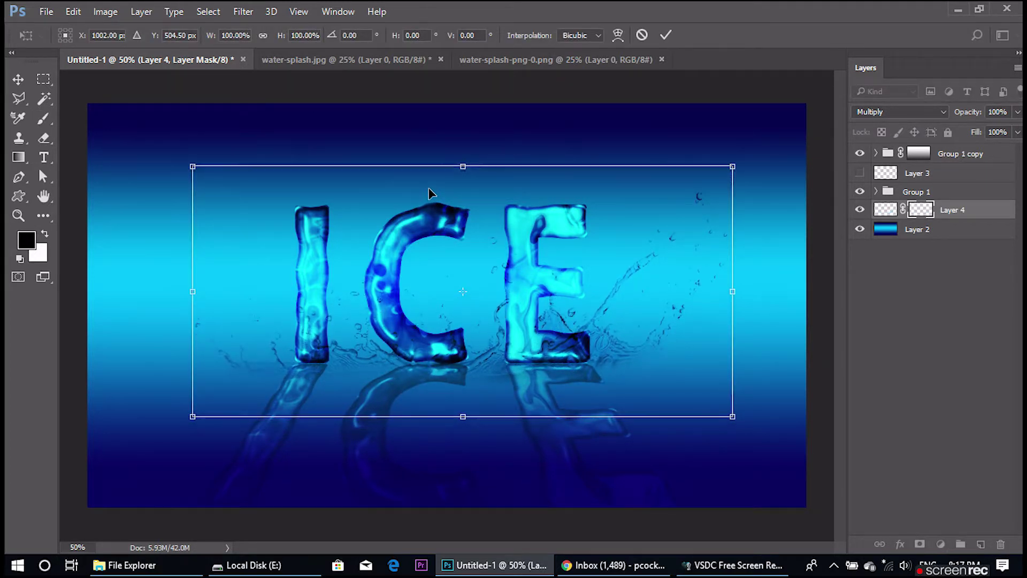
{"action": "key", "text": "shift+Up"}
{"action": "key", "text": "Down"}
{"action": "key", "text": "Down"}
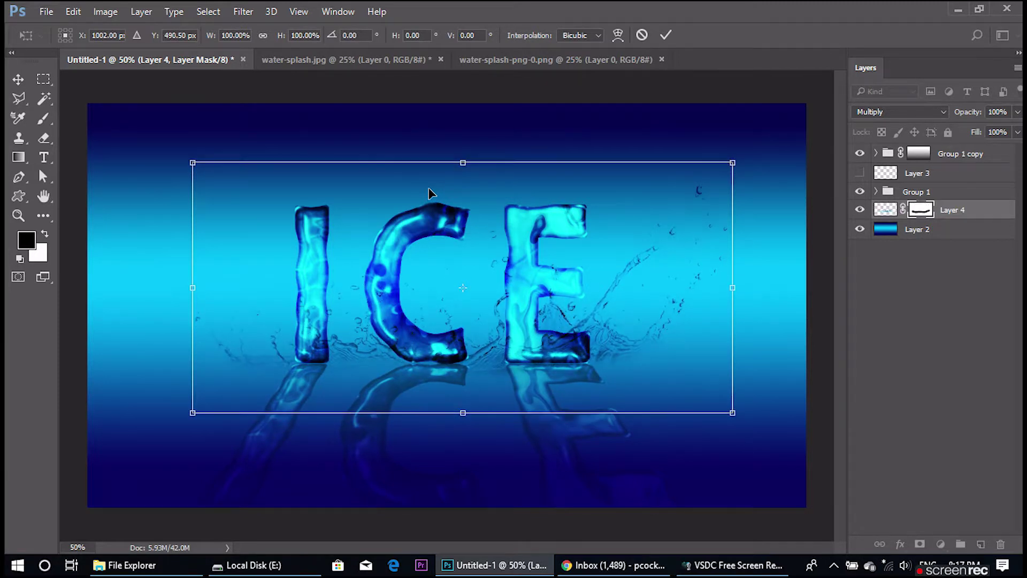
{"action": "key", "text": "Down"}
{"action": "key", "text": "Down"}
{"action": "key", "text": "Down"}
{"action": "key", "text": "Down"}
{"action": "key", "text": "Down"}
{"action": "key", "text": "Down"}
{"action": "key", "text": "Return"}
{"action": "key", "text": "b"}
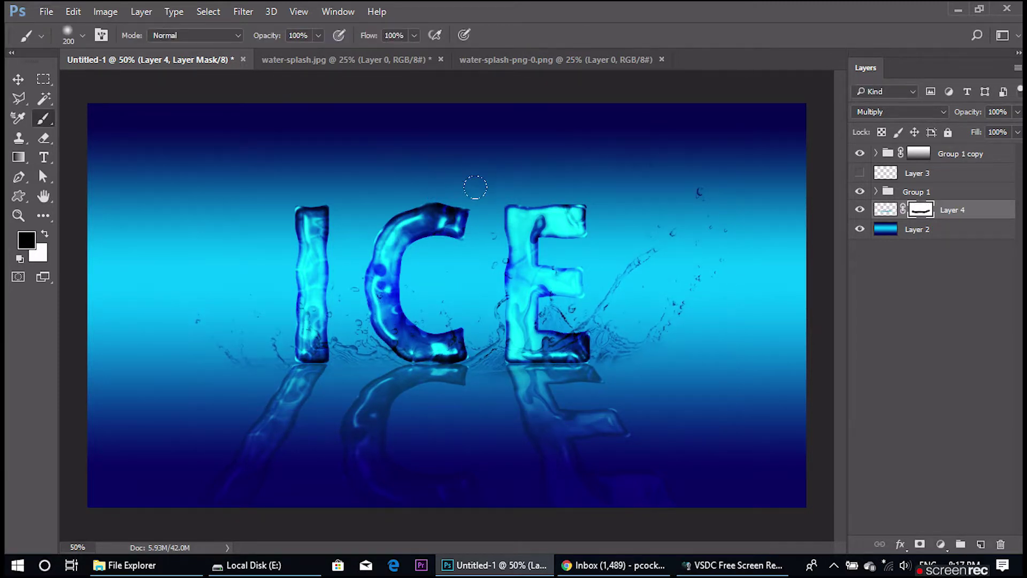
{"action": "key", "text": "v"}
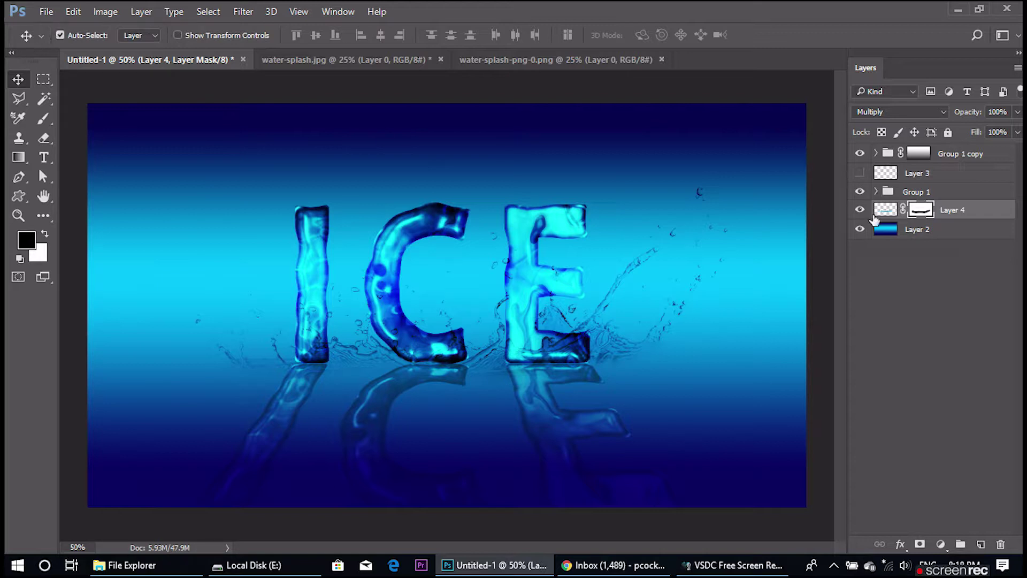
- Make Layer 3's white water splash visible
{"action": "left_click", "coordinate": [859, 173]}
{"action": "left_click", "coordinate": [860, 172]}
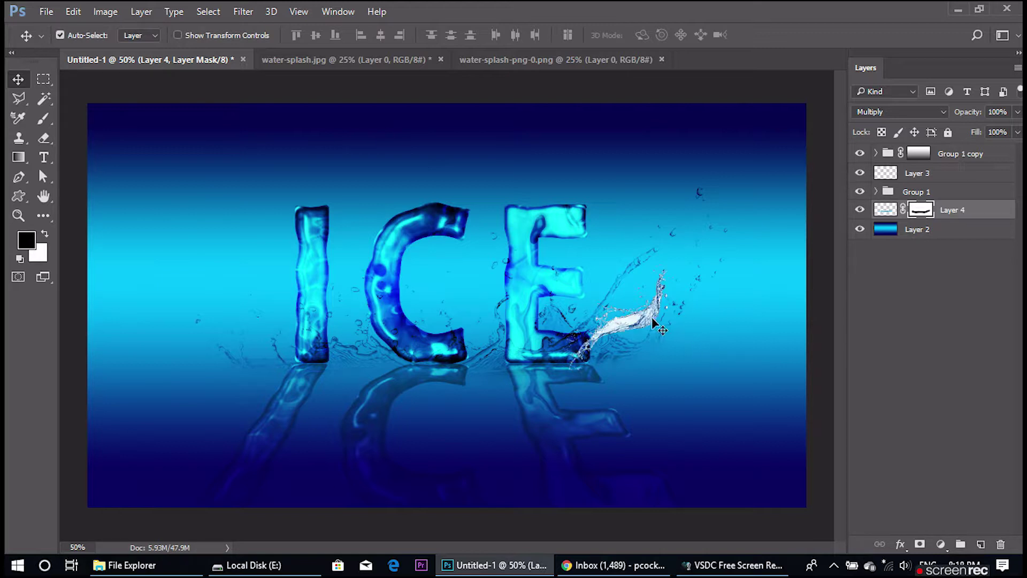
{"action": "key", "text": "ctrl+t"}
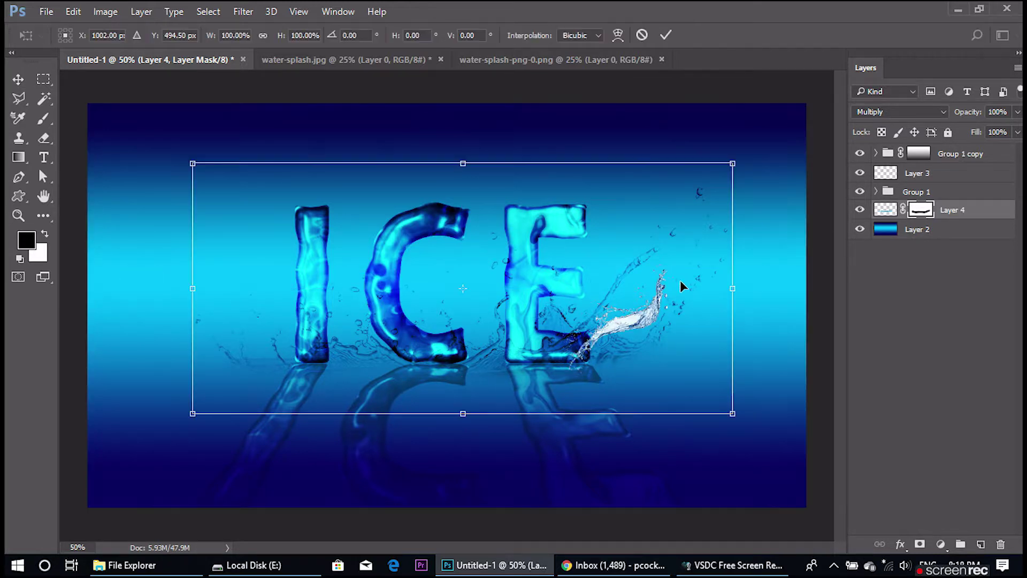
{"action": "key", "text": "Return"}
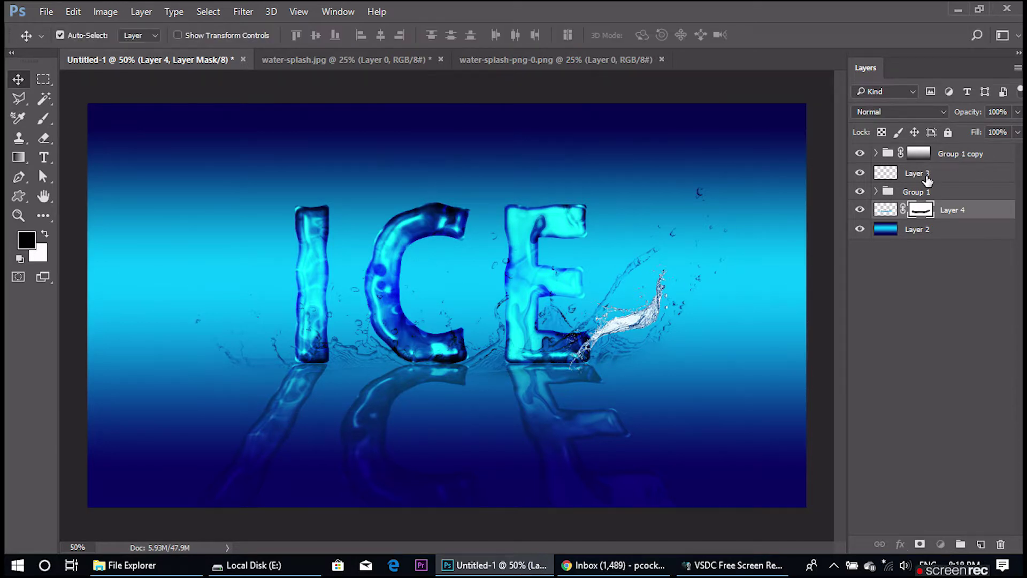
- Select Layer 3 and enlarge the white splash to about 178%, shifting it up and right
{"action": "left_click", "coordinate": [918, 173]}
{"action": "key", "text": "ctrl+t"}
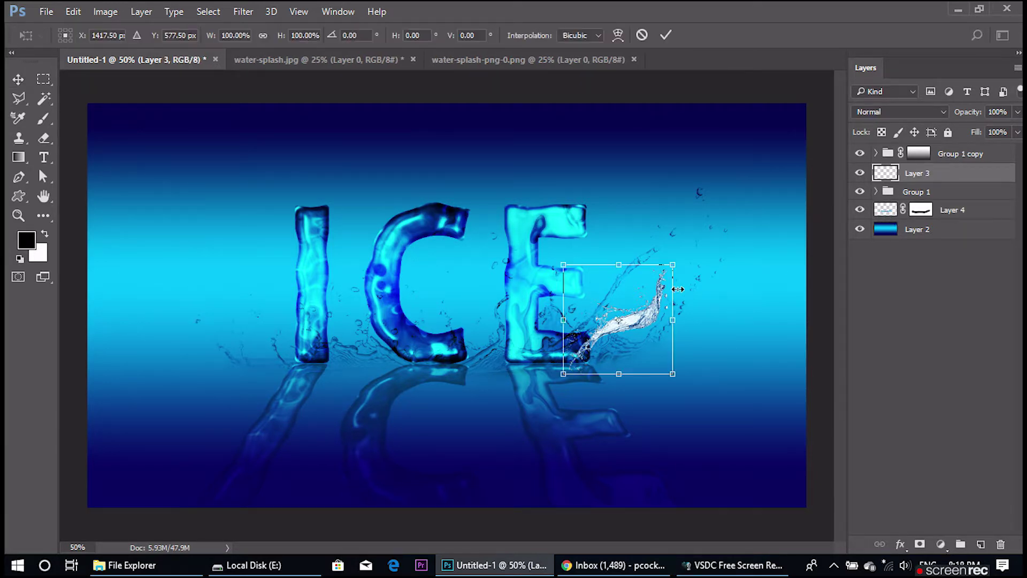
{"action": "left_click_drag", "start_coordinate": [672, 265], "coordinate": [716, 221]}
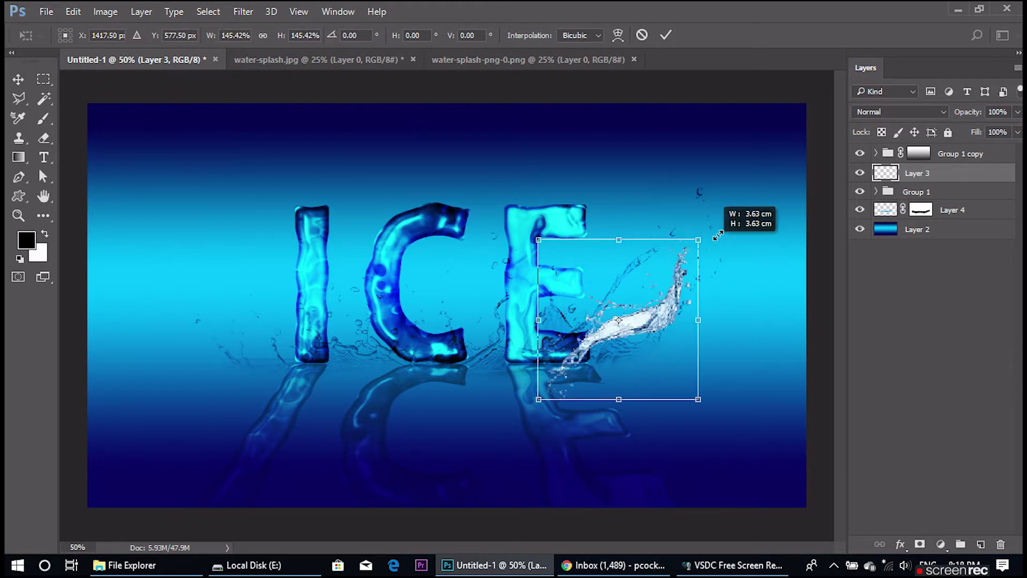
{"action": "left_click_drag", "start_coordinate": [652, 319], "coordinate": [702, 290]}
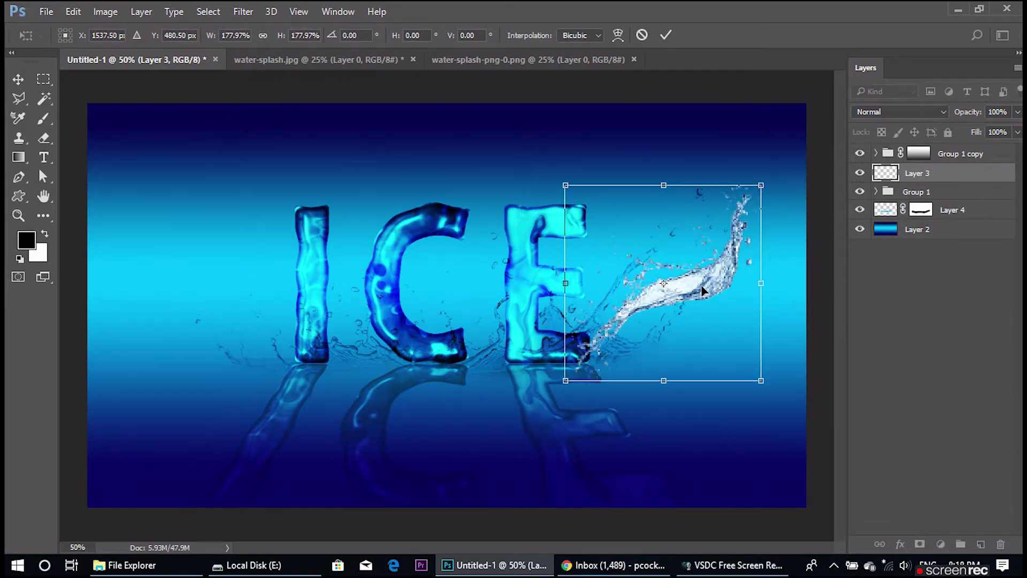
- Flip the splash horizontally, rotate it about 93°, flip it vertically, and place it left of the I
{"action": "right_click", "coordinate": [702, 290]}
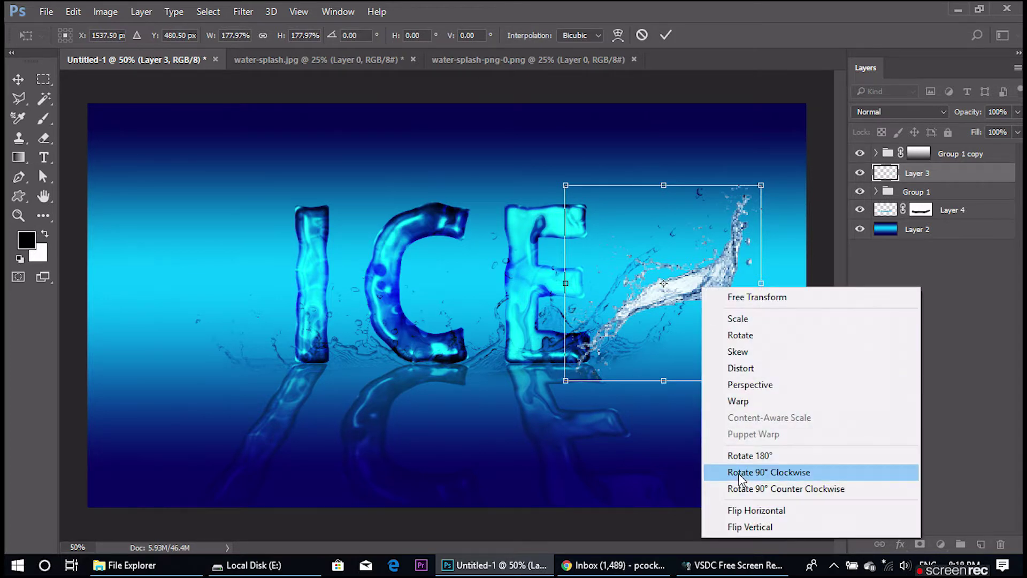
{"action": "left_click", "coordinate": [748, 511]}
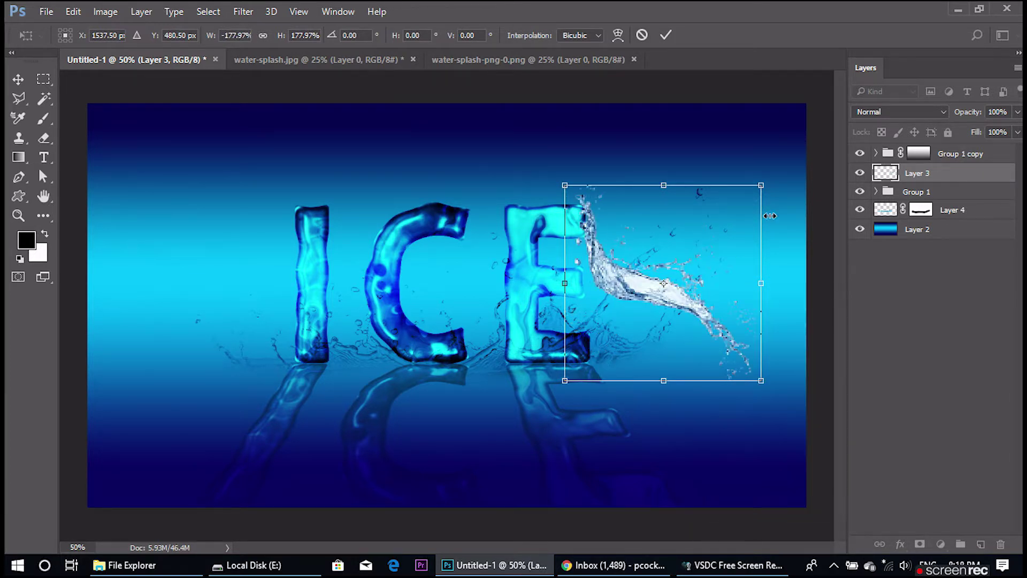
{"action": "left_click_drag", "start_coordinate": [770, 175], "coordinate": [566, 197]}
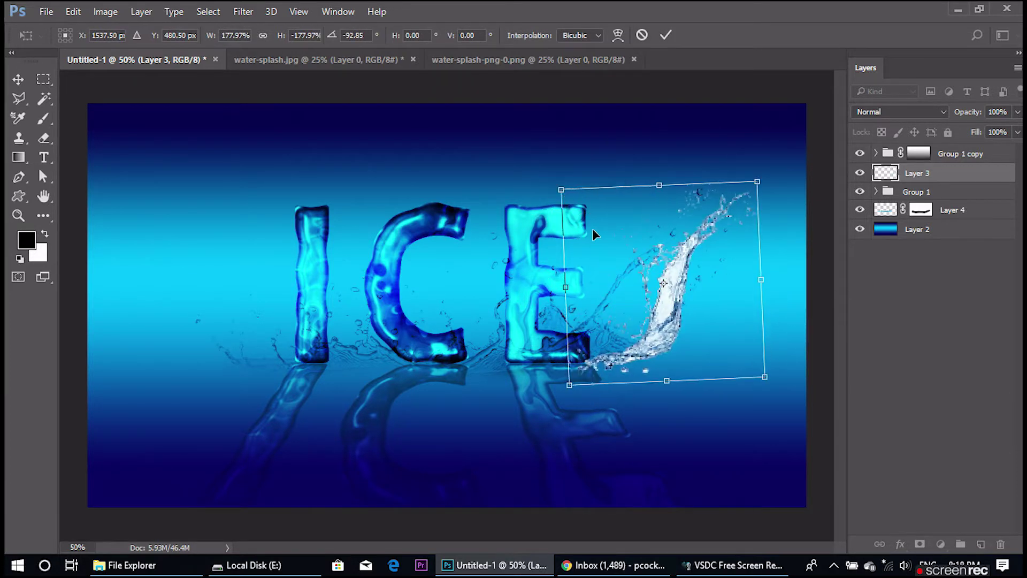
{"action": "right_click", "coordinate": [673, 303]}
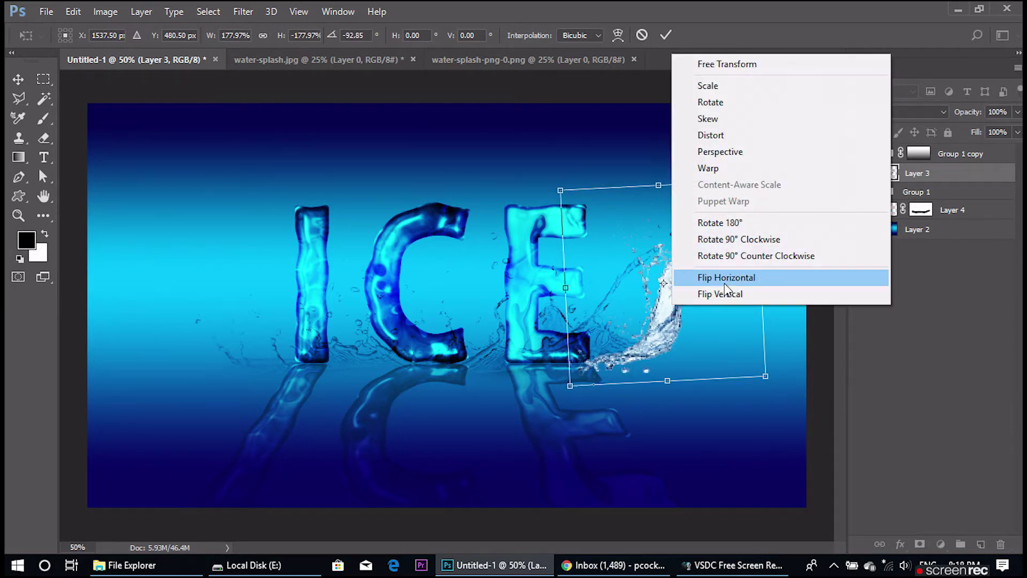
{"action": "left_click", "coordinate": [711, 301]}
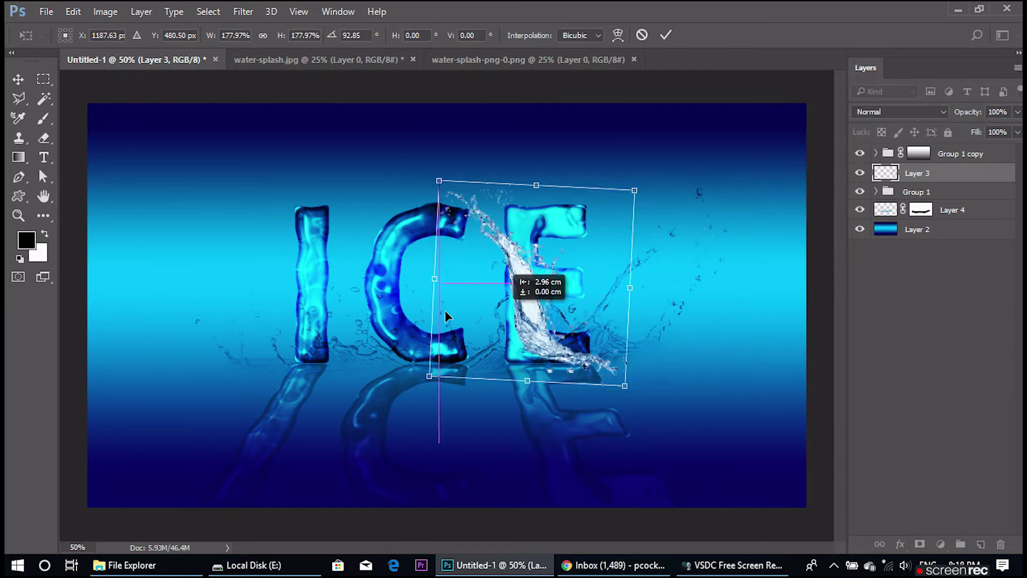
{"action": "left_click_drag", "start_coordinate": [665, 313], "coordinate": [271, 309]}
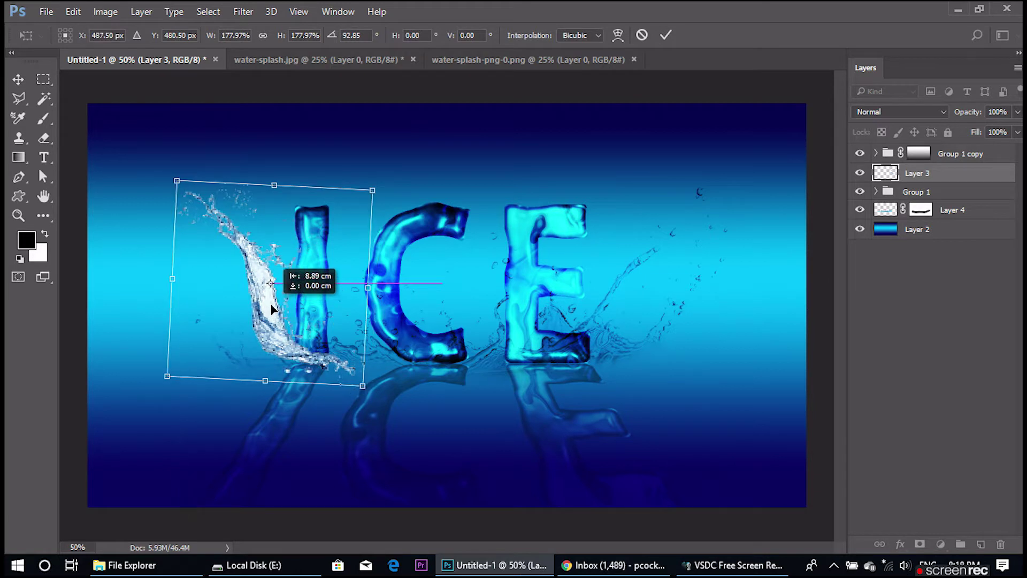
{"action": "key", "text": "Return"}
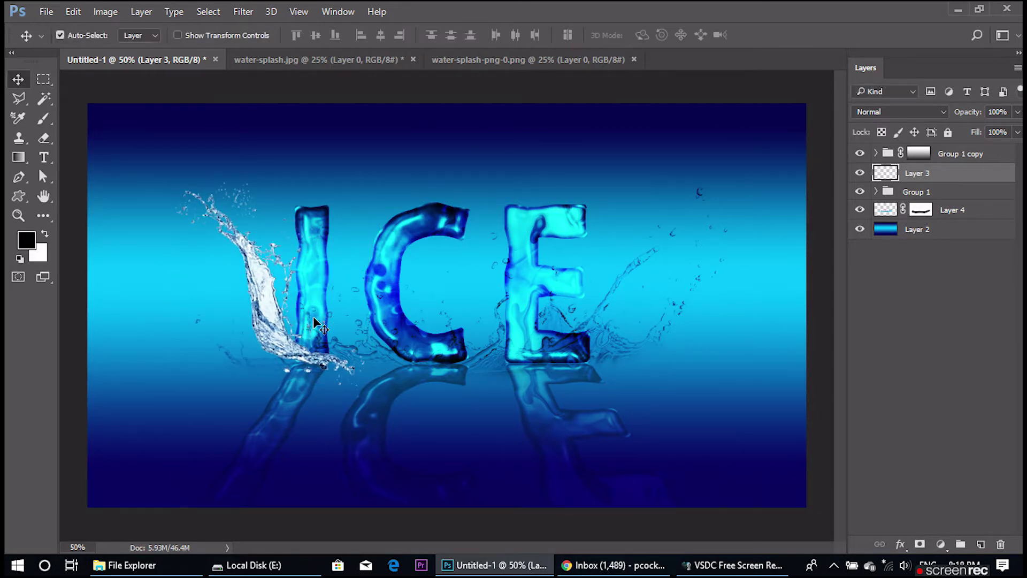
- Set Layer 3 to Soft Light and rescale it to about 110% around the letter I
{"action": "left_click", "coordinate": [913, 115]}
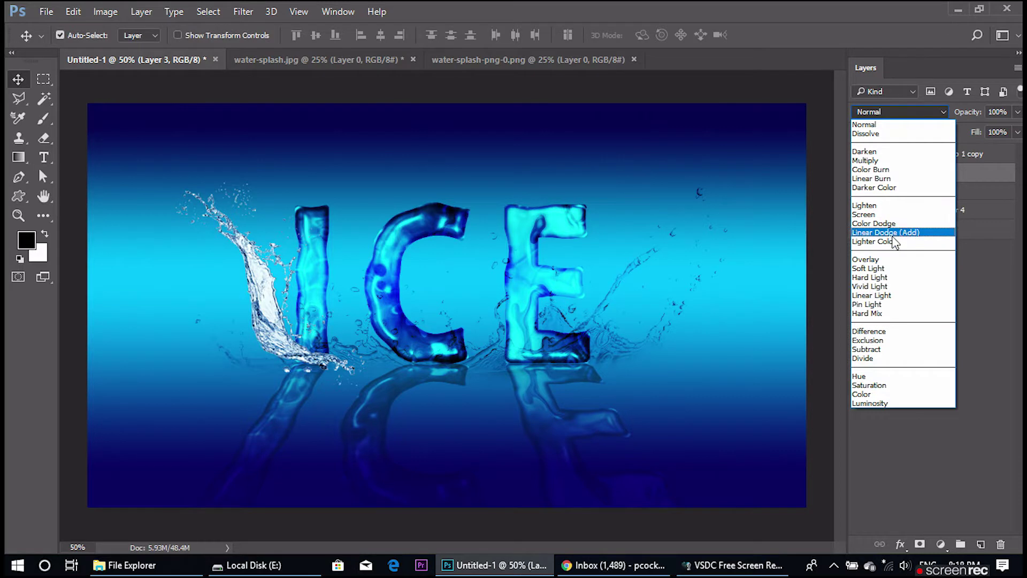
{"action": "left_click", "coordinate": [893, 268]}
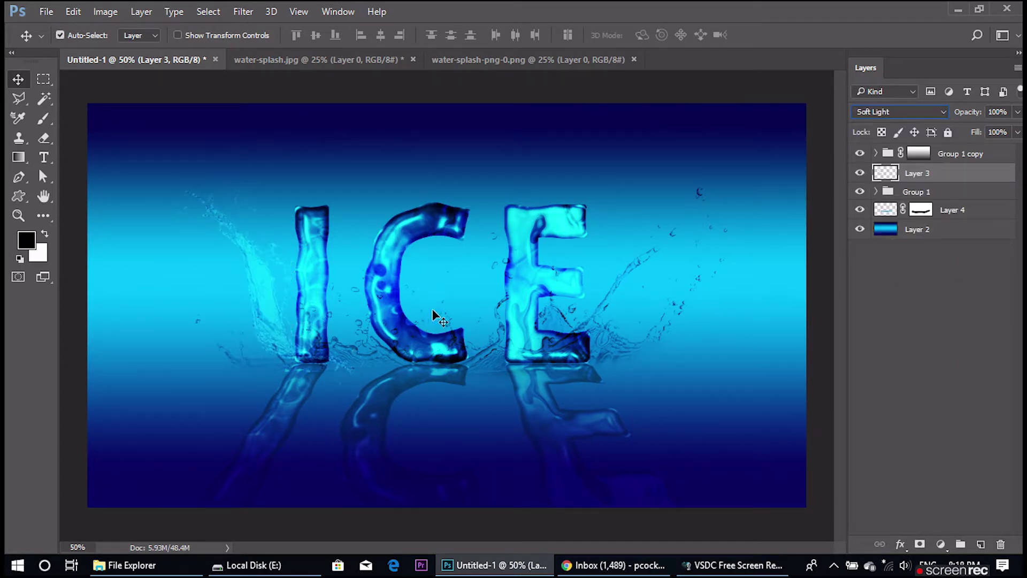
{"action": "key", "text": "ctrl+t"}
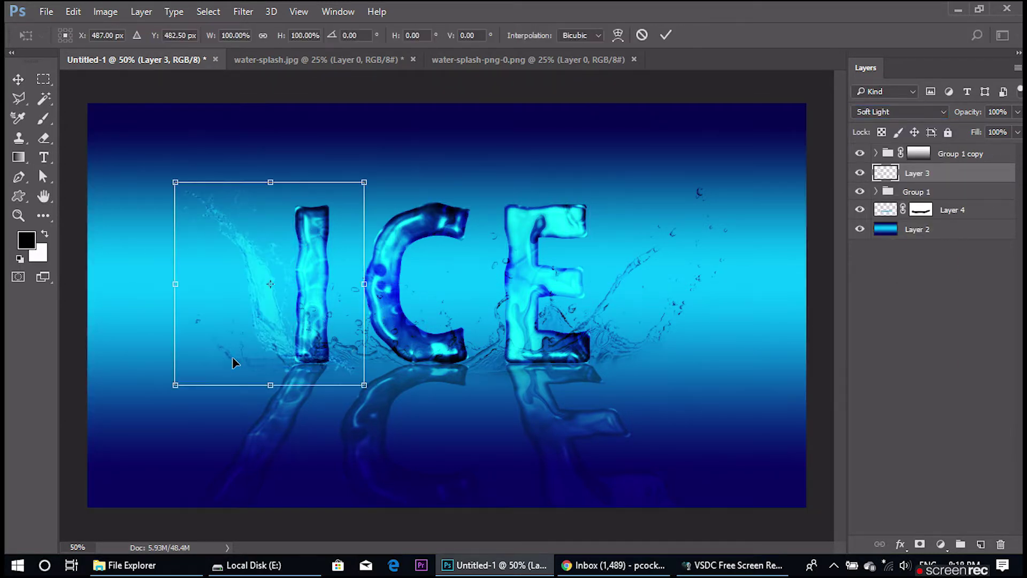
{"action": "left_click_drag", "start_coordinate": [366, 385], "coordinate": [347, 381]}
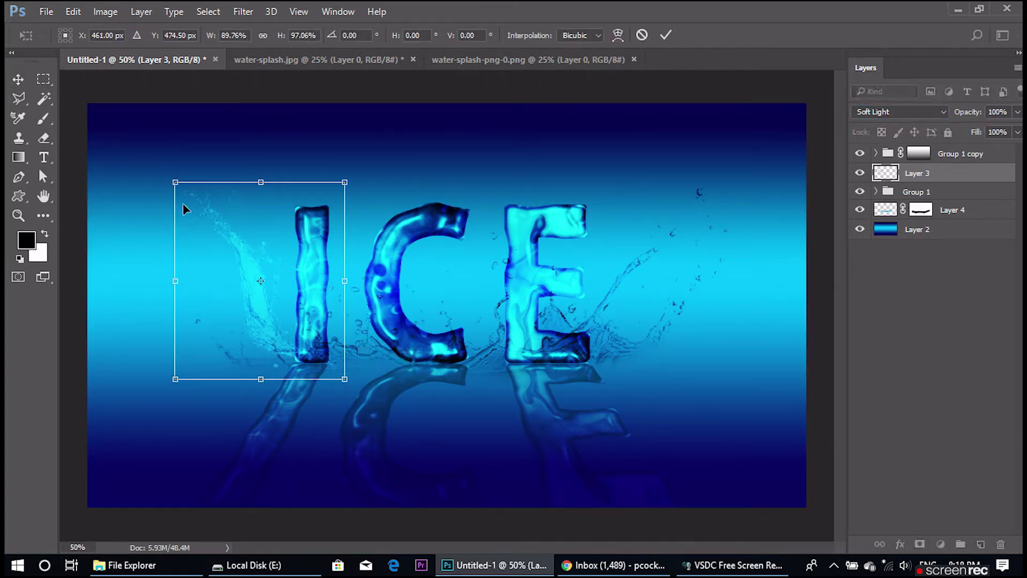
{"action": "left_click_drag", "start_coordinate": [171, 181], "coordinate": [132, 142]}
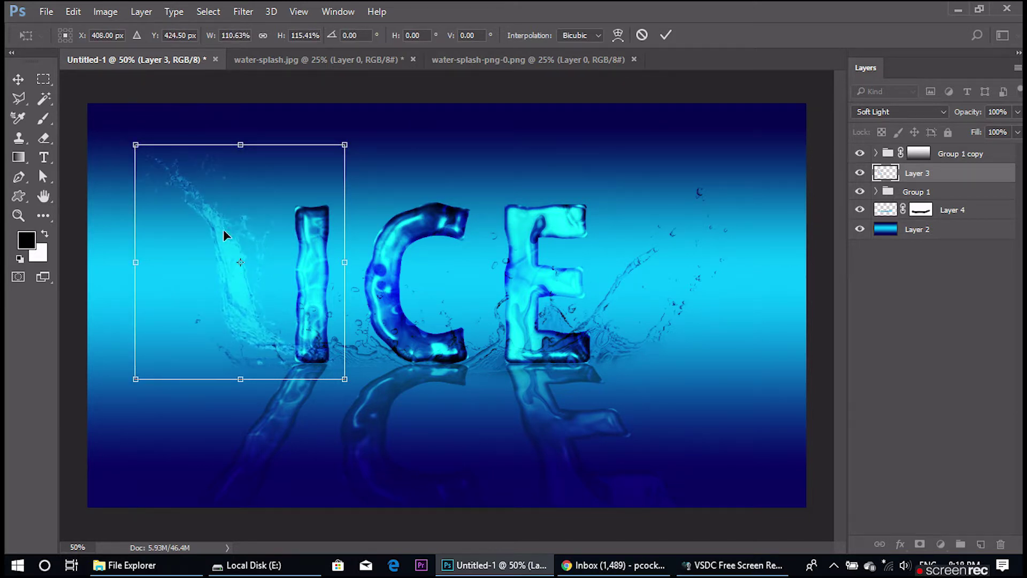
{"action": "left_click_drag", "start_coordinate": [230, 246], "coordinate": [250, 235]}
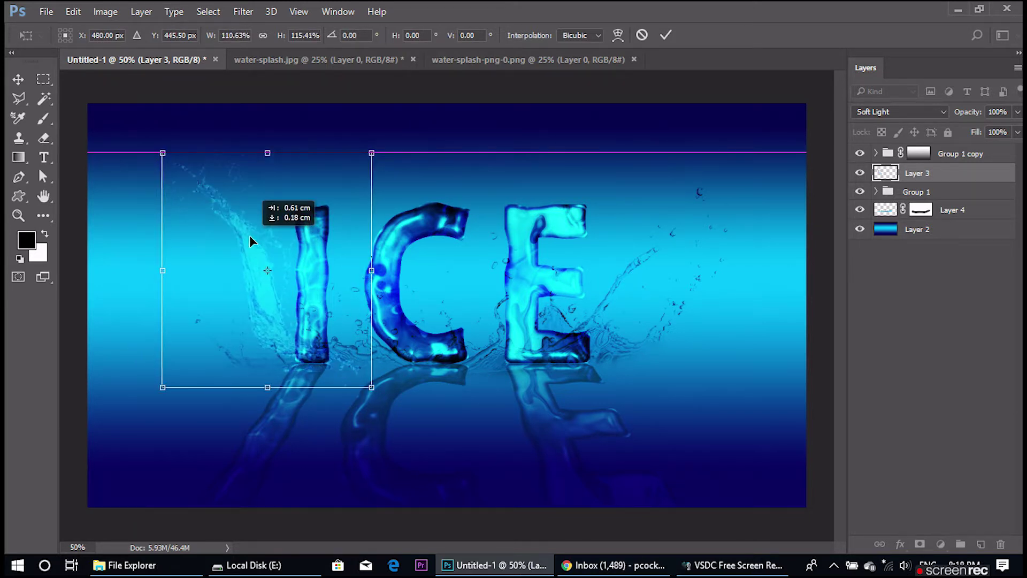
{"action": "key", "text": "Return"}
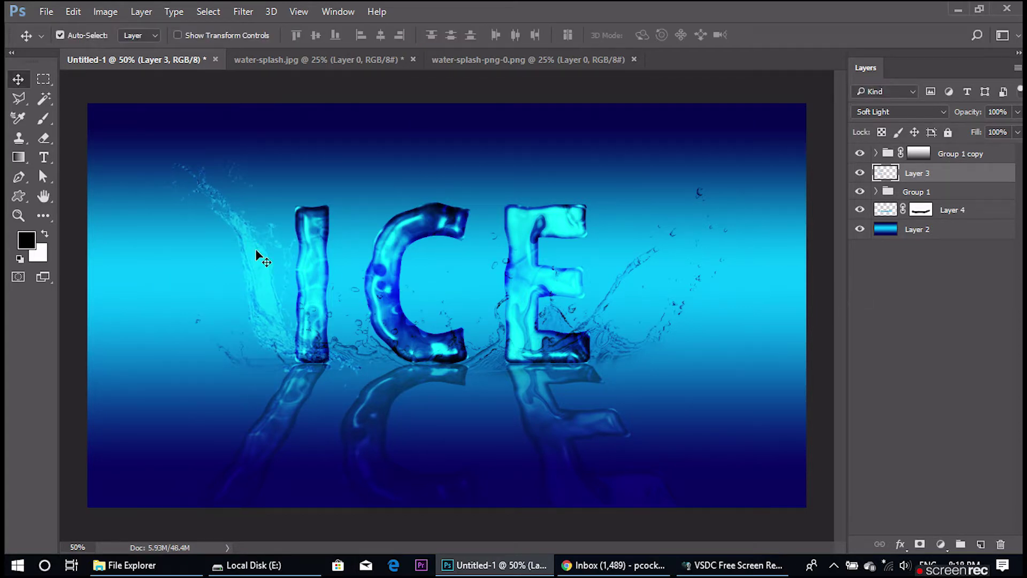
- Alt-drag a copy of the Layer 3 splash, flip it horizontally, and place it just right of the E
{"action": "left_click_drag", "start_coordinate": [249, 251], "coordinate": [464, 265]}
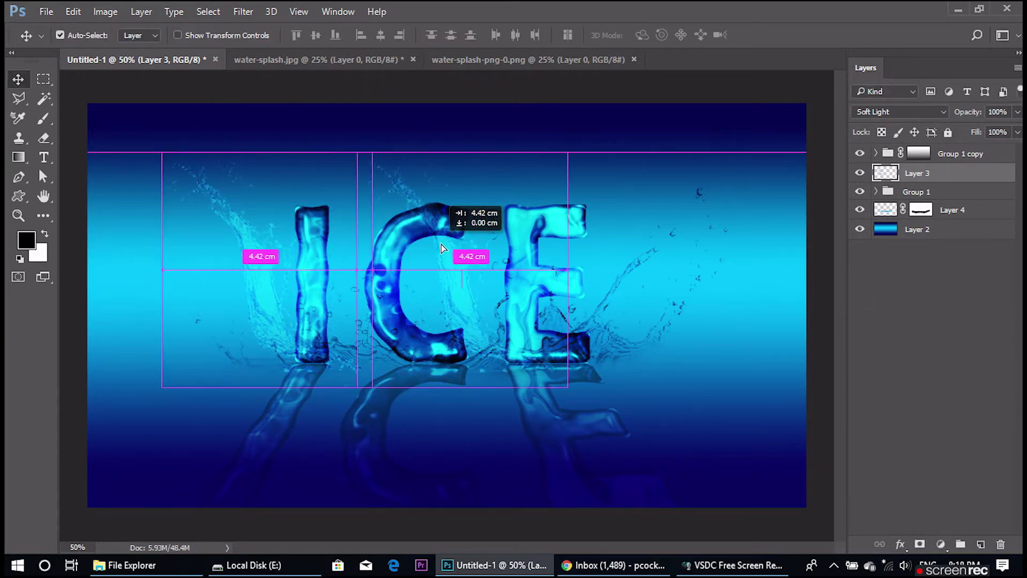
{"action": "key", "text": "ctrl+t"}
{"action": "right_click", "coordinate": [405, 188]}
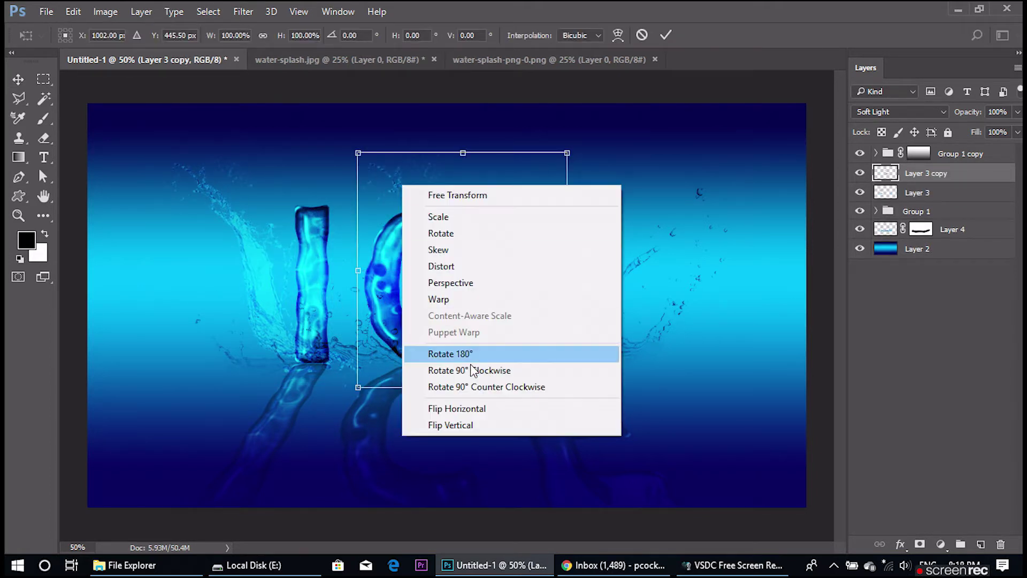
{"action": "left_click", "coordinate": [404, 189]}
{"action": "right_click", "coordinate": [404, 188]}
{"action": "left_click", "coordinate": [457, 408]}
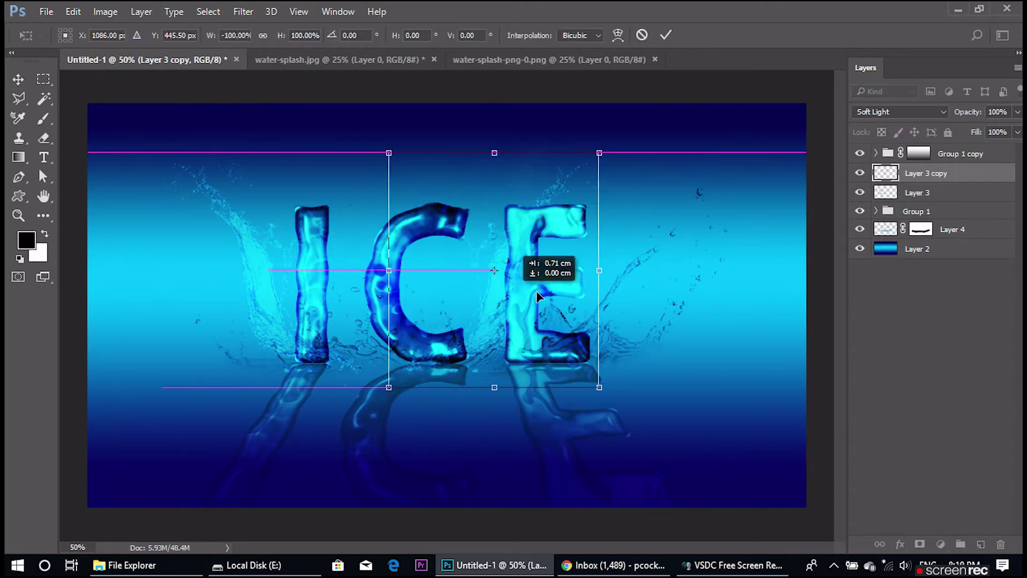
{"action": "left_click_drag", "start_coordinate": [476, 303], "coordinate": [659, 289]}
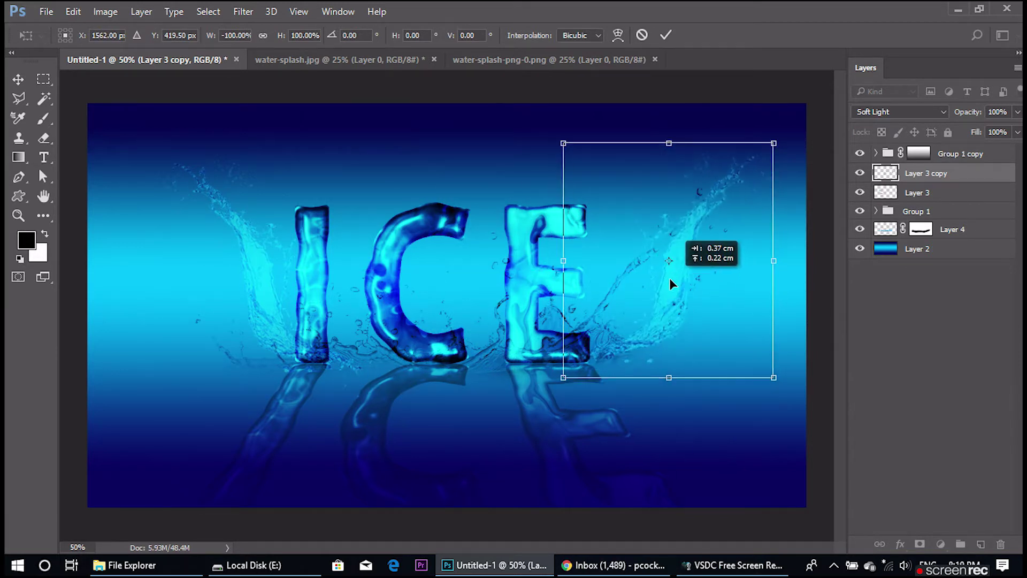
{"action": "left_click_drag", "start_coordinate": [660, 289], "coordinate": [671, 286]}
{"action": "key", "text": "Return"}
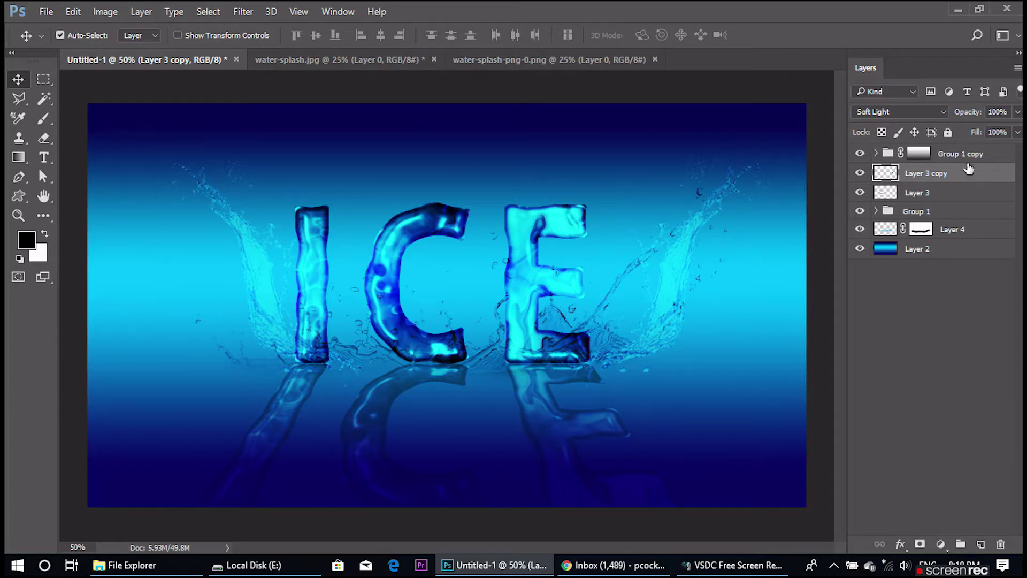
- Set both the Layer 3 copy and Layer 3 splashes to the Multiply blend mode
{"action": "left_click", "coordinate": [883, 113]}
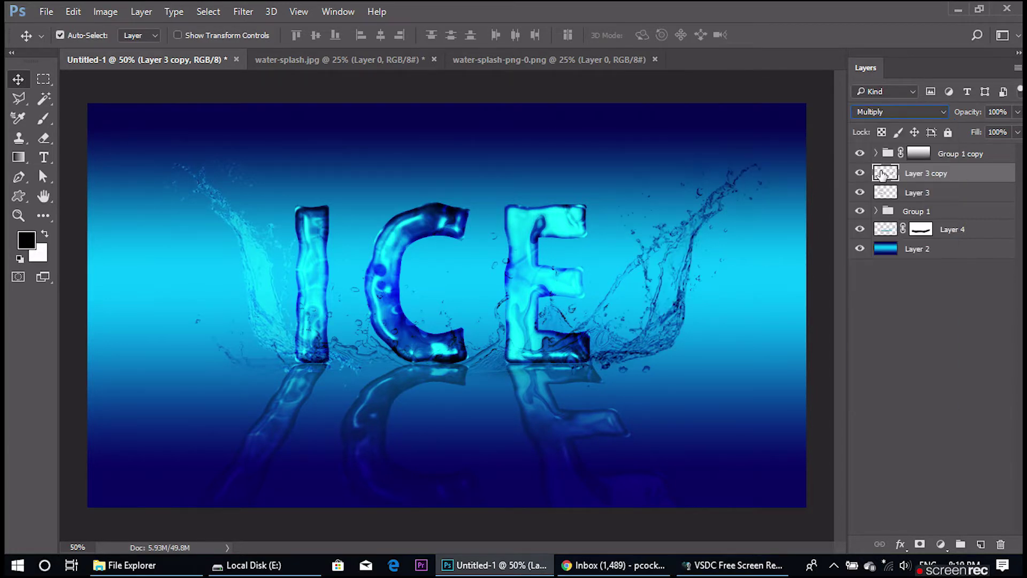
{"action": "left_click", "coordinate": [871, 161]}
{"action": "left_click", "coordinate": [912, 198]}
{"action": "left_click", "coordinate": [898, 111]}
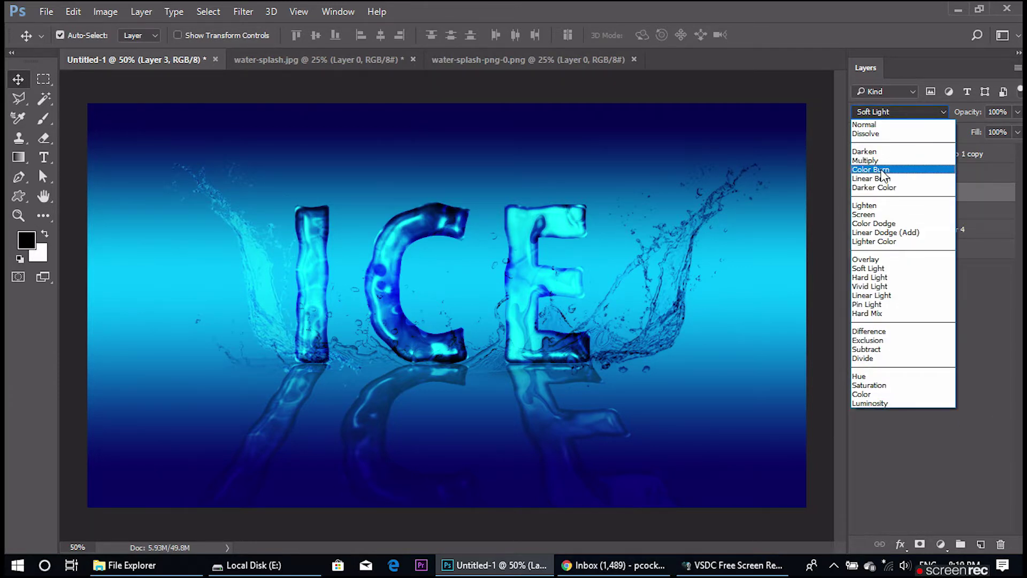
{"action": "left_click", "coordinate": [864, 161]}
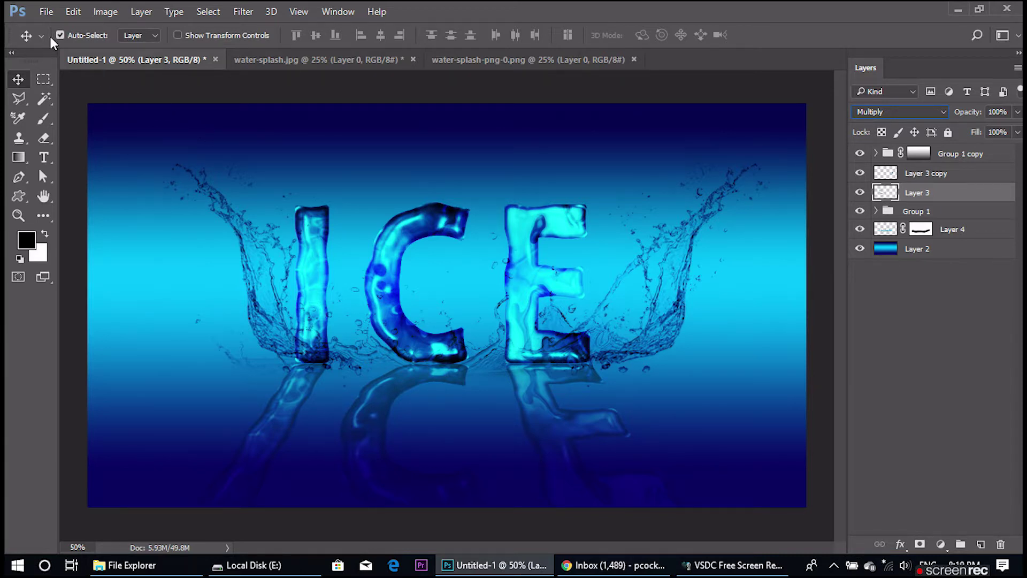
{"action": "left_click", "coordinate": [46, 12]}
- Browse the photoshop class 10 folder and open the three-ice-cubes image
{"action": "left_click", "coordinate": [70, 40]}
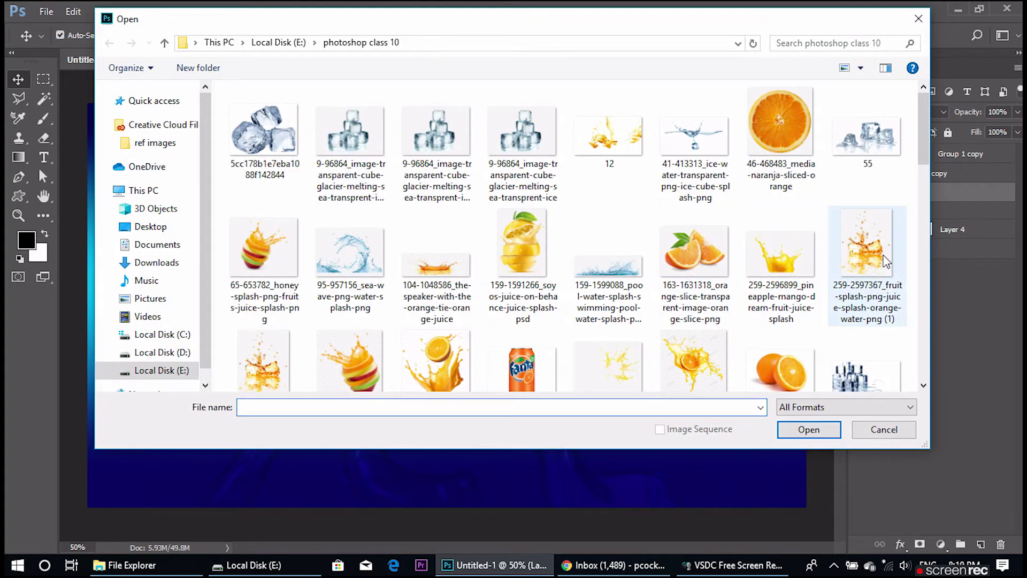
{"action": "left_click", "coordinate": [883, 261]}
{"action": "scroll", "coordinate": [856, 289], "scroll_direction": "down", "scroll_amount": 5}
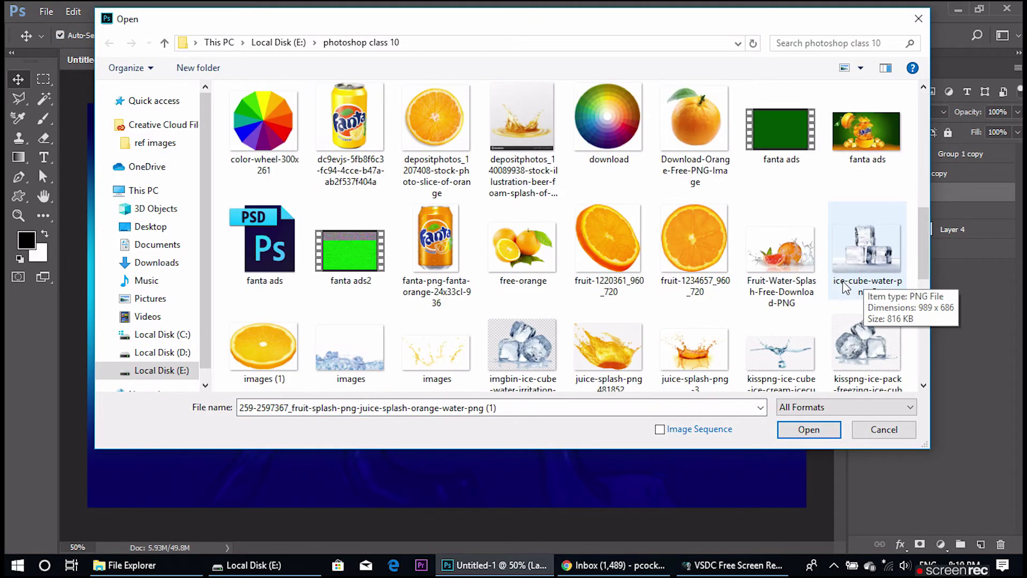
{"action": "scroll", "coordinate": [848, 298], "scroll_direction": "down", "scroll_amount": 3}
{"action": "scroll", "coordinate": [781, 294], "scroll_direction": "down", "scroll_amount": 2}
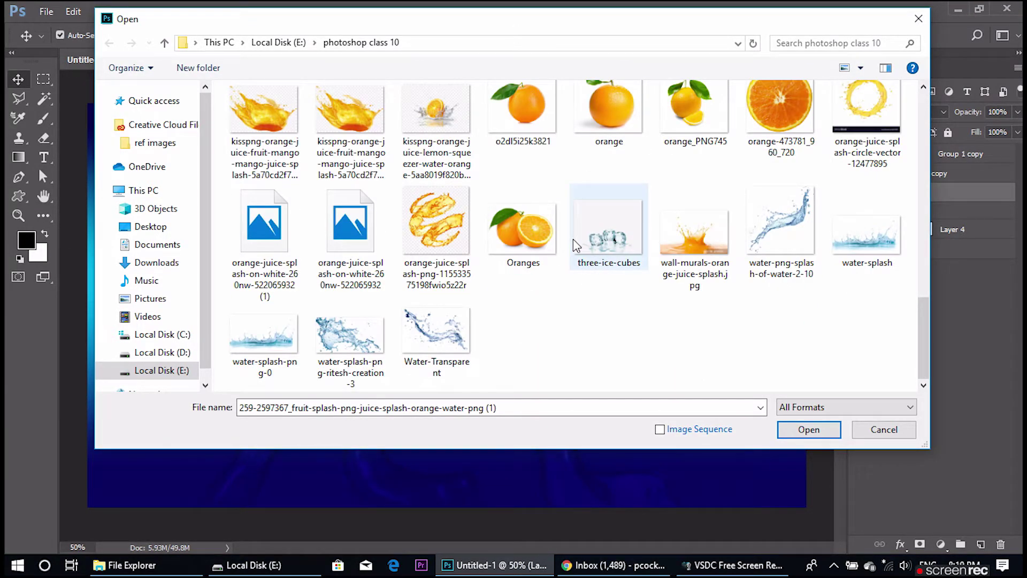
{"action": "scroll", "coordinate": [572, 238], "scroll_direction": "up", "scroll_amount": 5}
{"action": "scroll", "coordinate": [573, 238], "scroll_direction": "up", "scroll_amount": 3}
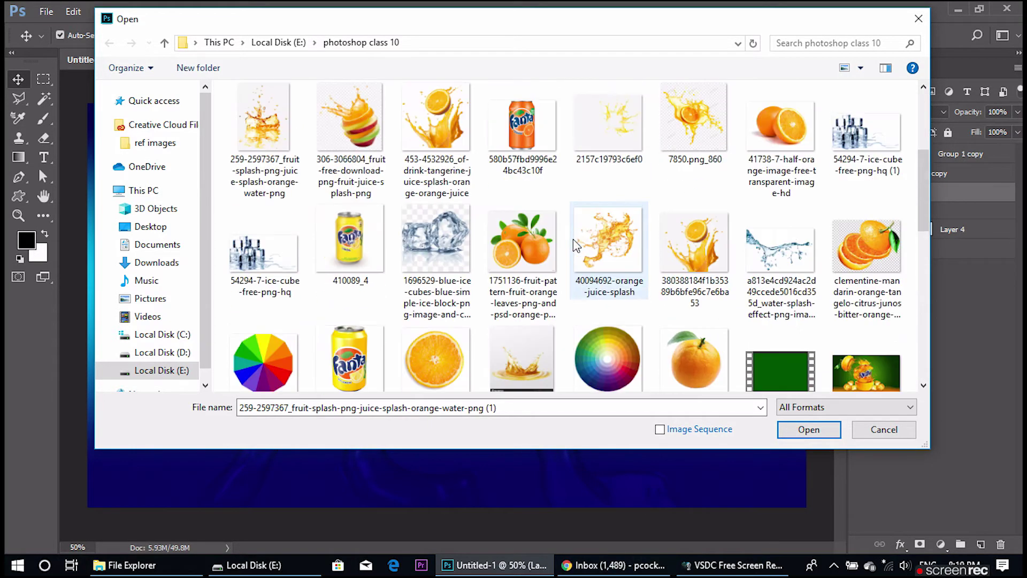
{"action": "scroll", "coordinate": [573, 239], "scroll_direction": "down", "scroll_amount": 4}
{"action": "scroll", "coordinate": [573, 239], "scroll_direction": "down", "scroll_amount": 3}
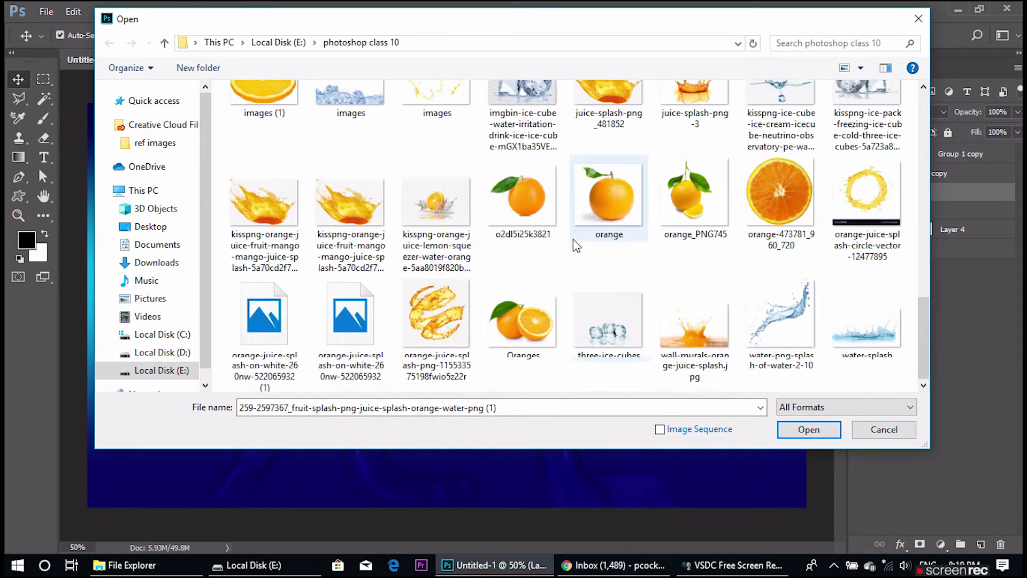
{"action": "scroll", "coordinate": [583, 245], "scroll_direction": "down", "scroll_amount": 2}
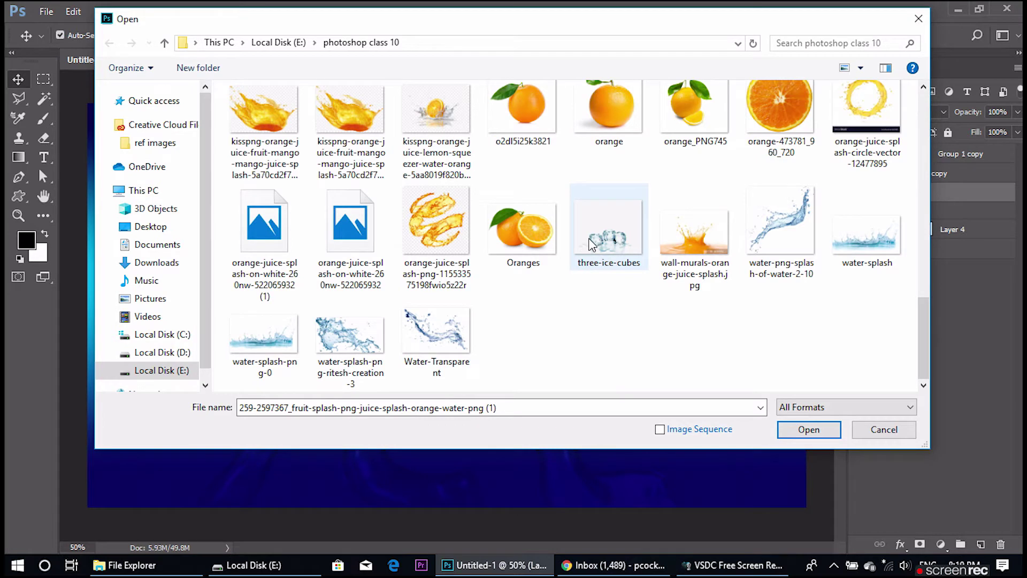
{"action": "mouse_move", "coordinate": [608, 325]}
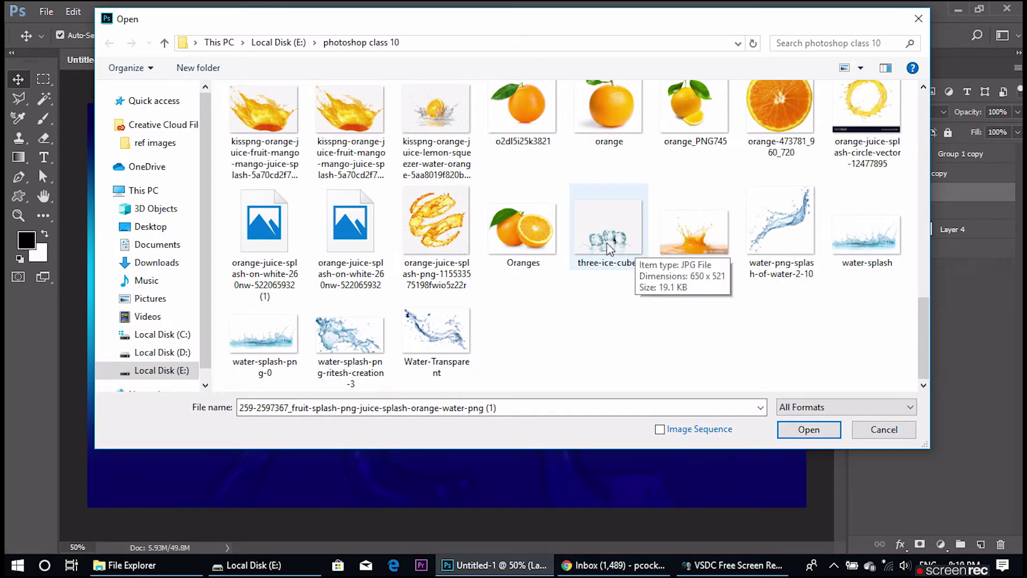
{"action": "left_click", "coordinate": [622, 244]}
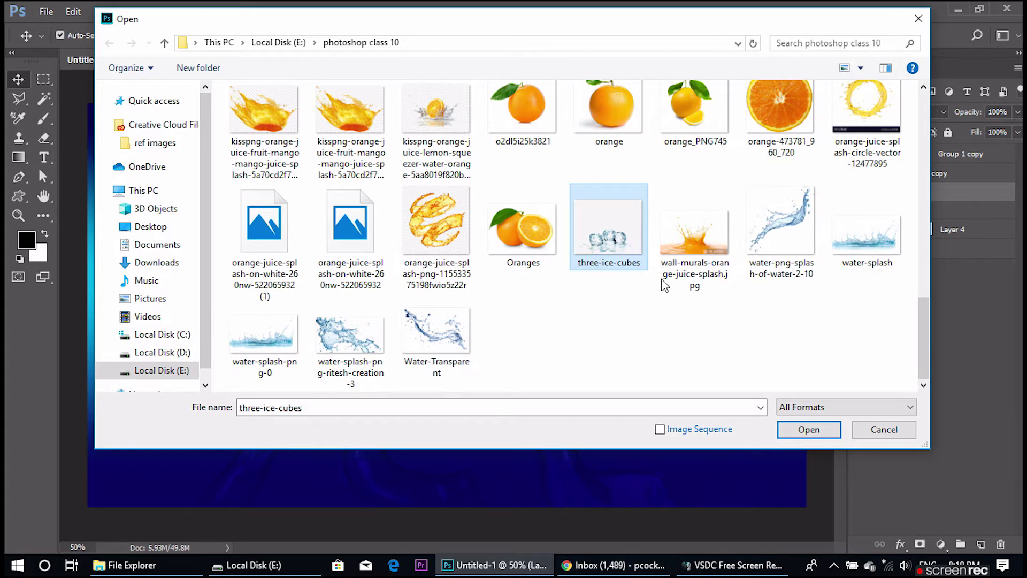
{"action": "left_click", "coordinate": [800, 435]}
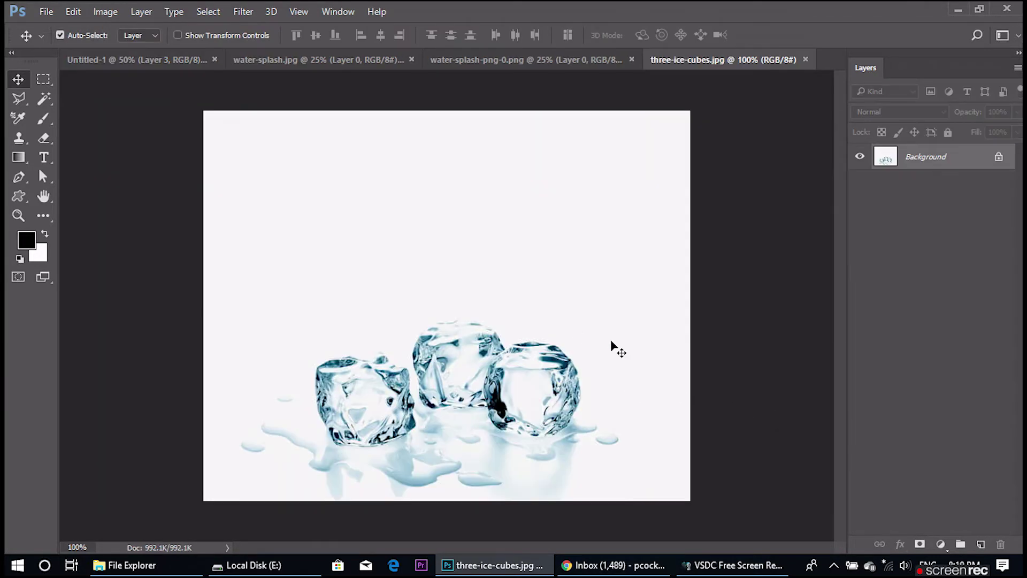
- Open the 55 ice-cube image, then close both ice-cube images and return to the ICE document
{"action": "left_click", "coordinate": [56, 11]}
{"action": "key", "text": "Escape"}
{"action": "key", "text": "ctrl+o"}
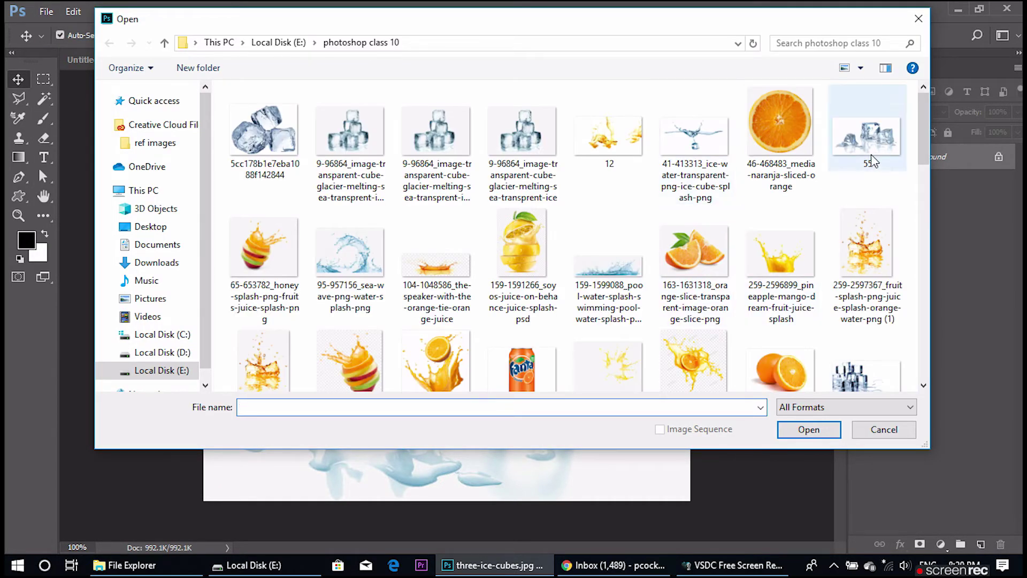
{"action": "left_click", "coordinate": [871, 158]}
{"action": "left_click", "coordinate": [808, 429]}
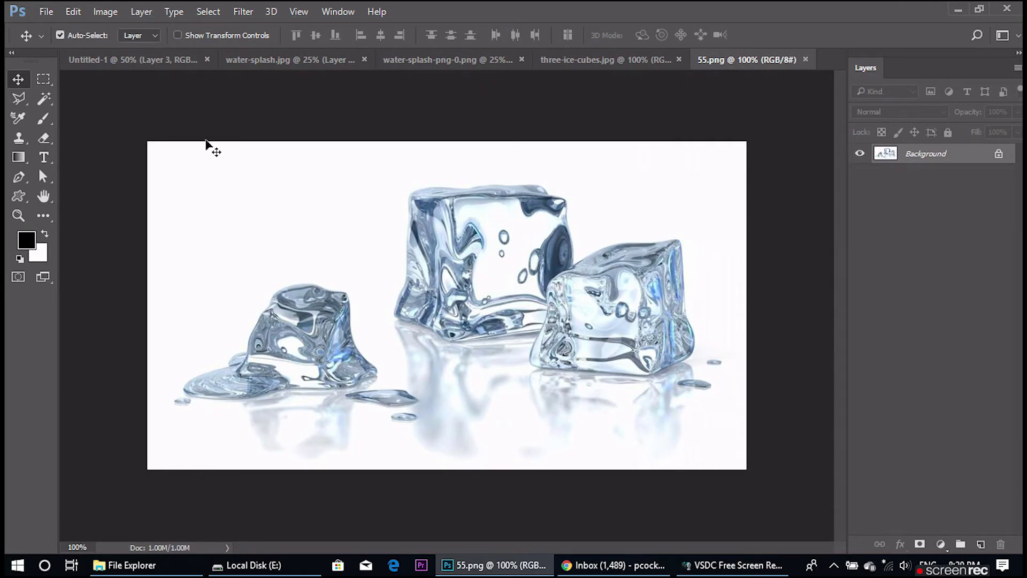
{"action": "left_click", "coordinate": [46, 11]}
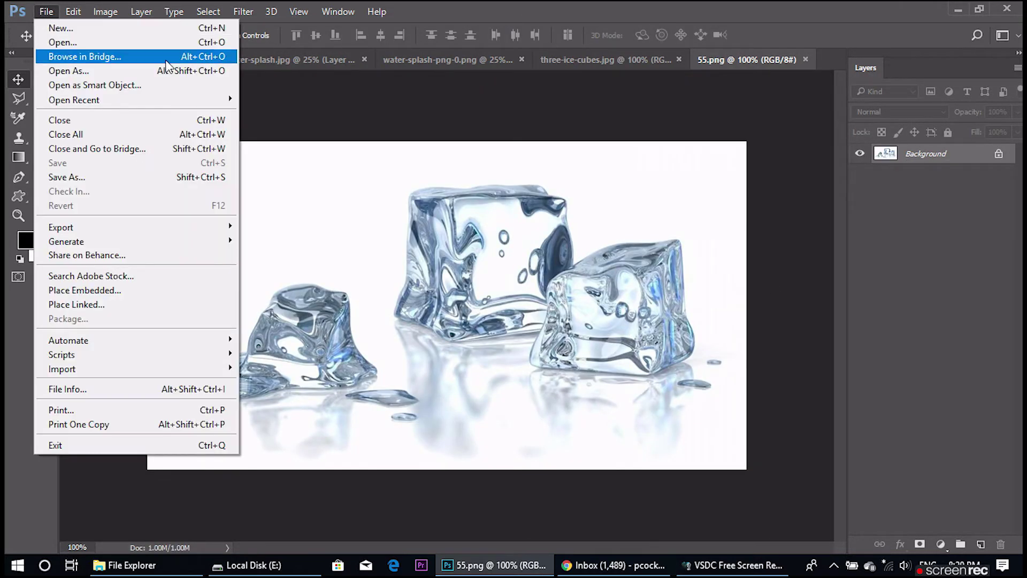
{"action": "left_click", "coordinate": [805, 59]}
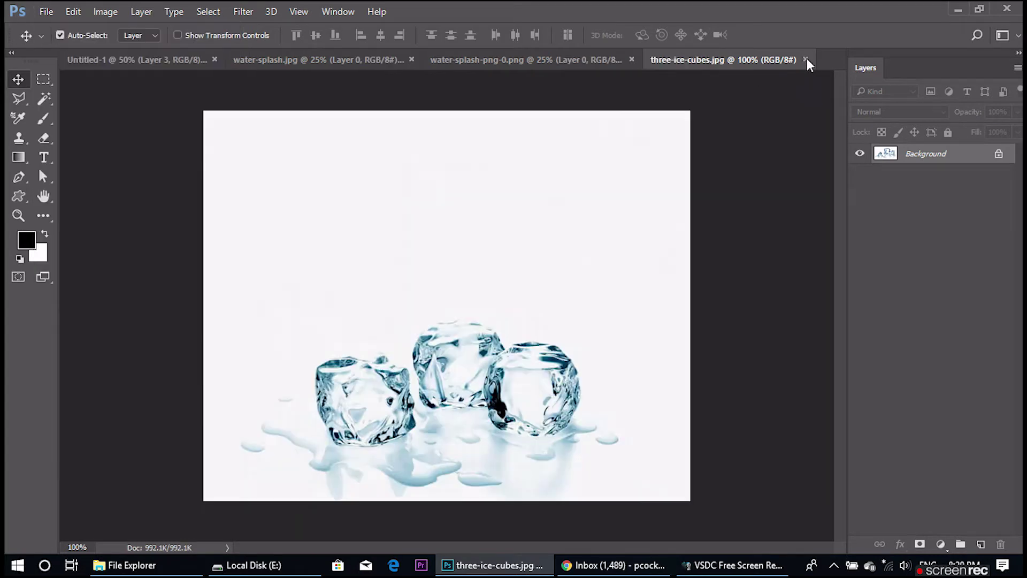
{"action": "left_click", "coordinate": [806, 59]}
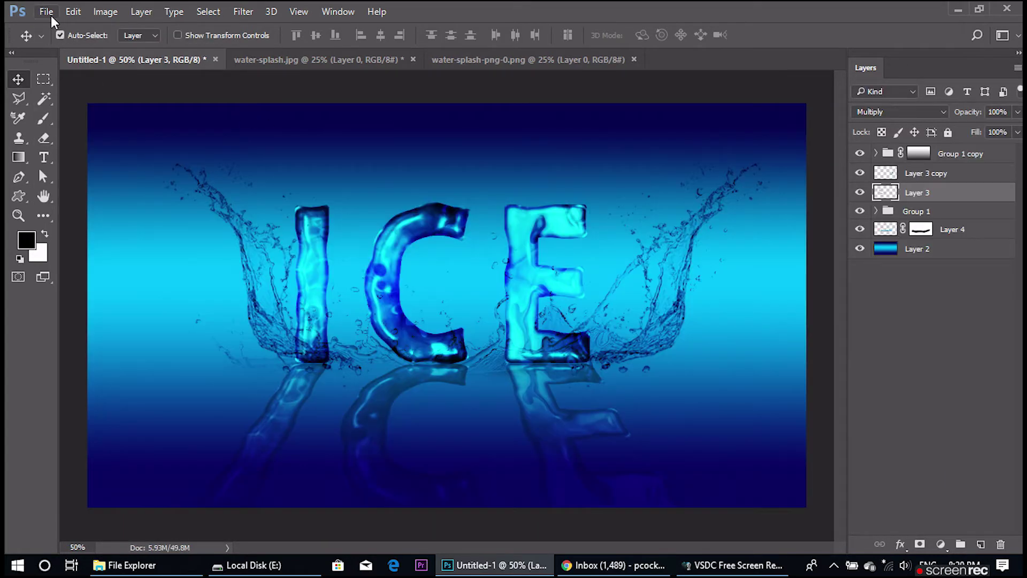
- Open 54294-7-ice-cube-free-png-hq.png from the photoshop class 10 folder
{"action": "left_click", "coordinate": [46, 11]}
{"action": "left_click", "coordinate": [54, 41]}
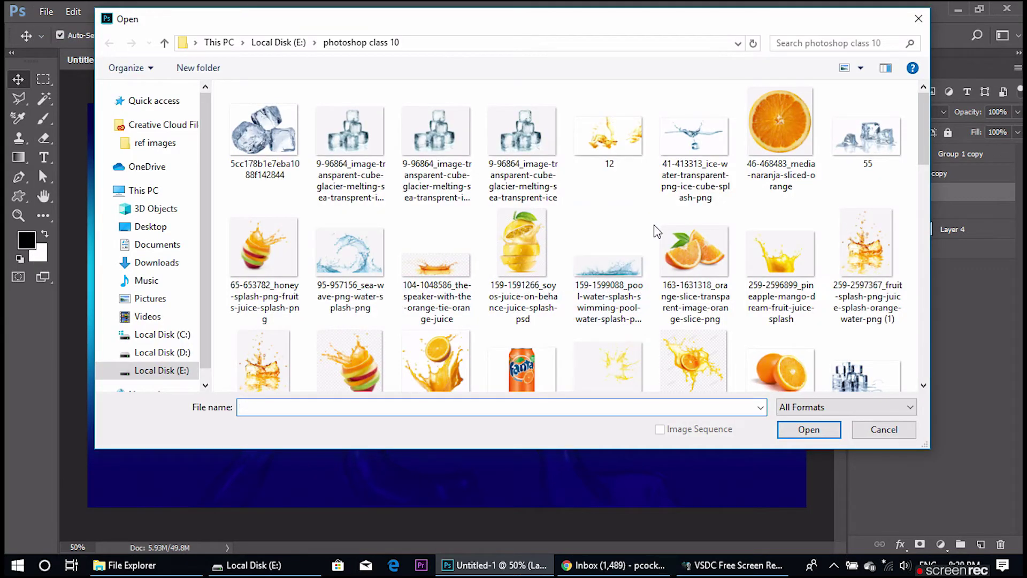
{"action": "scroll", "coordinate": [657, 231], "scroll_direction": "down", "scroll_amount": 5}
{"action": "scroll", "coordinate": [669, 230], "scroll_direction": "down", "scroll_amount": 5}
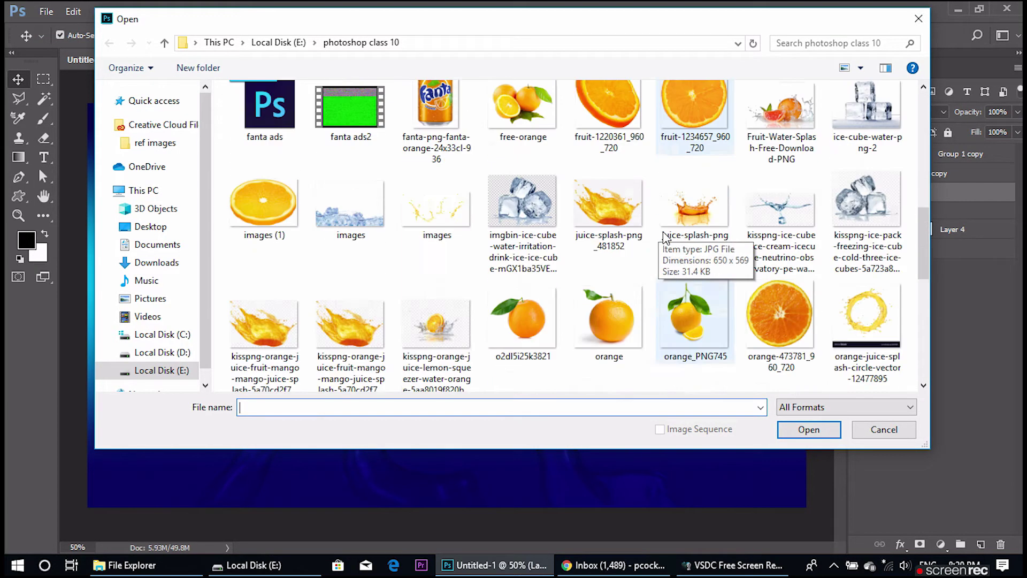
{"action": "scroll", "coordinate": [674, 227], "scroll_direction": "up", "scroll_amount": 3}
{"action": "scroll", "coordinate": [678, 227], "scroll_direction": "down", "scroll_amount": 2}
{"action": "scroll", "coordinate": [678, 227], "scroll_direction": "down", "scroll_amount": 5}
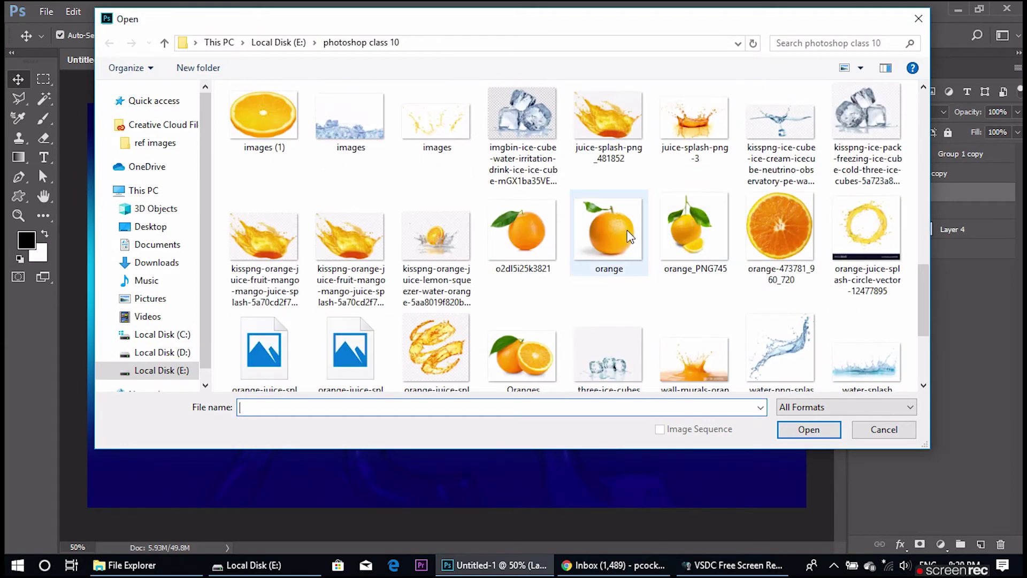
{"action": "scroll", "coordinate": [642, 233], "scroll_direction": "up", "scroll_amount": 5}
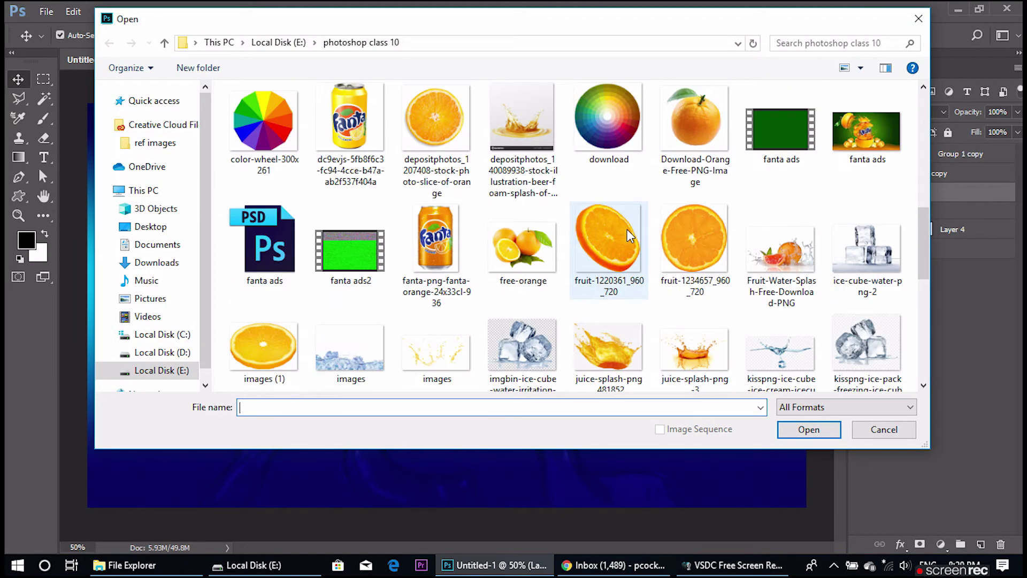
{"action": "scroll", "coordinate": [630, 235], "scroll_direction": "up", "scroll_amount": 5}
{"action": "left_click", "coordinate": [262, 251]}
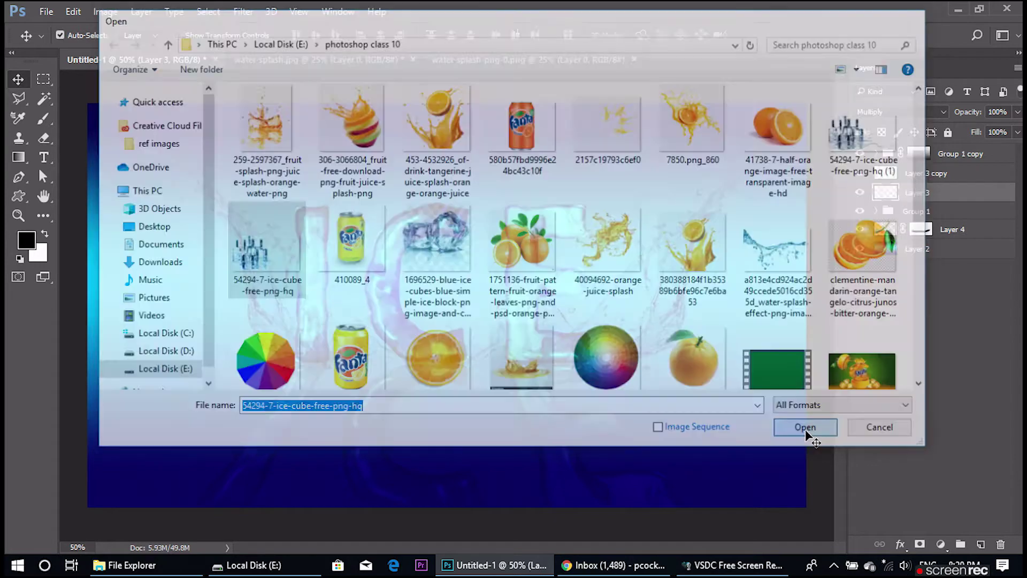
{"action": "left_click", "coordinate": [808, 429]}
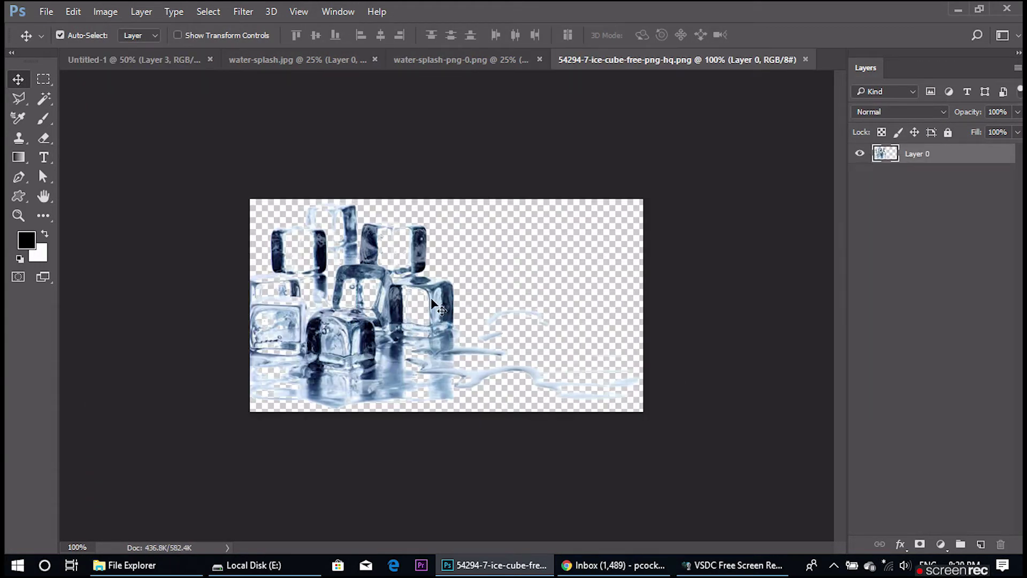
- Drag the ice-cube image into the ICE artwork as Layer 5 and show rulers
{"action": "mouse_move", "coordinate": [432, 302]}
{"action": "left_mouse_down"}
{"action": "mouse_move", "coordinate": [139, 47]}
{"action": "mouse_move", "coordinate": [265, 218]}
{"action": "left_mouse_up"}
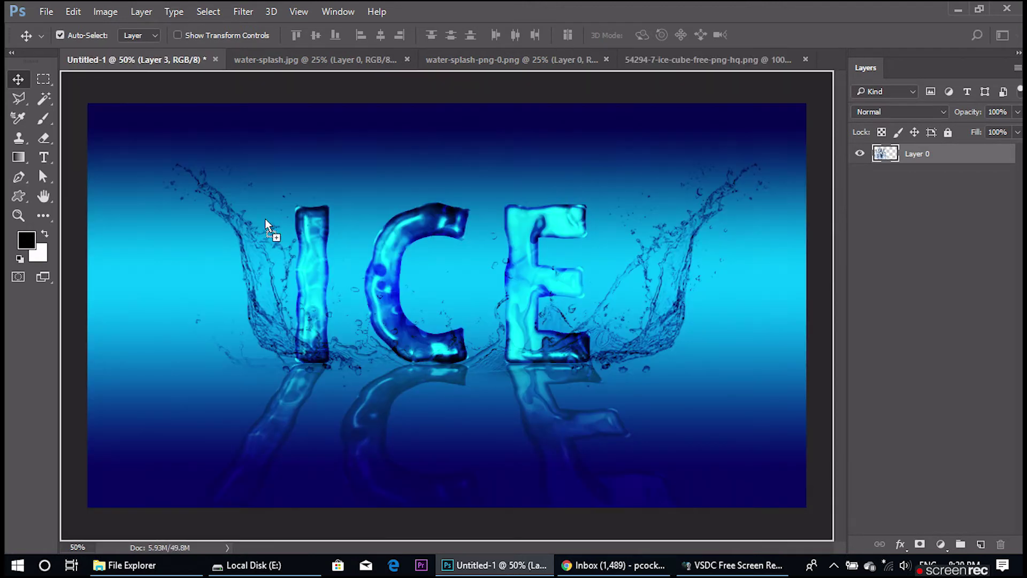
{"action": "left_click_drag", "start_coordinate": [245, 331], "coordinate": [249, 334]}
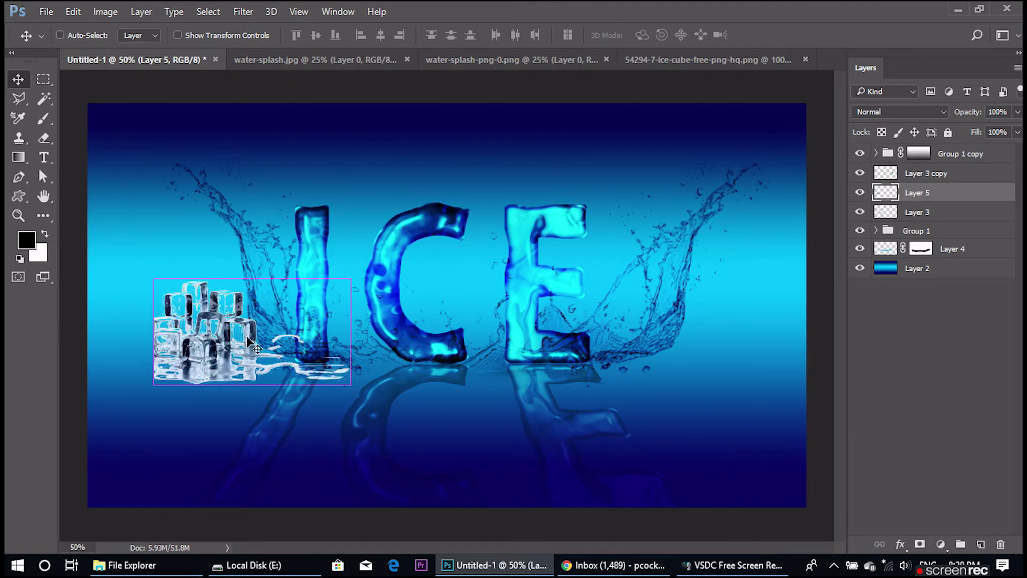
{"action": "key", "text": "ctrl+r"}
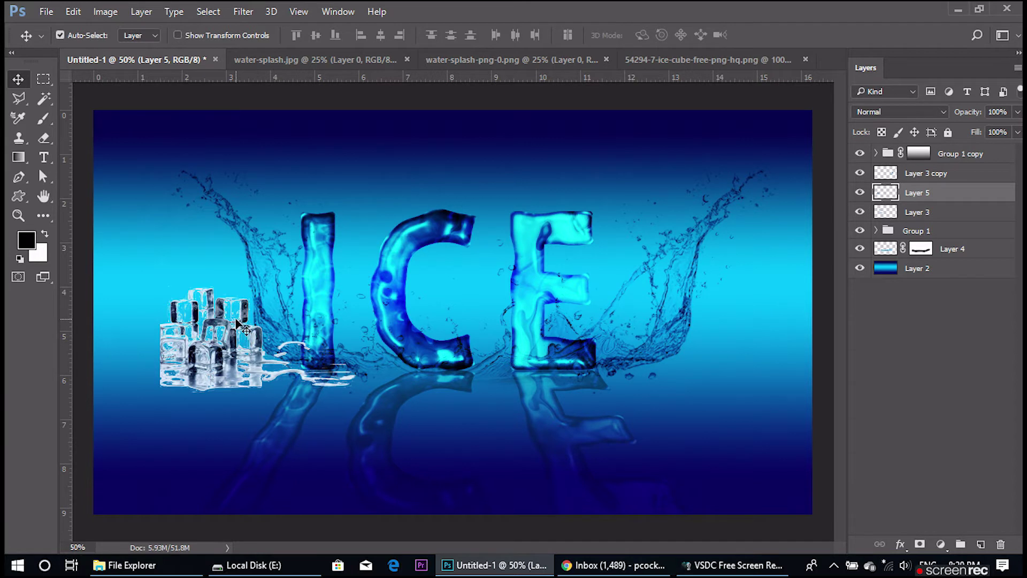
- Enlarge Layer 5's ice cubes to about 172% and blend them with Multiply
{"action": "key", "text": "ctrl+t"}
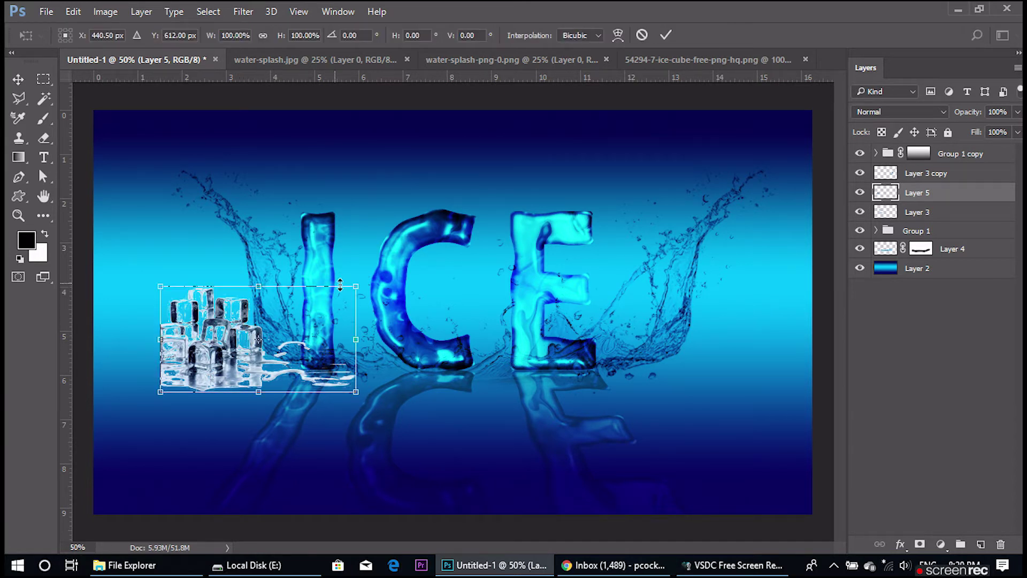
{"action": "left_click_drag", "start_coordinate": [357, 287], "coordinate": [436, 263]}
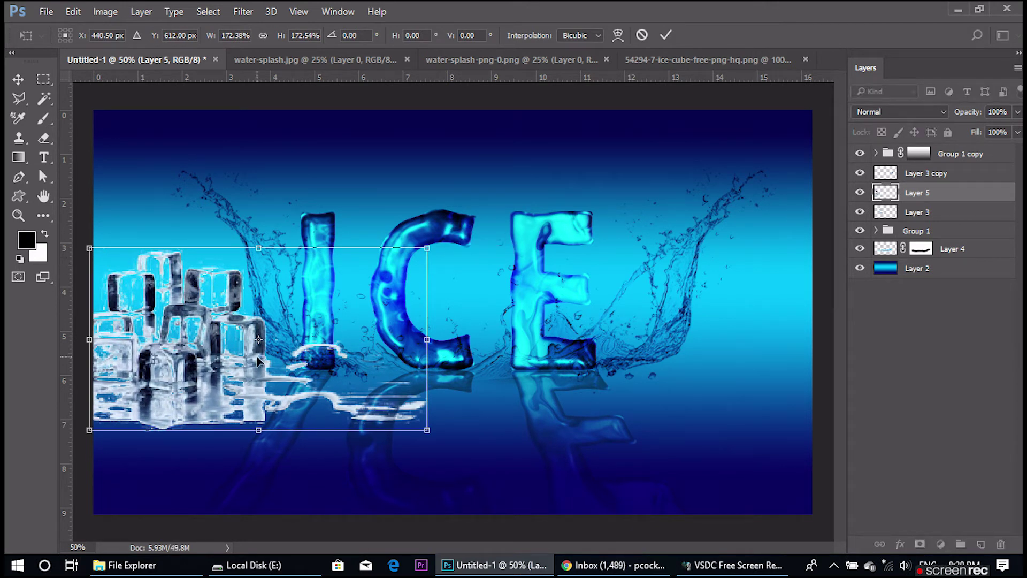
{"action": "key", "text": "Return"}
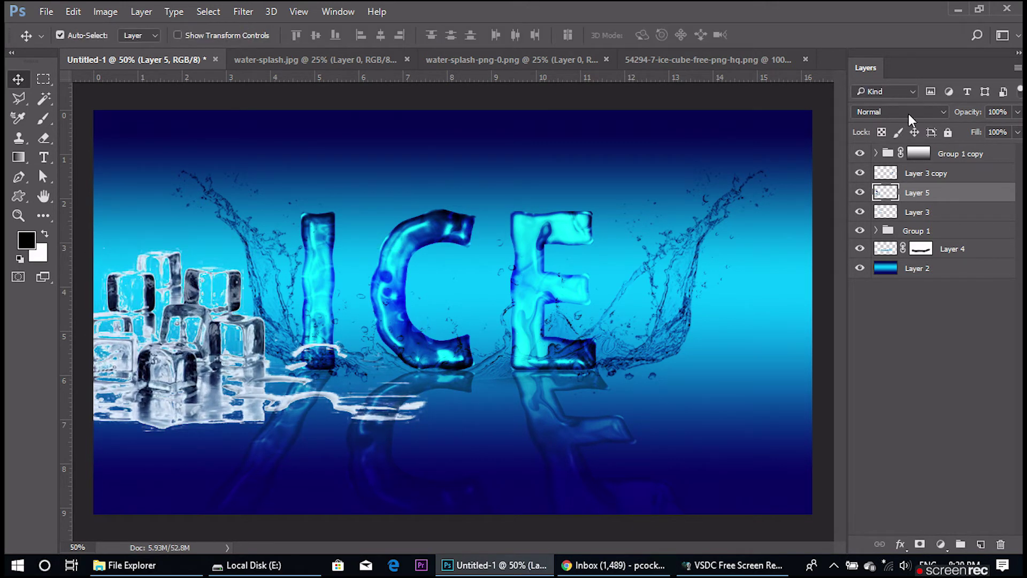
{"action": "left_click", "coordinate": [904, 111]}
{"action": "left_click", "coordinate": [882, 156]}
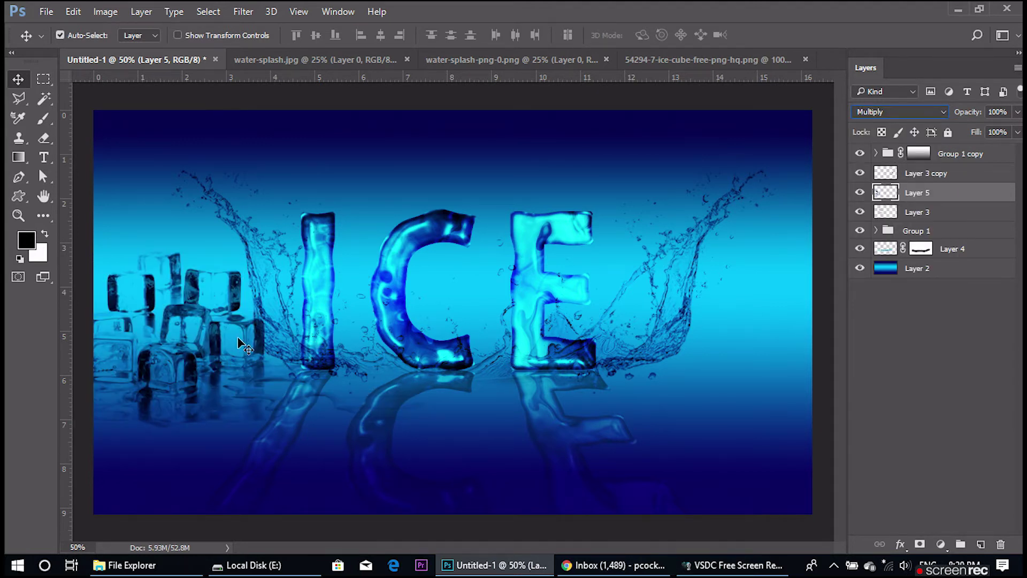
- Duplicate Layer 5, flip the copy horizontally, and place it at the artwork's right edge
{"action": "key", "text": "ctrl+j"}
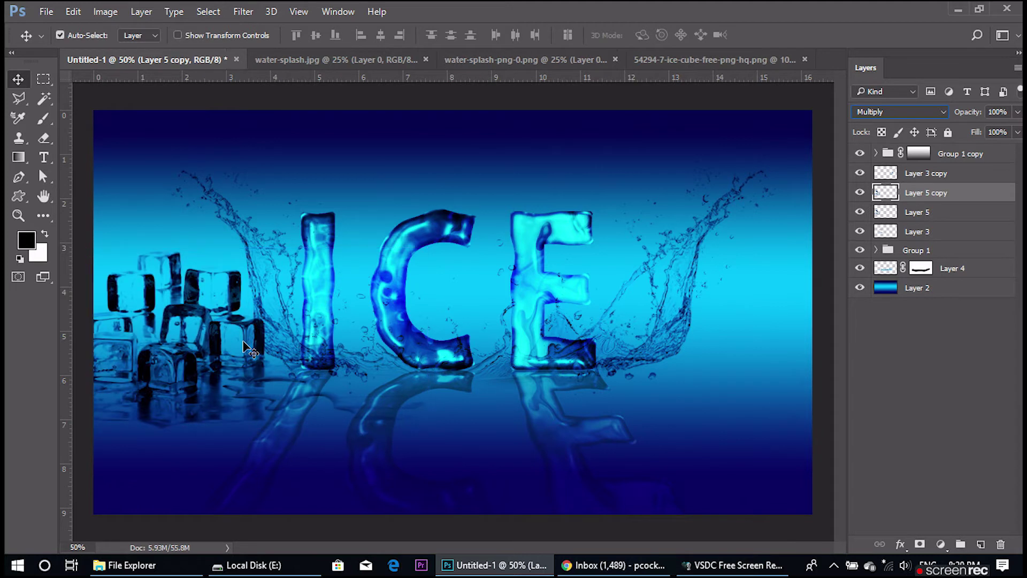
{"action": "key", "text": "ctrl+t"}
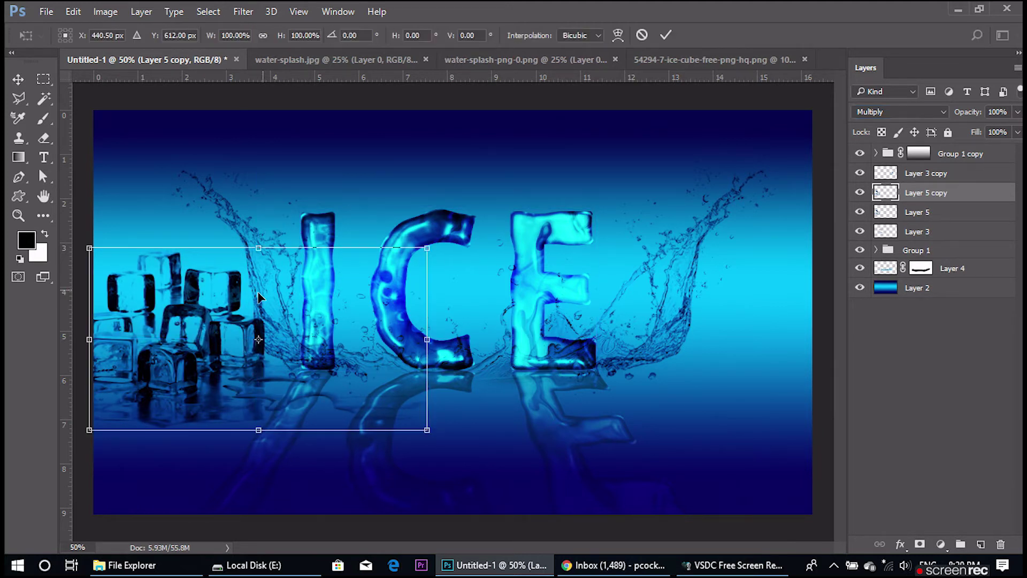
{"action": "right_click", "coordinate": [206, 287]}
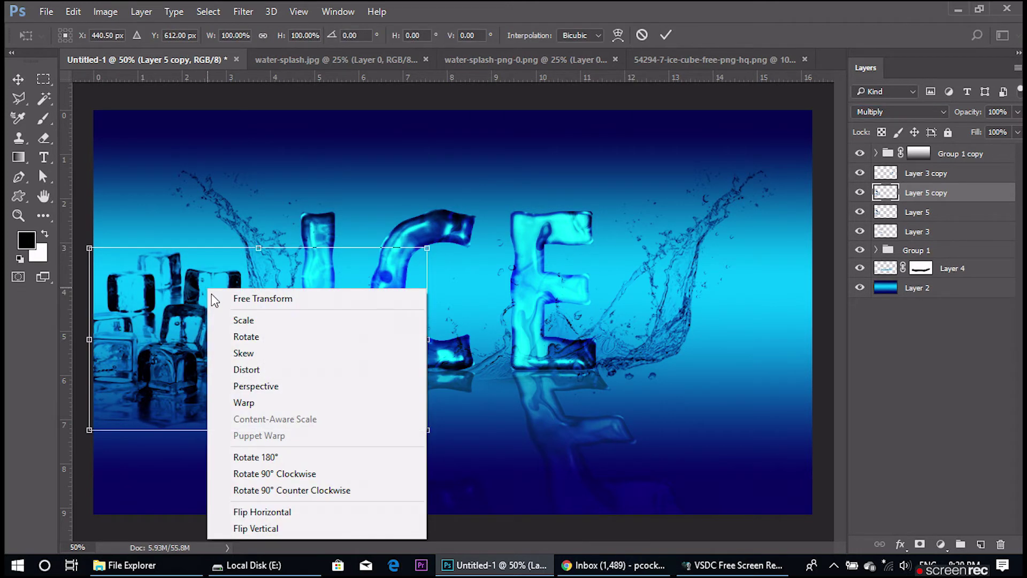
{"action": "left_click", "coordinate": [279, 513]}
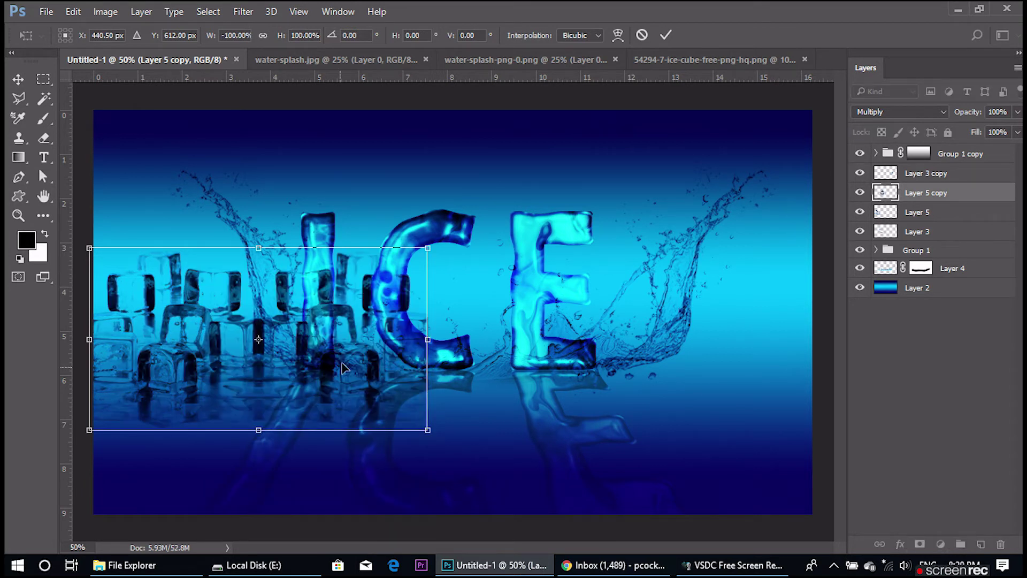
{"action": "mouse_move", "coordinate": [309, 293]}
{"action": "left_mouse_down"}
{"action": "mouse_move", "coordinate": [673, 282]}
{"action": "mouse_move", "coordinate": [728, 293]}
{"action": "left_mouse_up"}
{"action": "left_click_drag", "start_coordinate": [725, 295], "coordinate": [737, 287]}
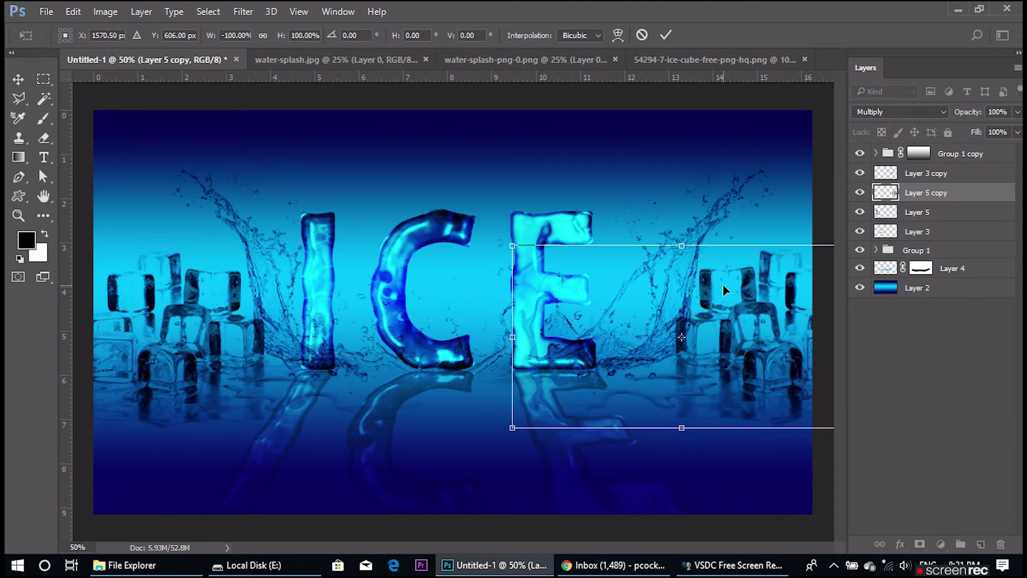
{"action": "key", "text": "Return"}
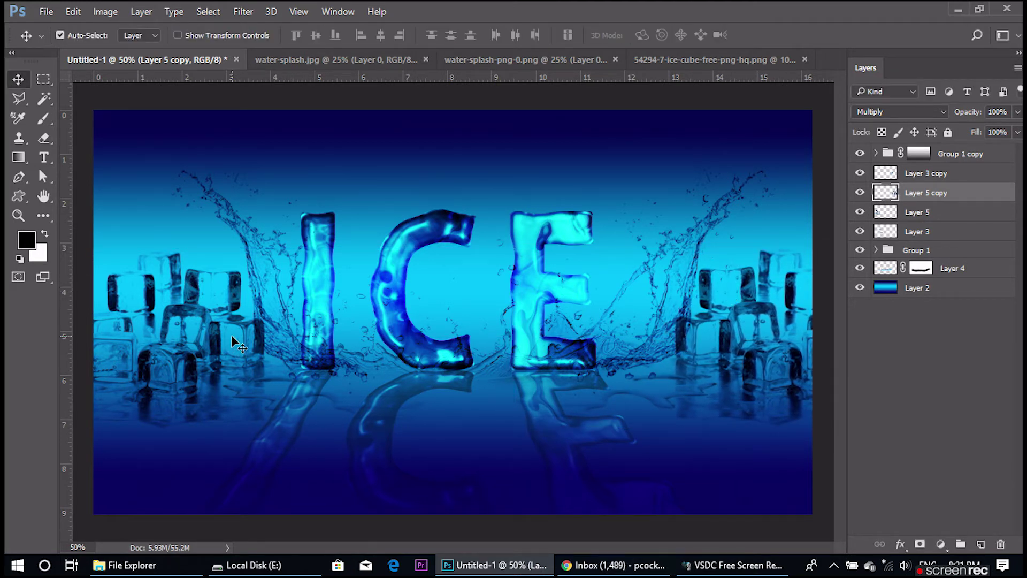
{"action": "left_click_drag", "start_coordinate": [230, 348], "coordinate": [225, 338]}
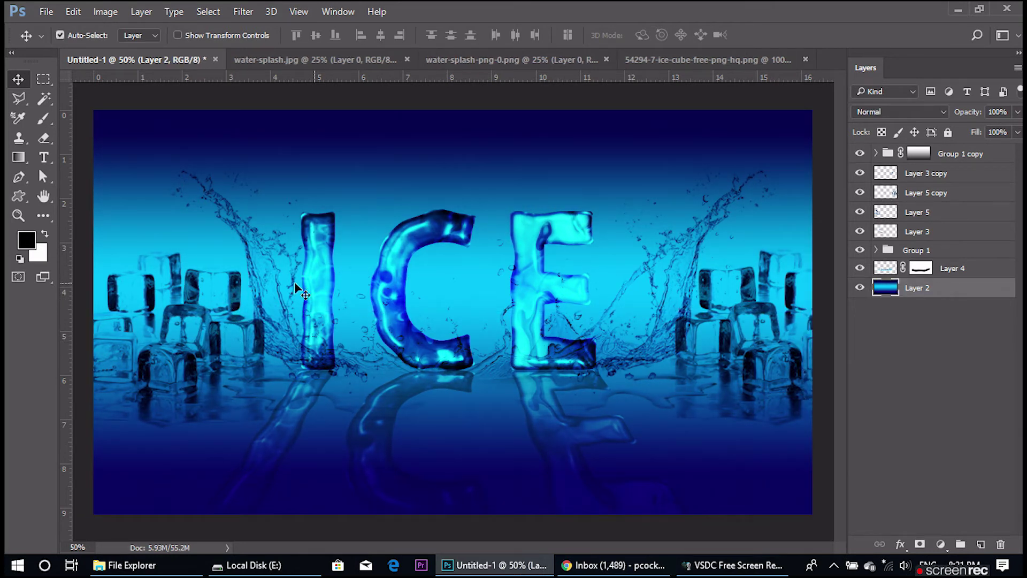
- Nudge Layer 5's ice cubes slightly left and down, then view the artwork in Full Screen Mode
{"action": "left_click", "coordinate": [238, 284]}
{"action": "key", "text": "ctrl+z"}
{"action": "key", "text": "ctrl+z"}
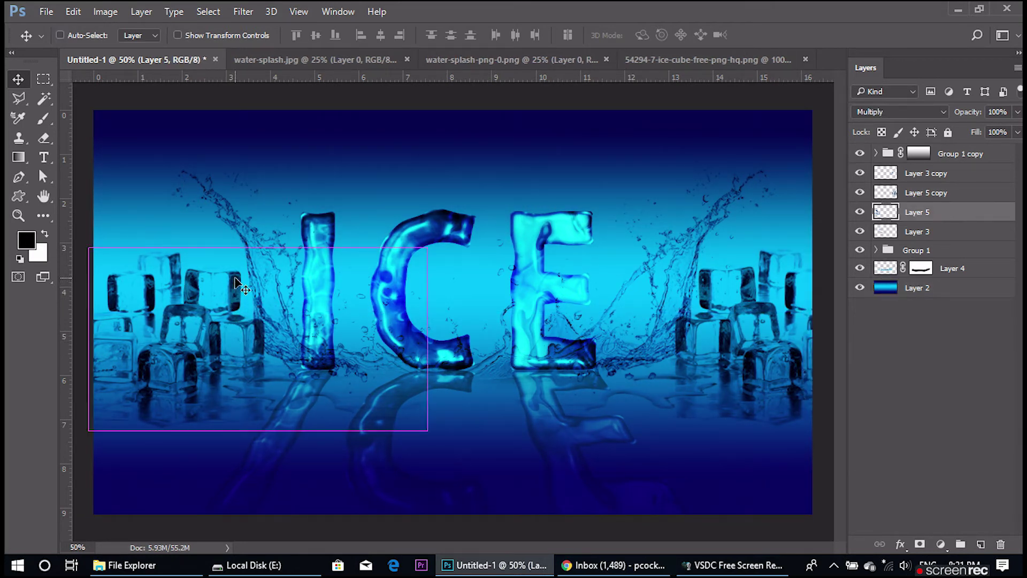
{"action": "key", "text": "ctrl+t"}
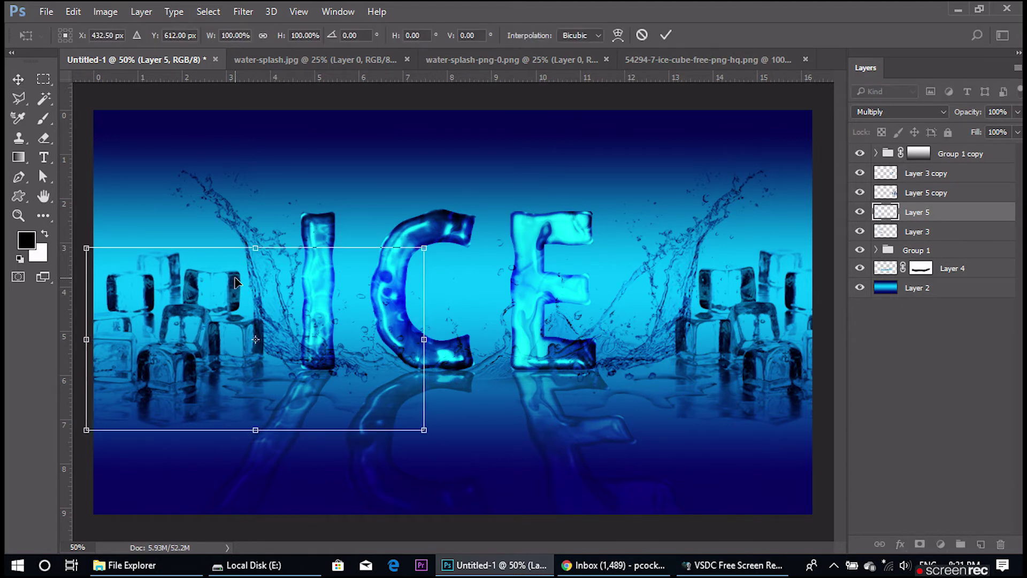
{"action": "key", "text": "Left"}
{"action": "key", "text": "Left"}
{"action": "key", "text": "Left"}
{"action": "key", "text": "Down"}
{"action": "key", "text": "Down"}
{"action": "key", "text": "Down"}
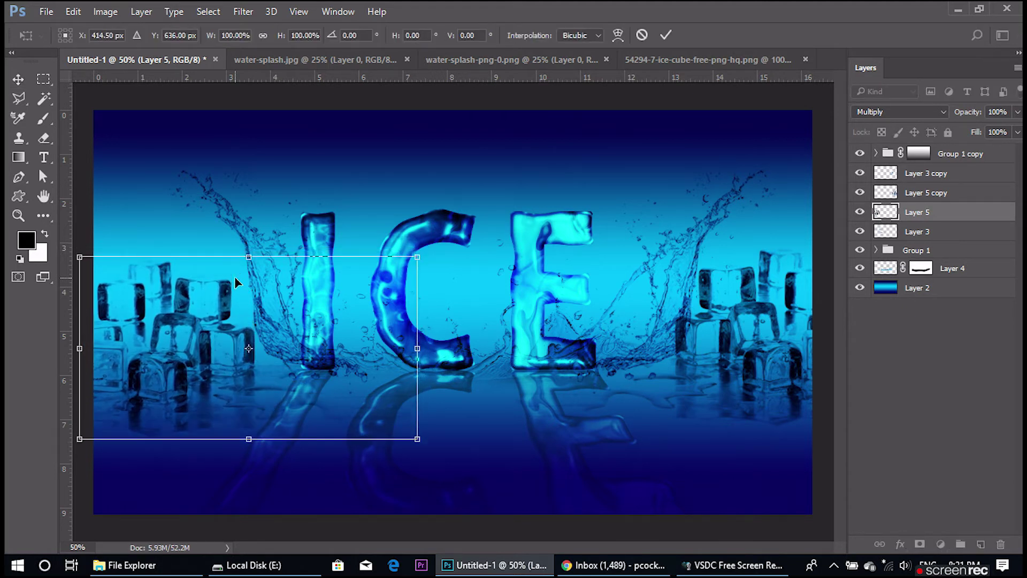
{"action": "key", "text": "Down"}
{"action": "key", "text": "Down"}
{"action": "key", "text": "Down"}
{"action": "key", "text": "Down"}
{"action": "key", "text": "Down"}
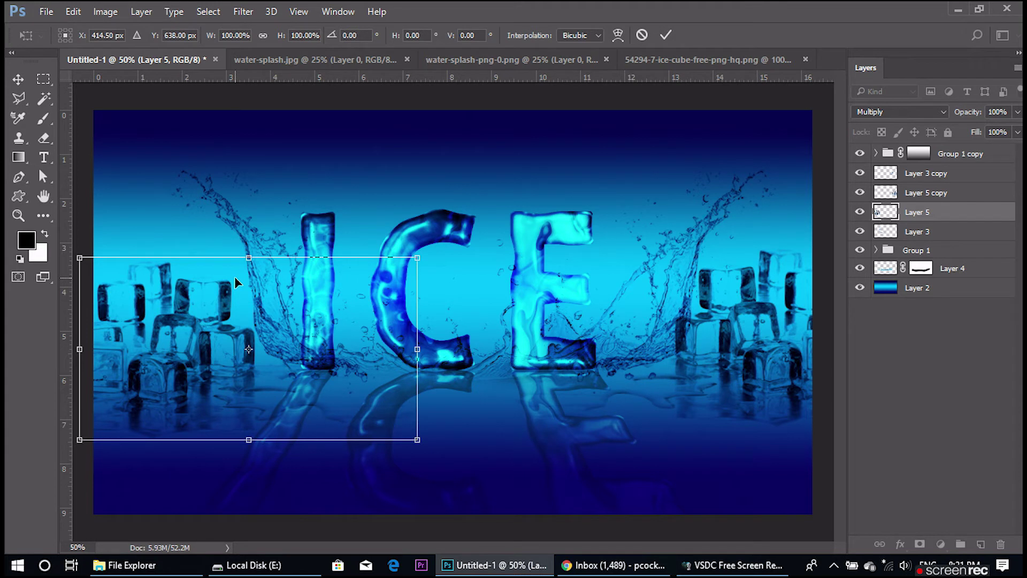
{"action": "key", "text": "Right"}
{"action": "key", "text": "Right"}
{"action": "key", "text": "Right"}
{"action": "key", "text": "Right"}
{"action": "key", "text": "Right"}
{"action": "key", "text": "Right"}
{"action": "key", "text": "Right"}
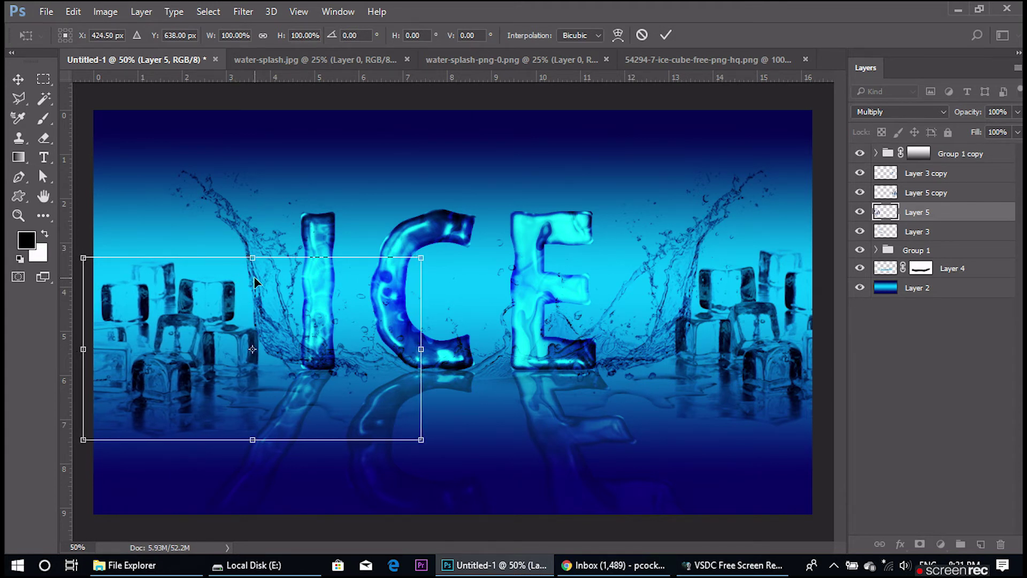
{"action": "key", "text": "Right"}
{"action": "key", "text": "Right"}
{"action": "key", "text": "Right"}
{"action": "key", "text": "Return"}
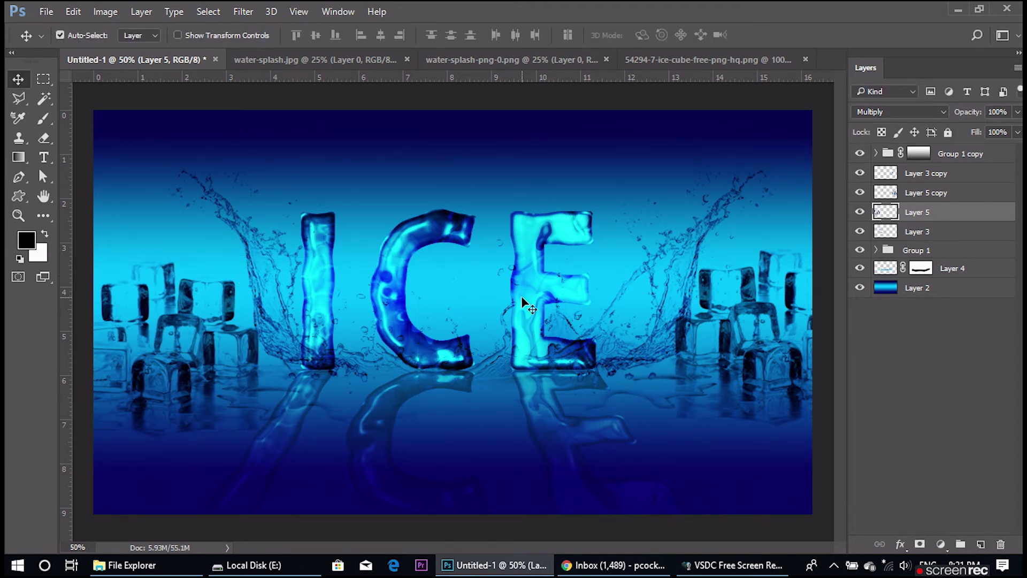
{"action": "key", "text": "f"}
{"action": "key", "text": "f"}
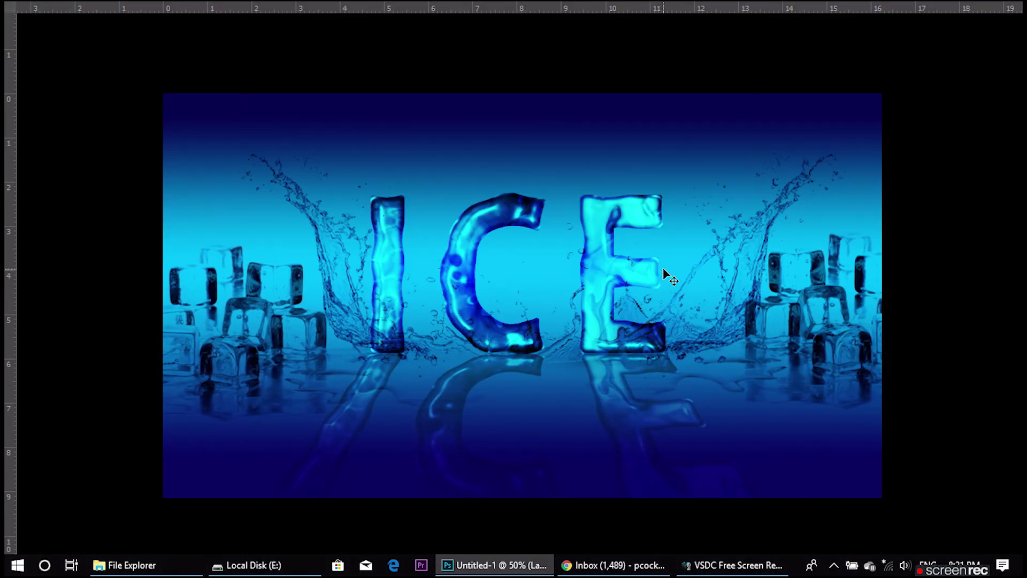
{"action": "scroll", "coordinate": [663, 273], "scroll_direction": "up", "scroll_amount": 1, "text": "alt"}
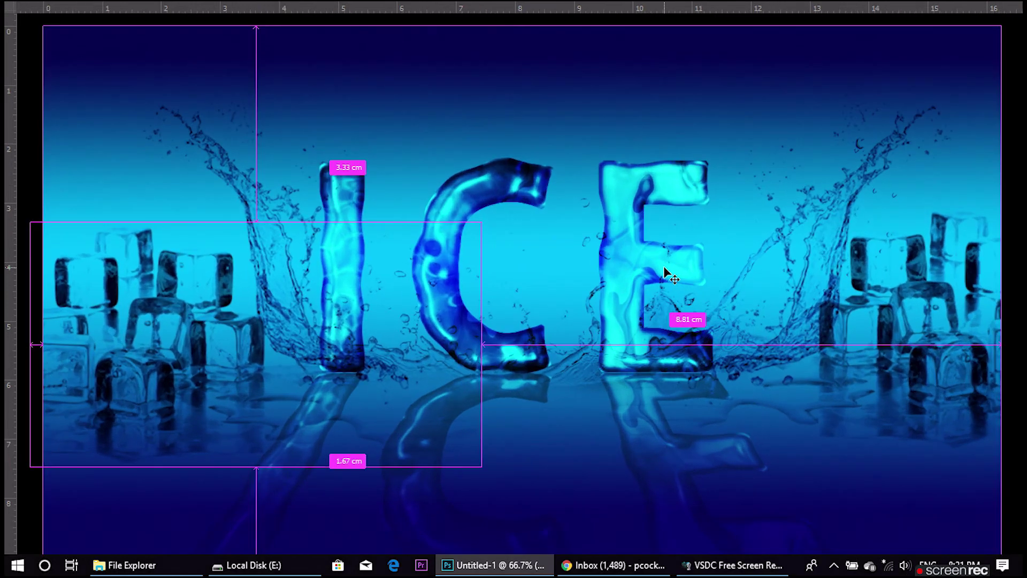